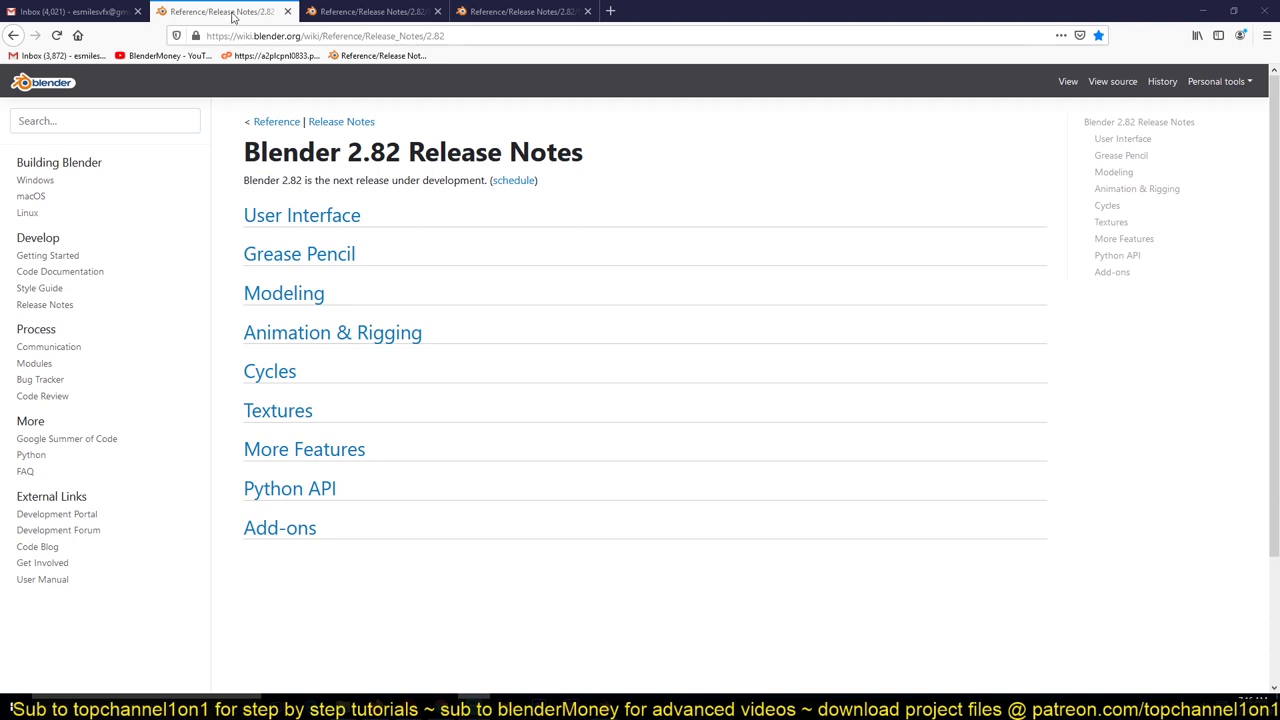
# - Switch to the next open page of the Blender 2.82 release notes
pyautogui.click(362, 9)
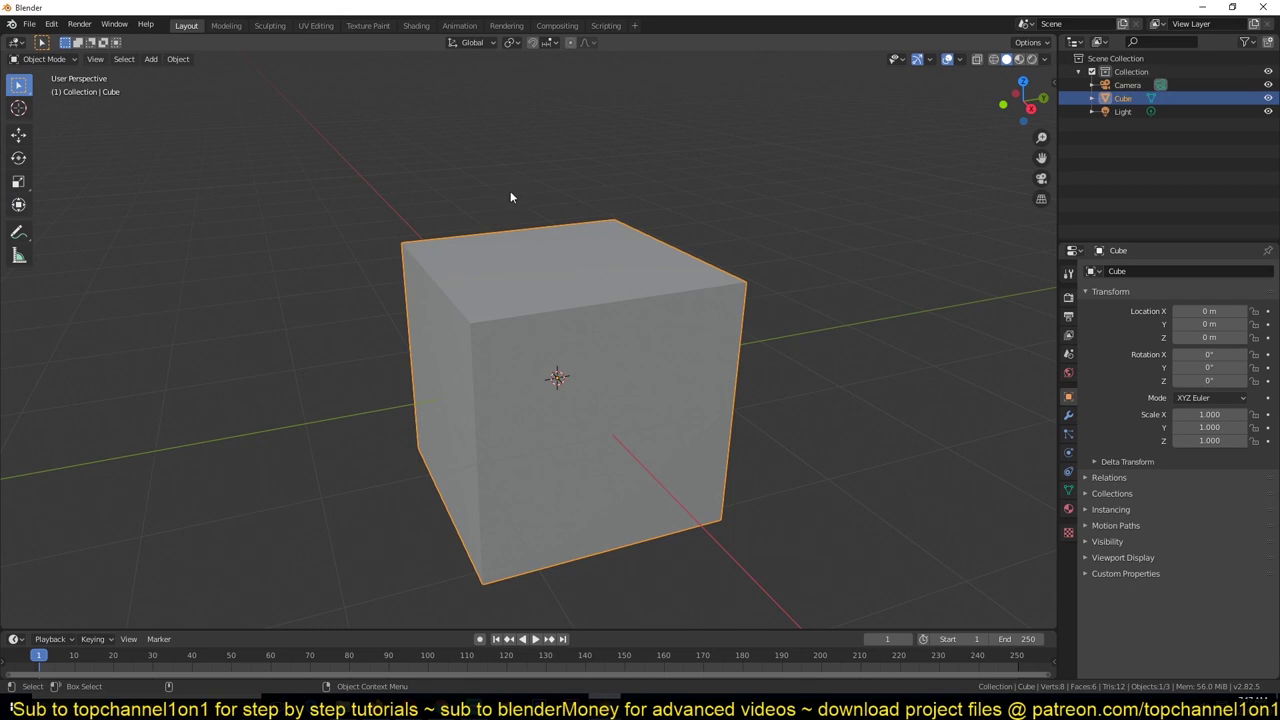
# - Enter Edit Mode on the cube and bevel one upper edge with an offset of about 0.9 m
pyautogui.press('Tab')
pyautogui.moveTo(350, 346); pyautogui.dragTo(694, 307, button='middle')
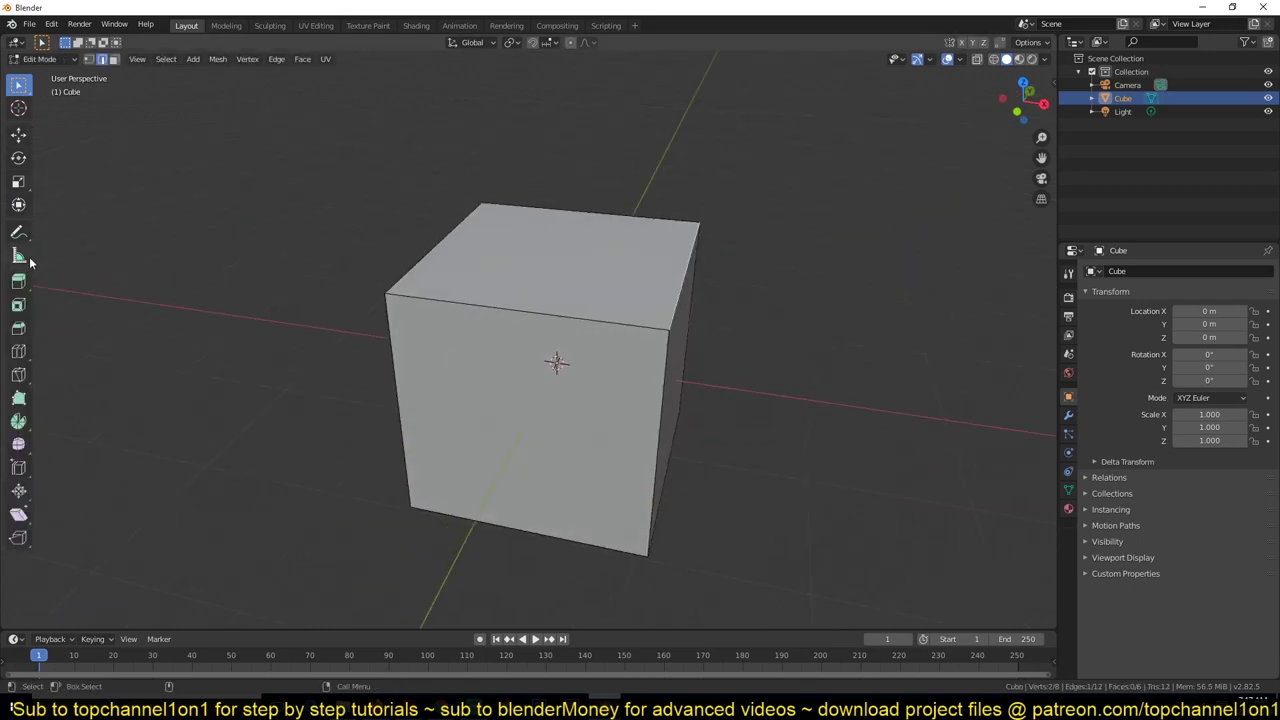
pyautogui.click(18, 328)
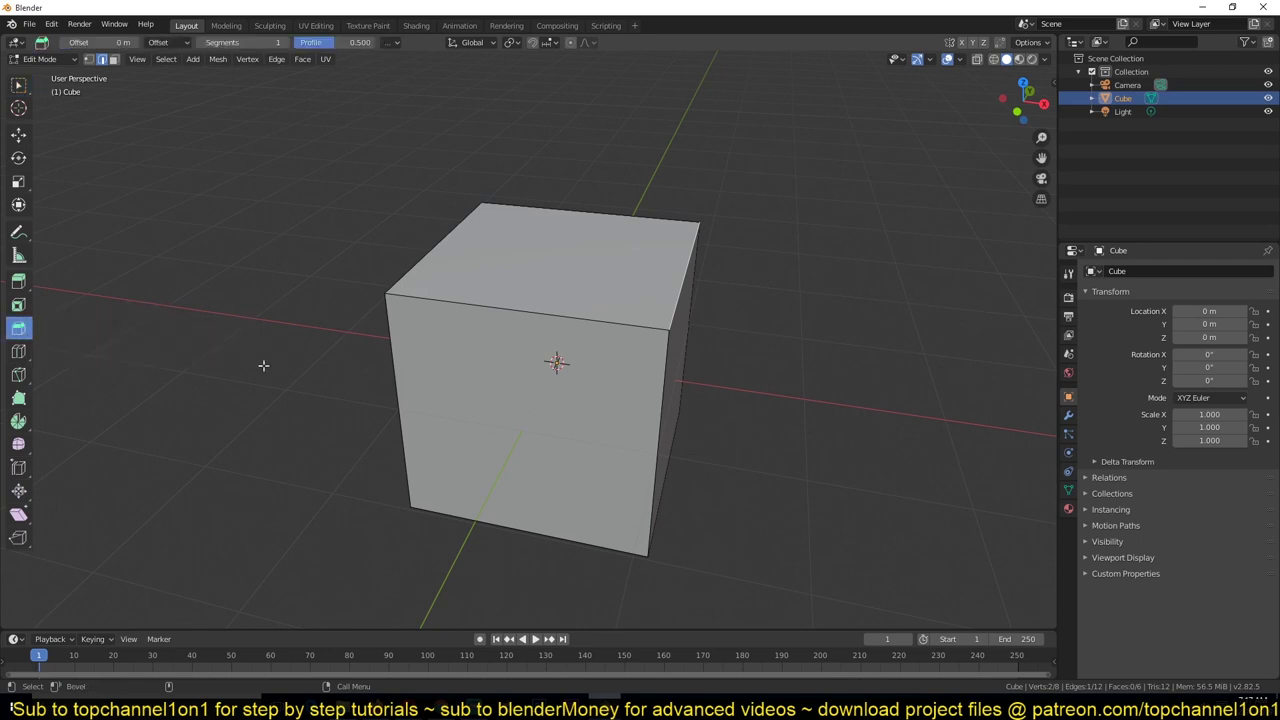
pyautogui.moveTo(812, 320); pyautogui.dragTo(684, 250, button='middle')
pyautogui.moveTo(684, 247); pyautogui.dragTo(716, 84)
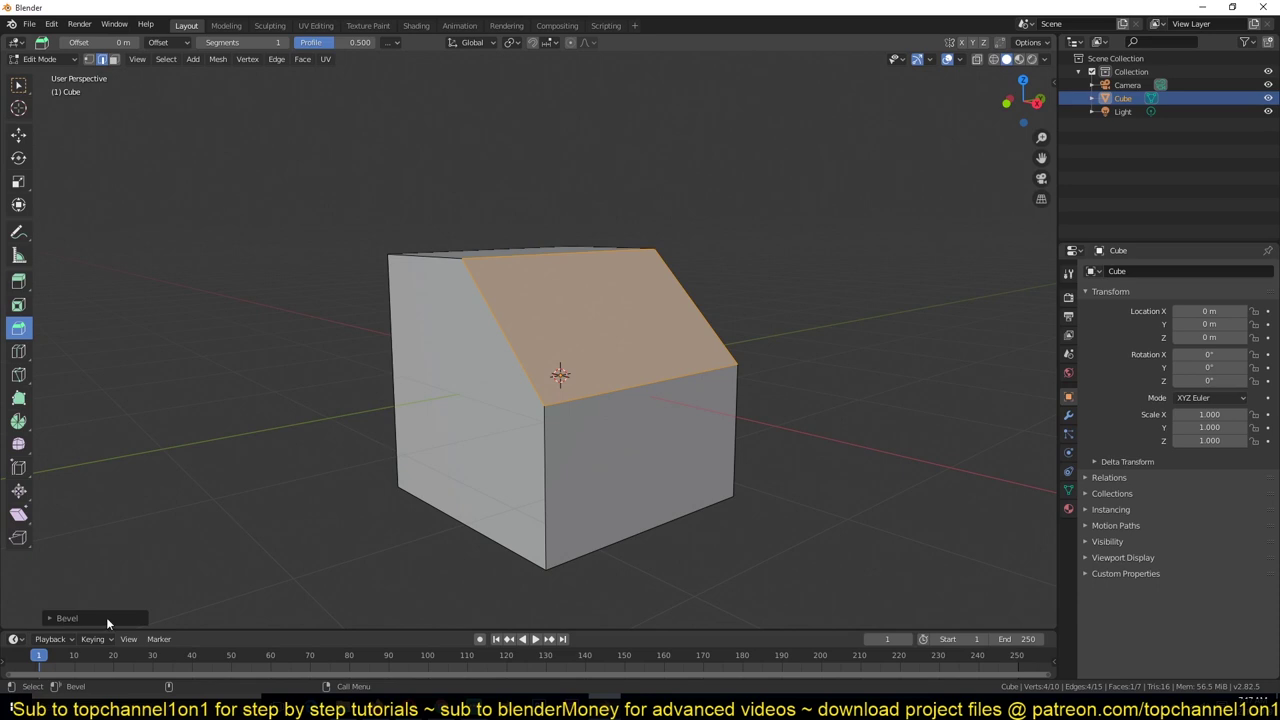
# - Enable Custom Profile for the bevel and bend its curve inward with a point at about X 0.28, Y 0.39
pyautogui.click(53, 618)
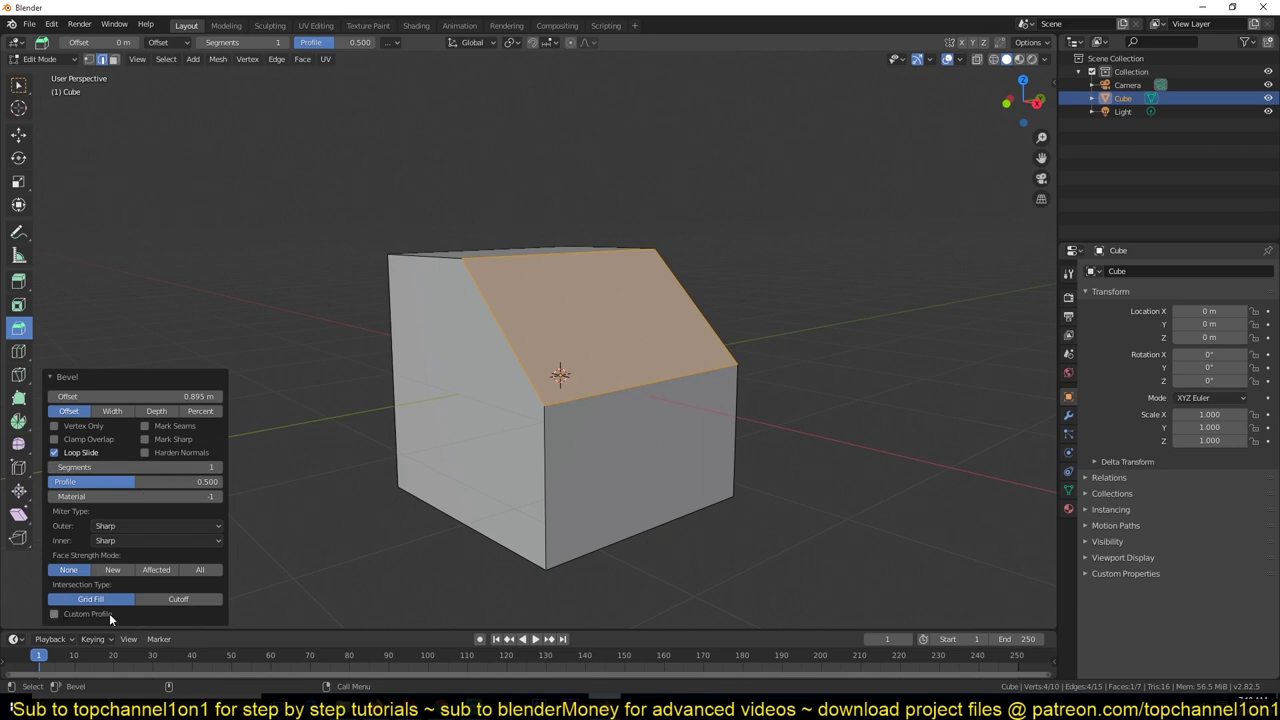
pyautogui.click(54, 613)
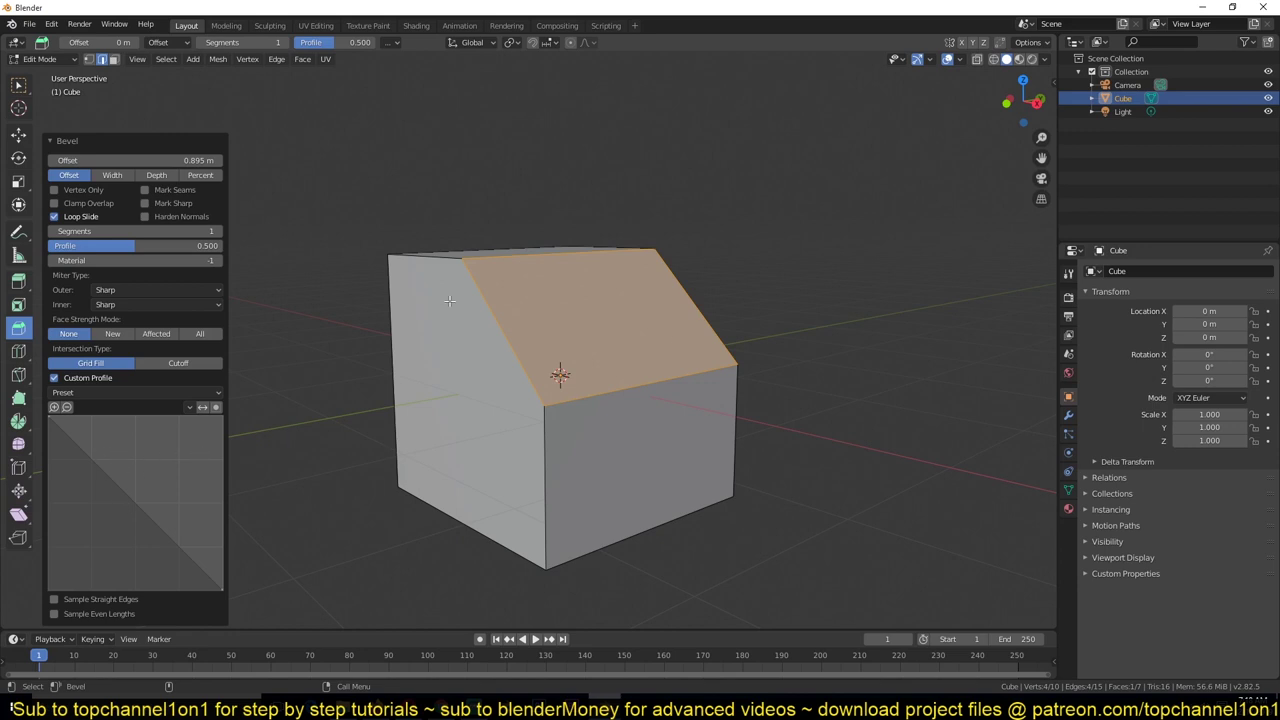
pyautogui.press('KP_1')
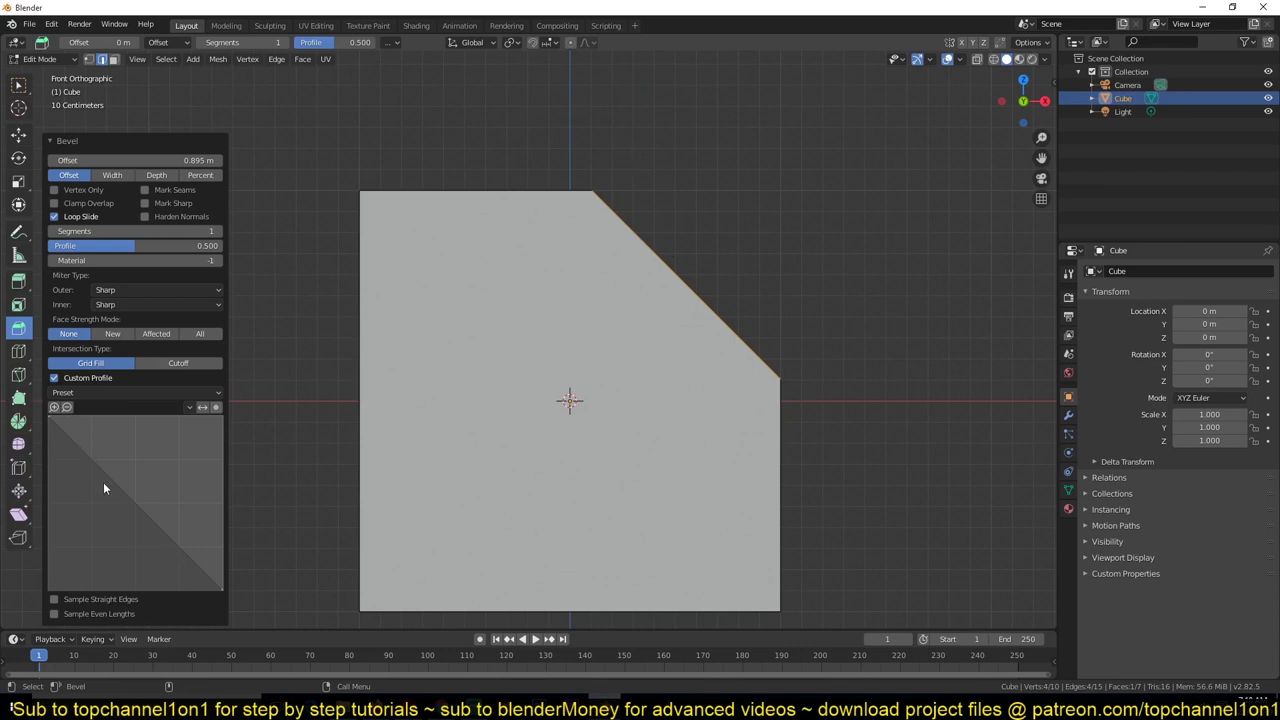
pyautogui.moveTo(129, 497); pyautogui.dragTo(96, 507)
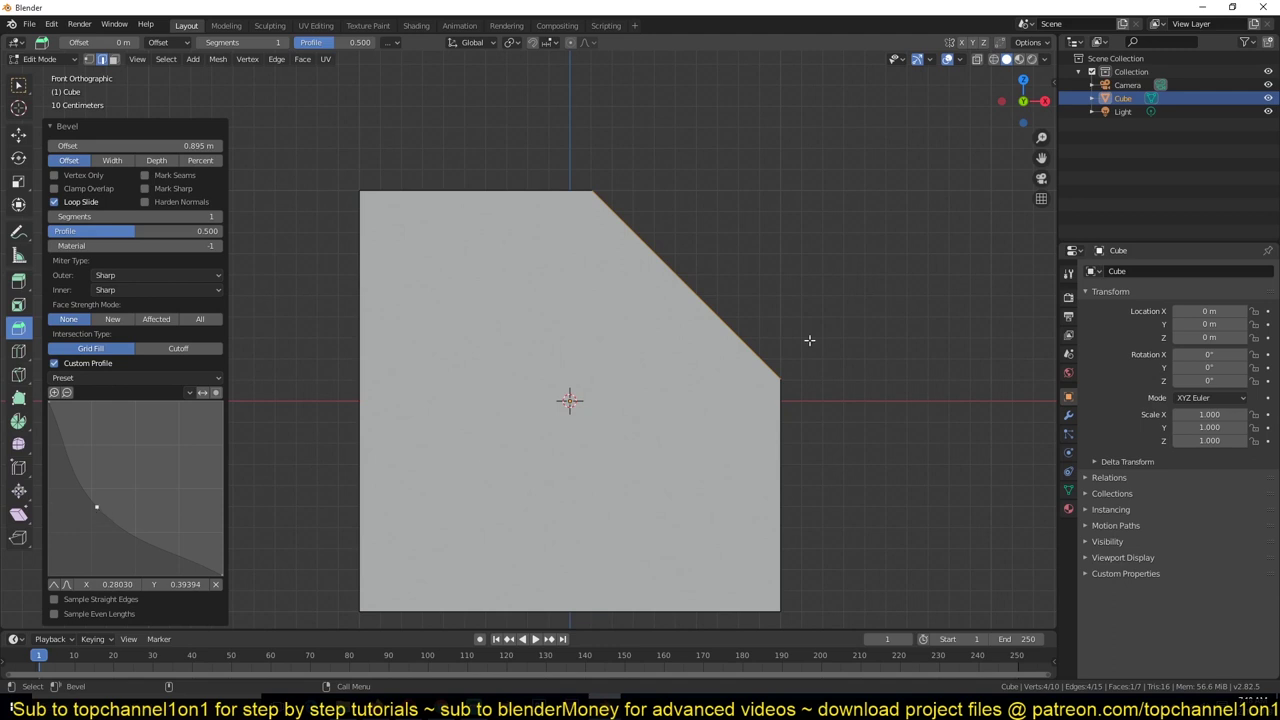
pyautogui.moveTo(683, 274); pyautogui.dragTo(648, 295, button='middle')
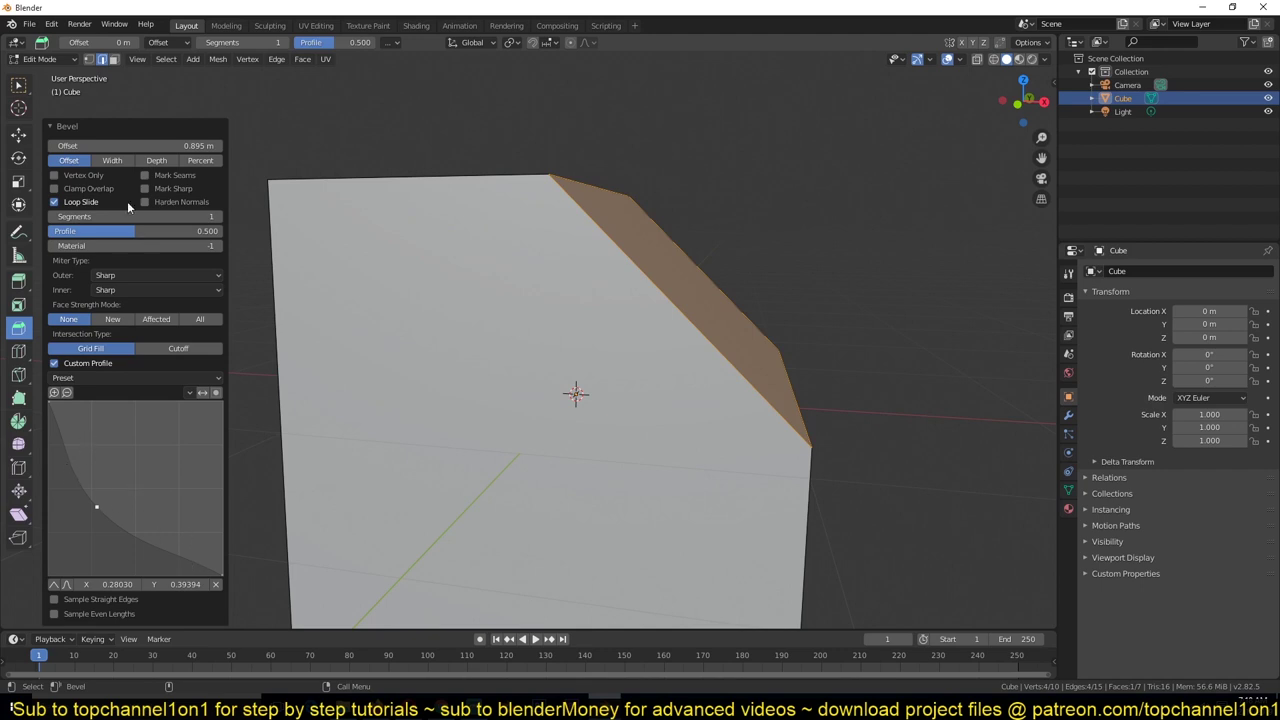
# - Set the bevel's segments to 13
pyautogui.click(217, 218)
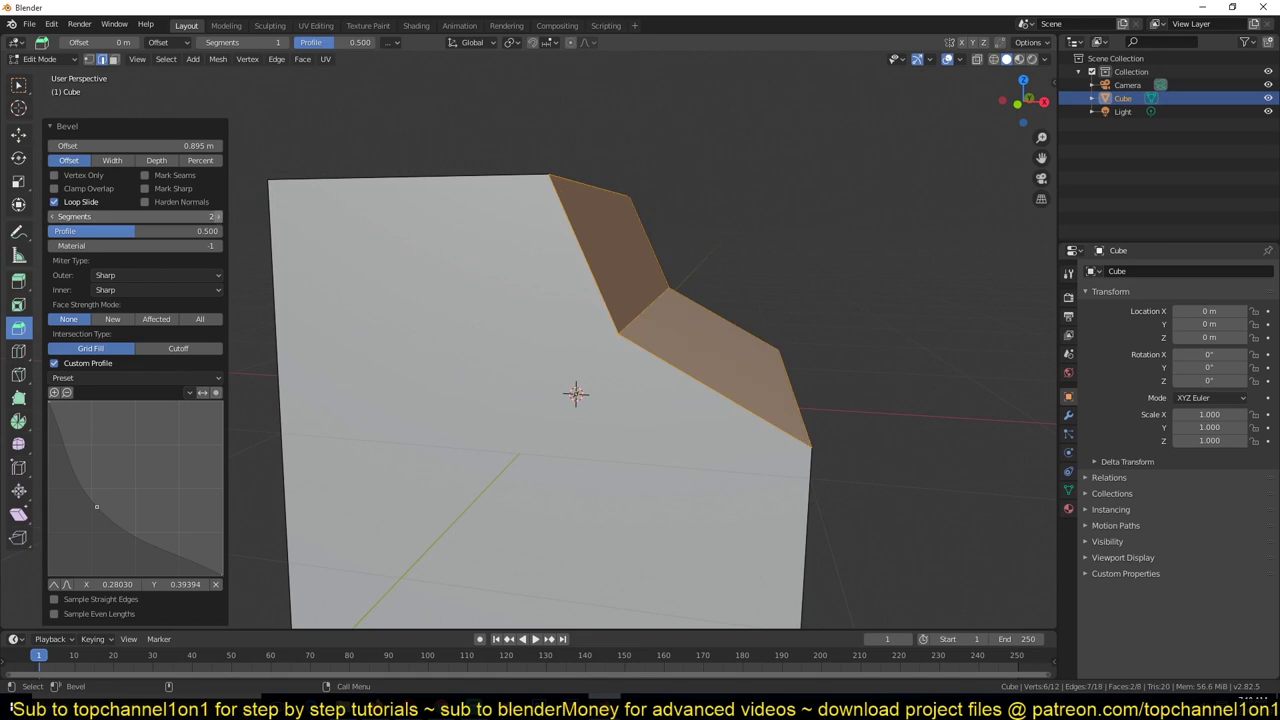
pyautogui.click(217, 218)
pyautogui.click(217, 218)
pyautogui.click(217, 218)
pyautogui.click(217, 218)
pyautogui.click(217, 218)
pyautogui.click(217, 218)
pyautogui.click(217, 218)
pyautogui.click(217, 218)
pyautogui.click(217, 218)
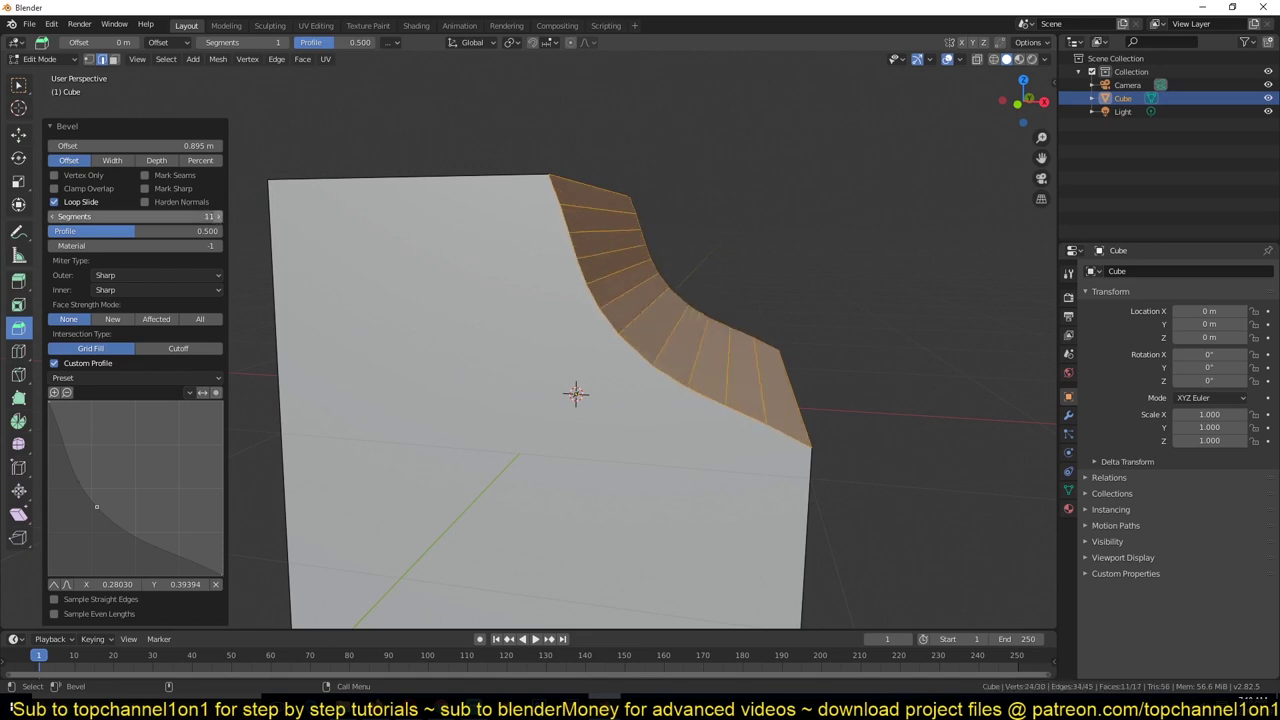
pyautogui.click(217, 218)
pyautogui.click(217, 218)
# - Add three more points to the custom profile curve, including about X 0.71, Y 0.42 and X 0.16, Y 0.78
pyautogui.moveTo(149, 541); pyautogui.dragTo(172, 504)
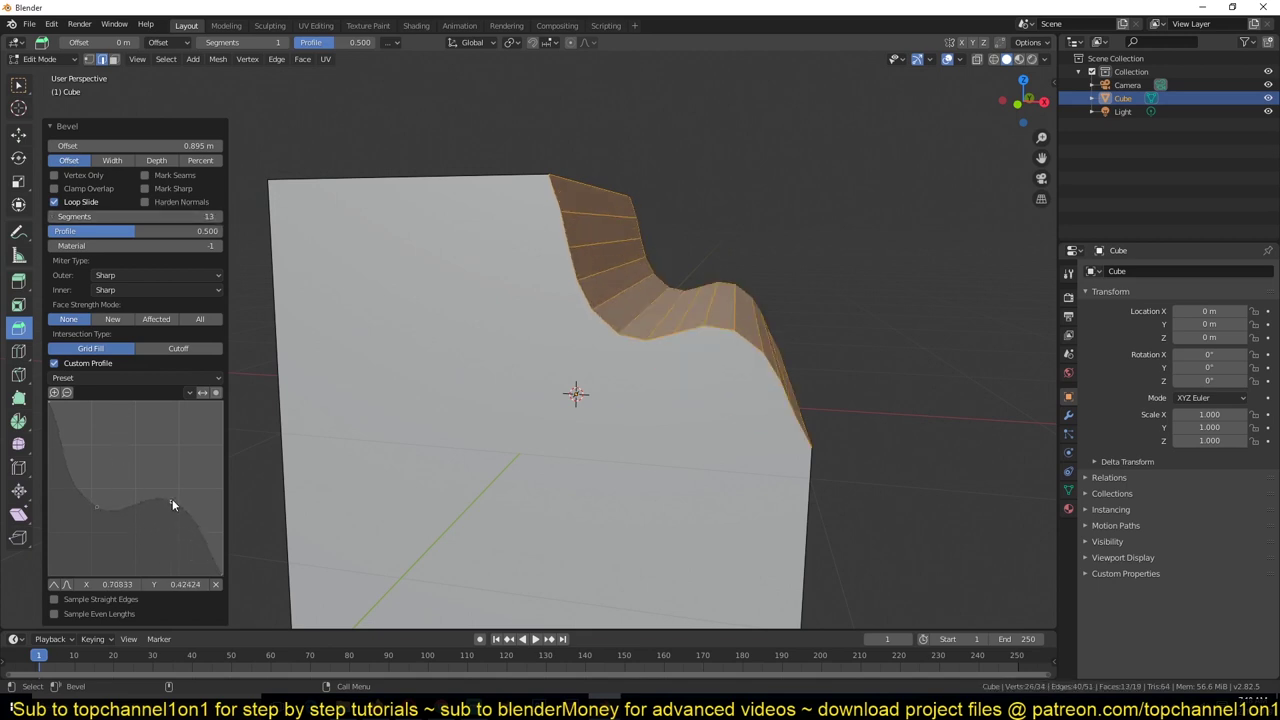
pyautogui.moveTo(73, 470); pyautogui.dragTo(105, 448)
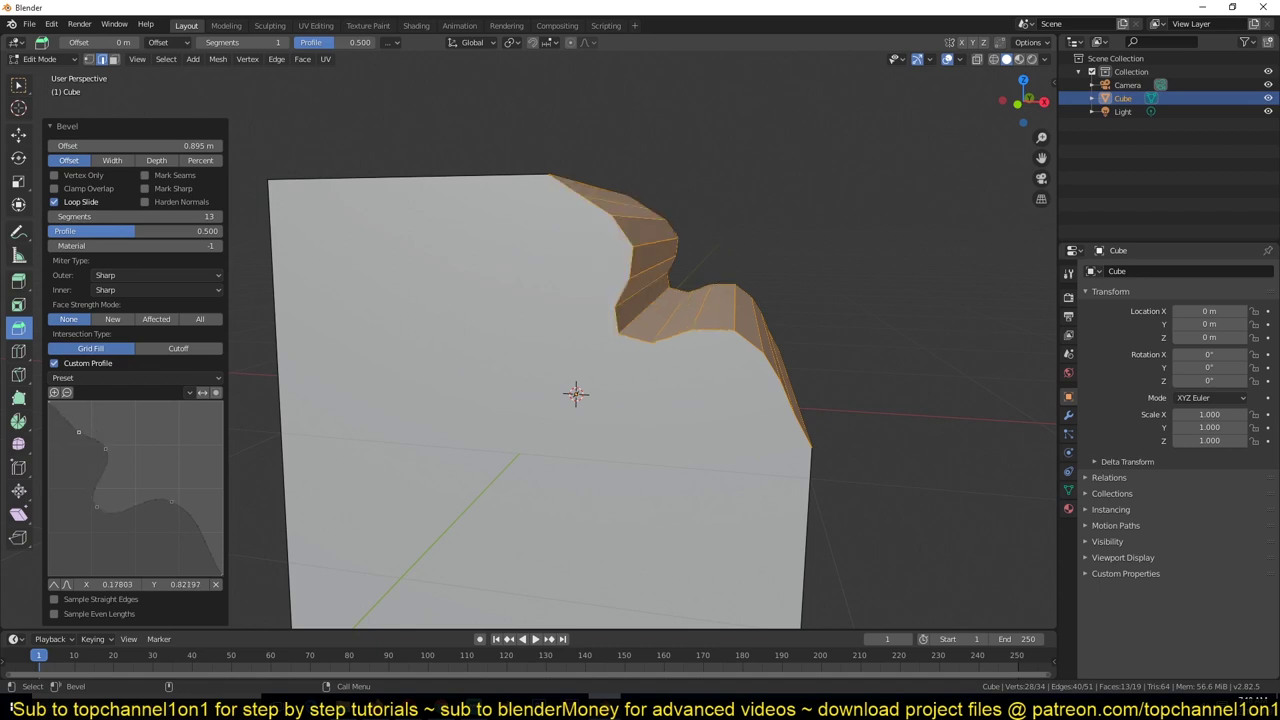
pyautogui.moveTo(78, 432); pyautogui.dragTo(75, 443)
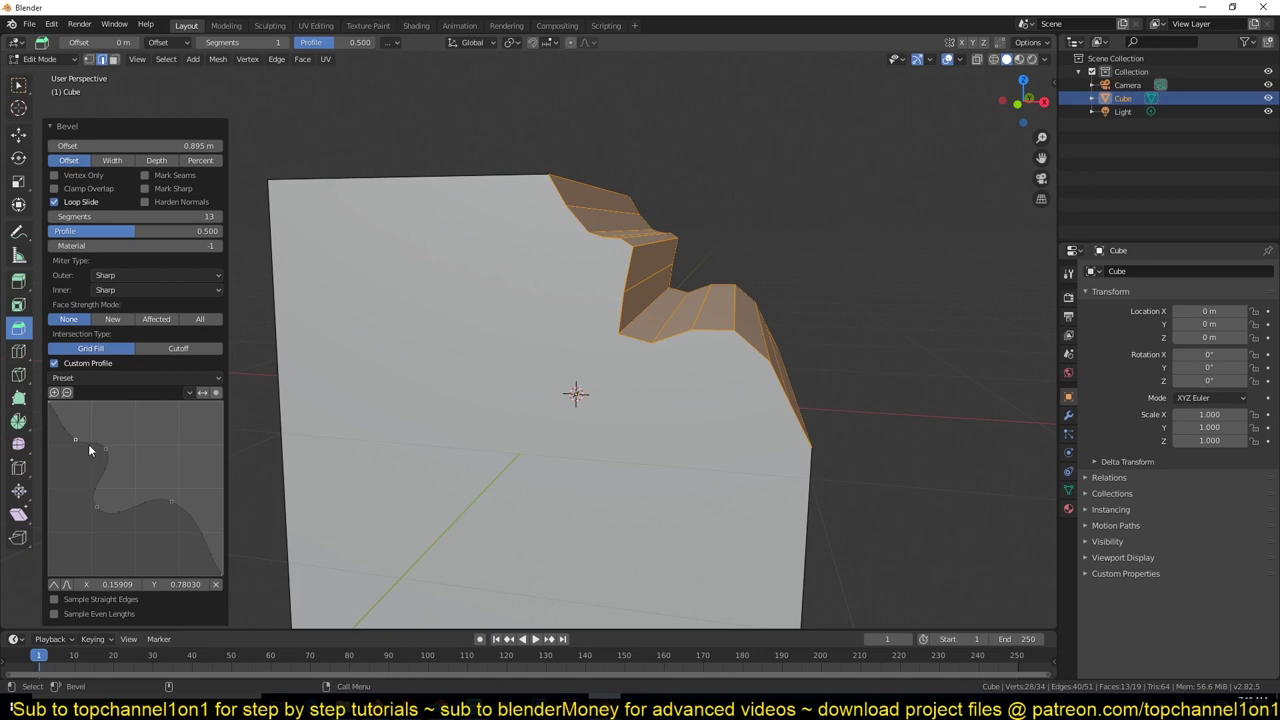
# - Try the Steps, Support Loops and Cornice Moulding presets on the bevel's custom profile
pyautogui.click(152, 379)
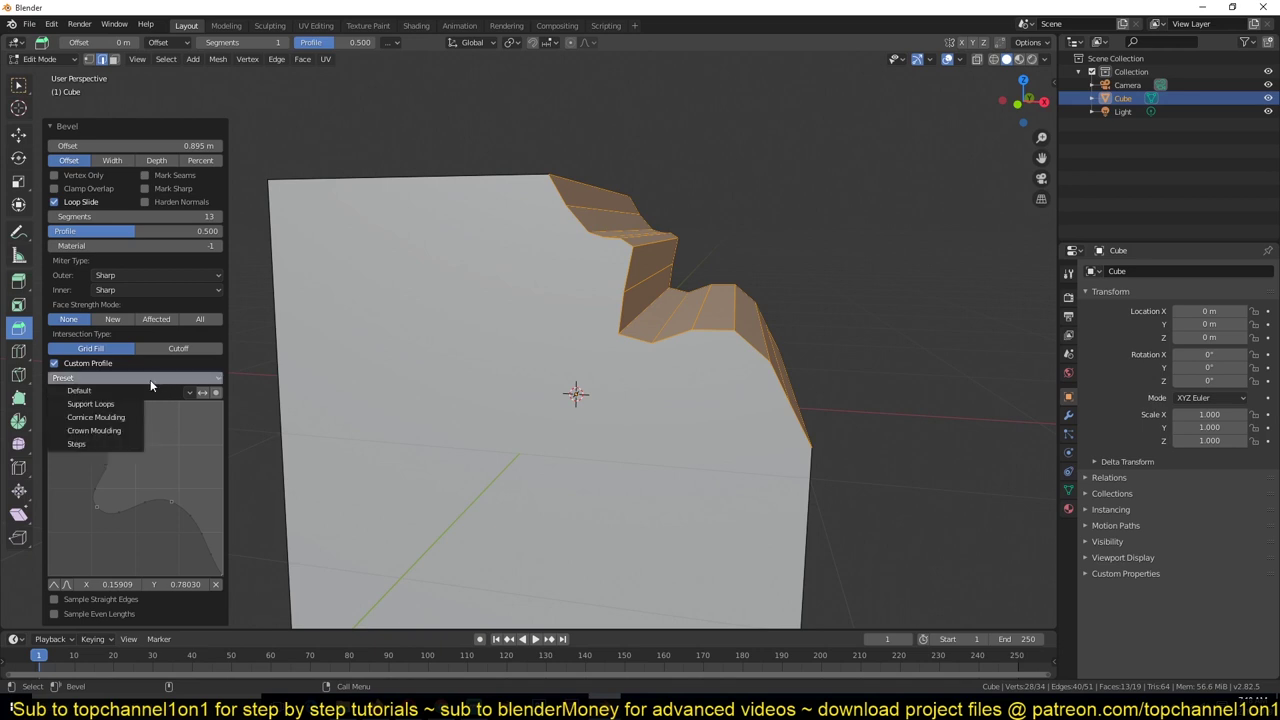
pyautogui.click(79, 445)
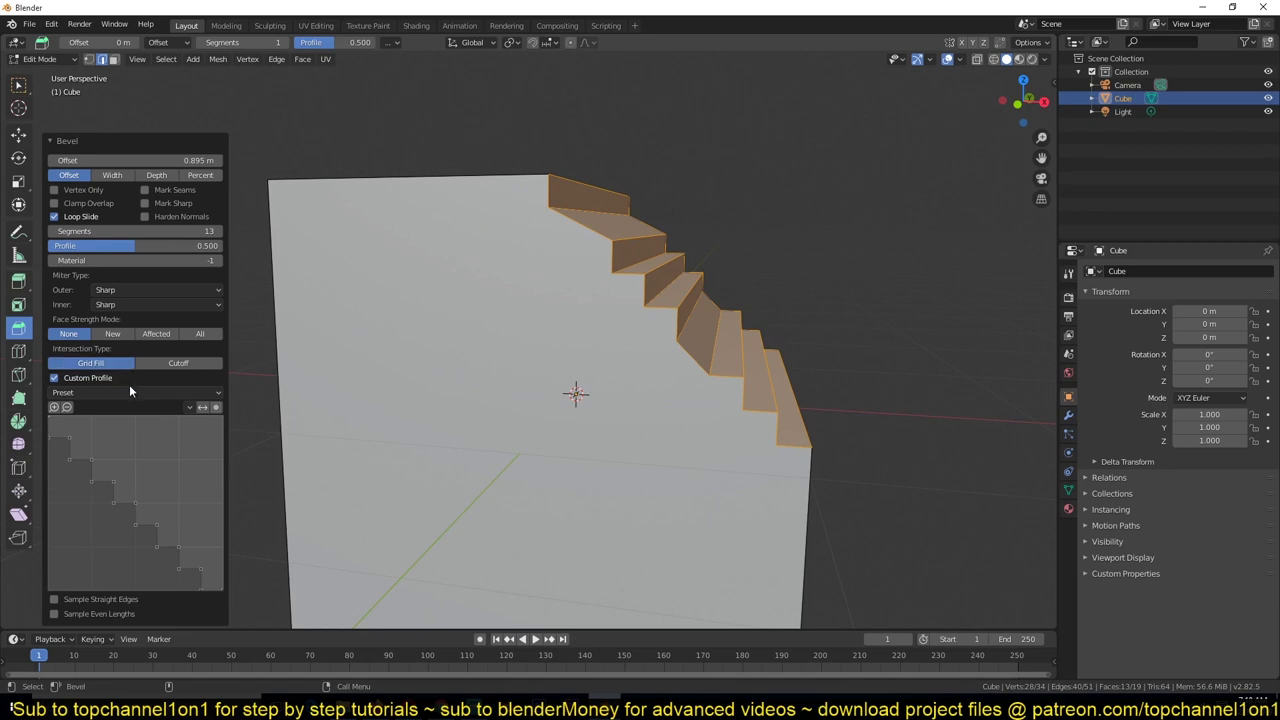
pyautogui.click(133, 392)
pyautogui.click(122, 419)
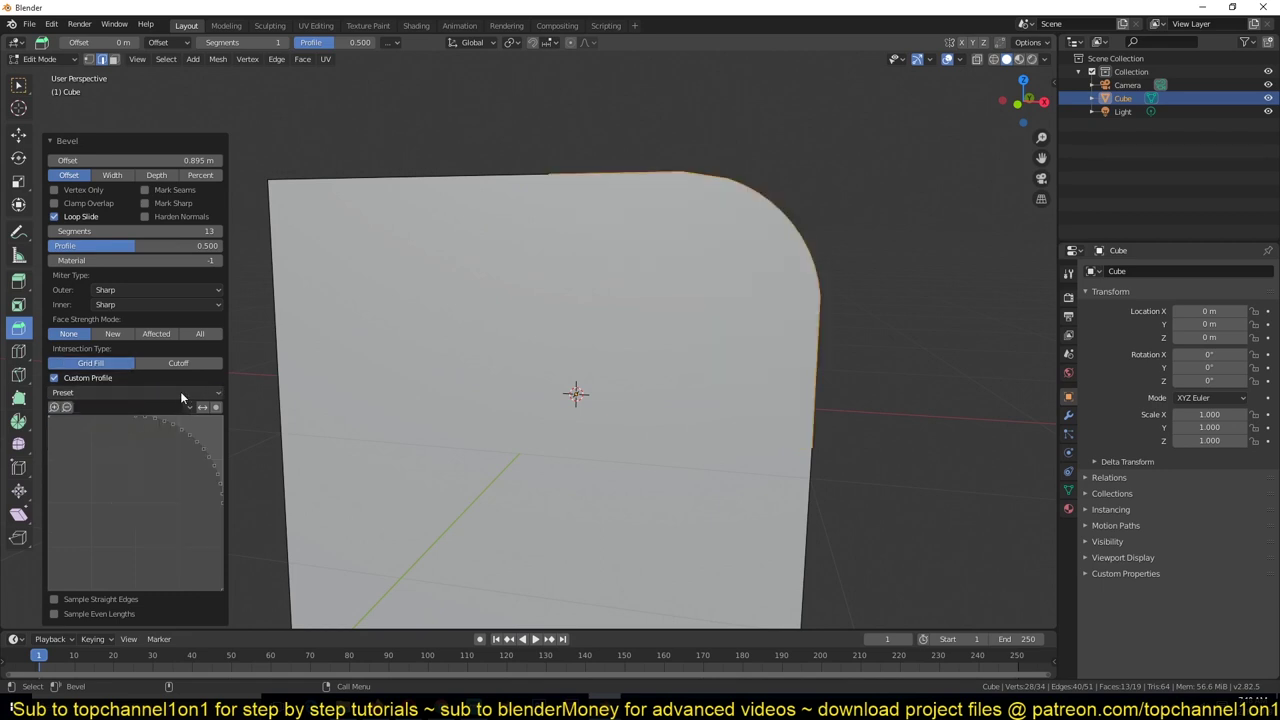
pyautogui.click(178, 391)
pyautogui.click(122, 431)
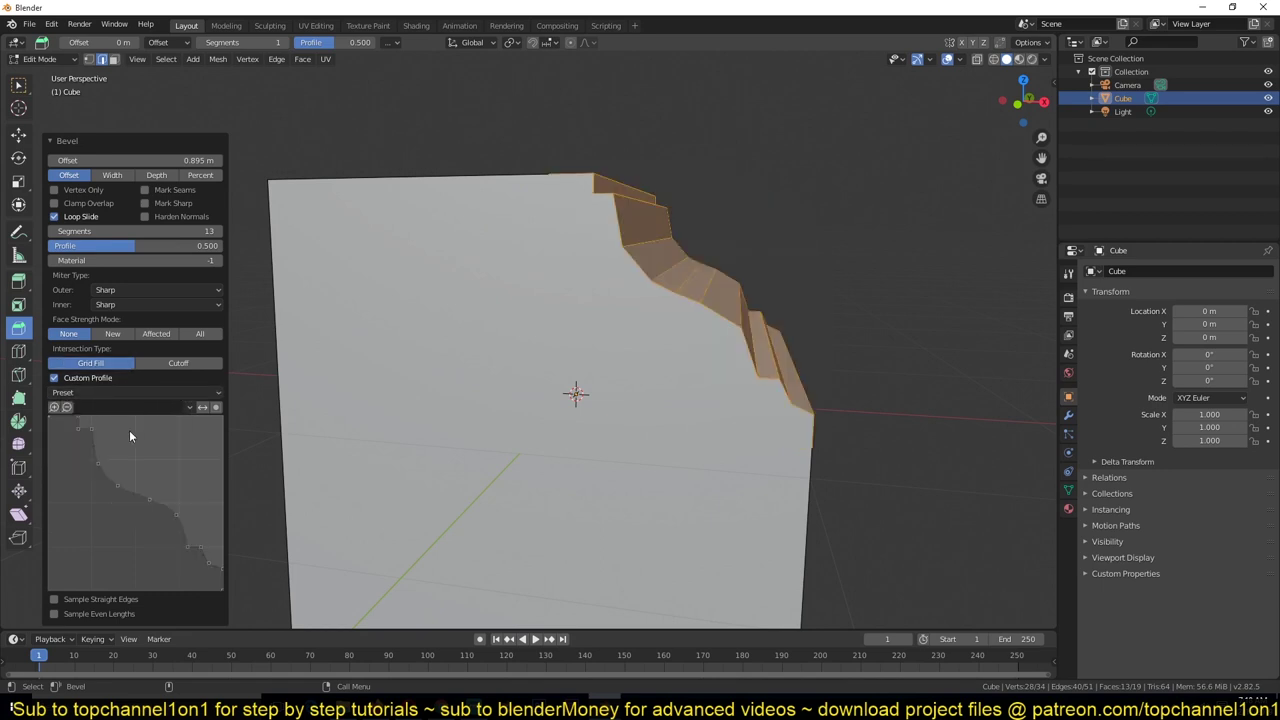
# - Increase the bevel's segments to 62 for a smoother moulding profile
pyautogui.click(91, 394)
pyautogui.moveTo(196, 232)
pyautogui.mouseDown()
pyautogui.moveTo(262, 232)
pyautogui.moveTo(204, 232)
pyautogui.mouseUp()
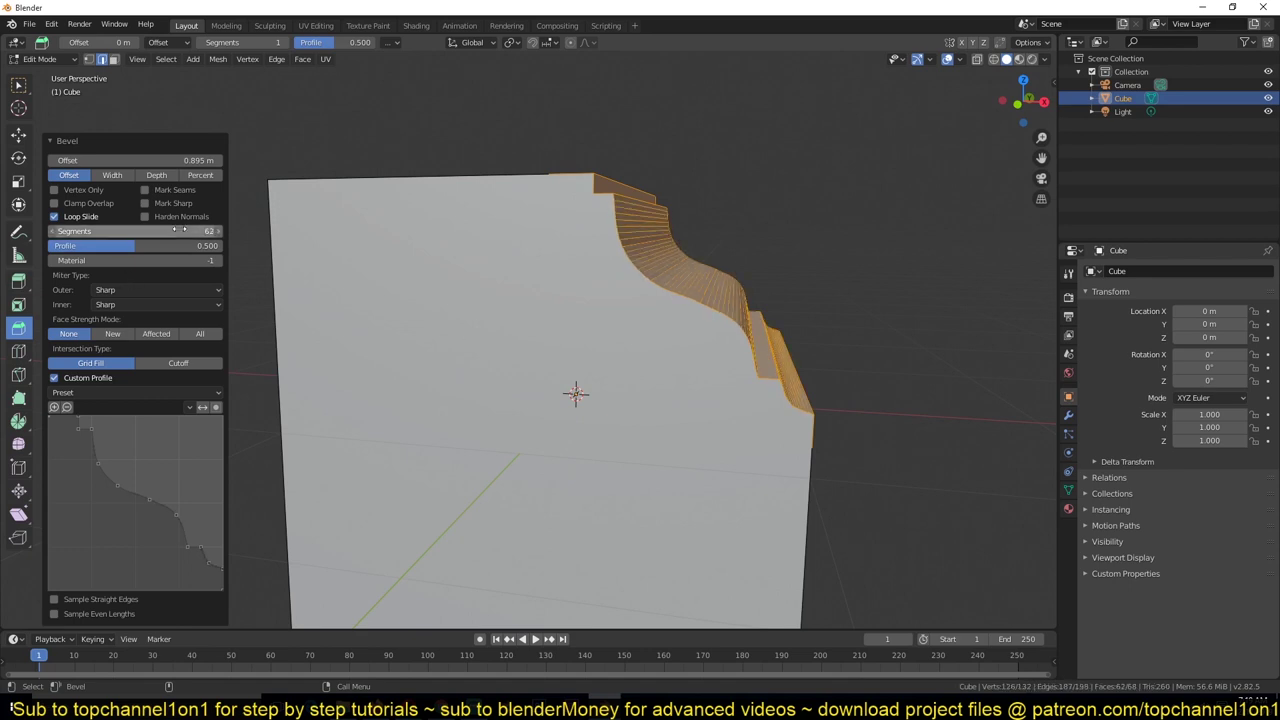
pyautogui.moveTo(604, 188)
pyautogui.mouseDown(button='middle')
pyautogui.moveTo(617, 186)
pyautogui.moveTo(567, 220)
pyautogui.moveTo(587, 172)
pyautogui.mouseUp(button='middle')
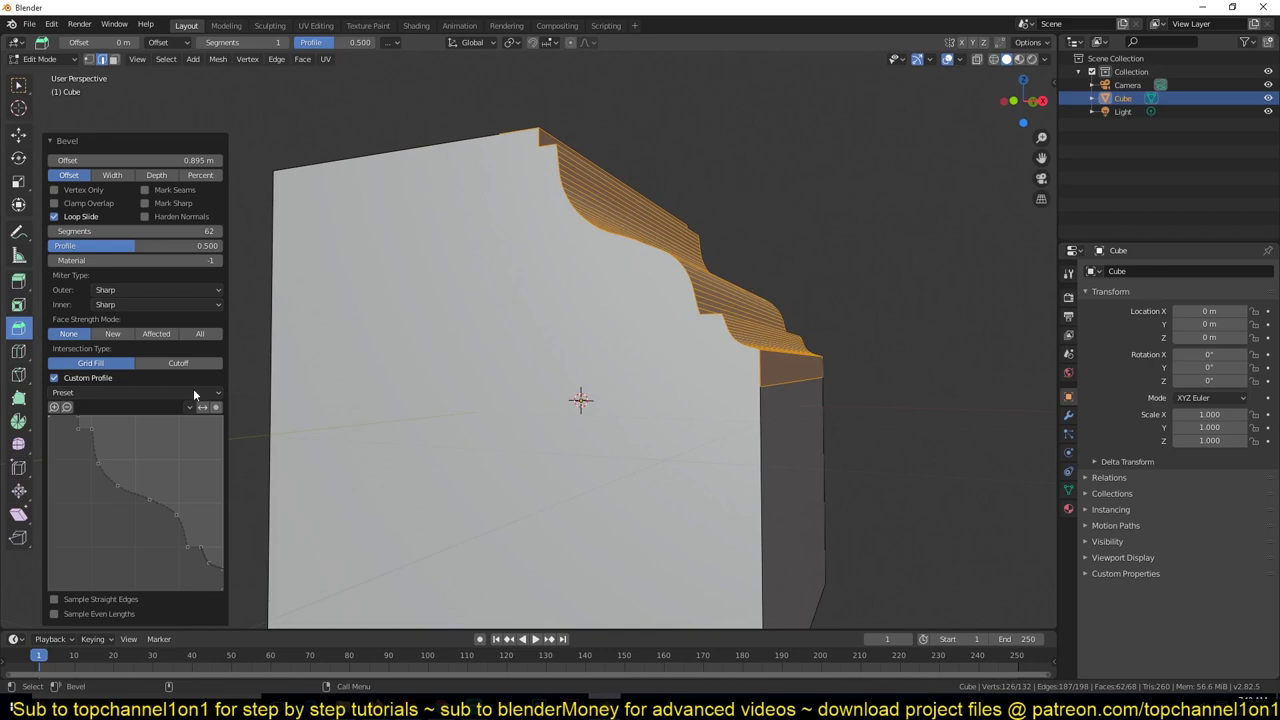
# - Apply the Crown Moulding preset to the bevel's custom profile
pyautogui.click(130, 393)
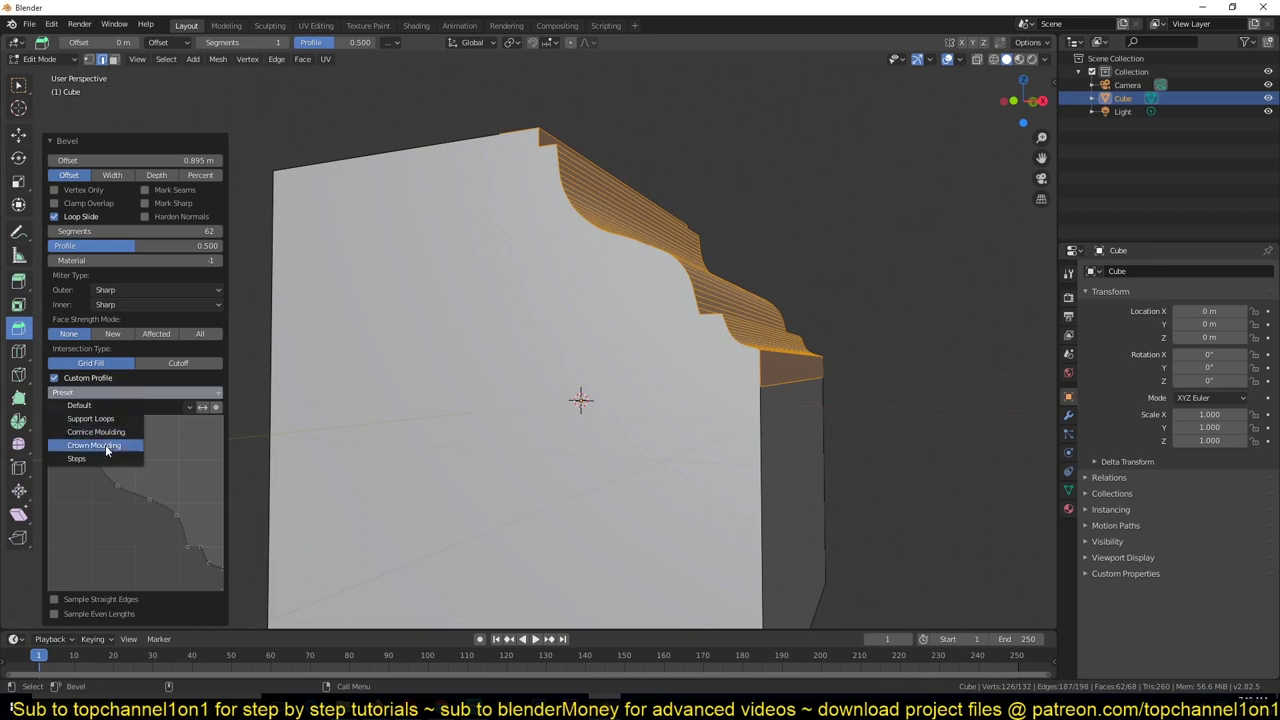
pyautogui.click(106, 447)
pyautogui.moveTo(360, 330); pyautogui.dragTo(423, 320, button='middle')
pyautogui.click(156, 393)
pyautogui.click(124, 416)
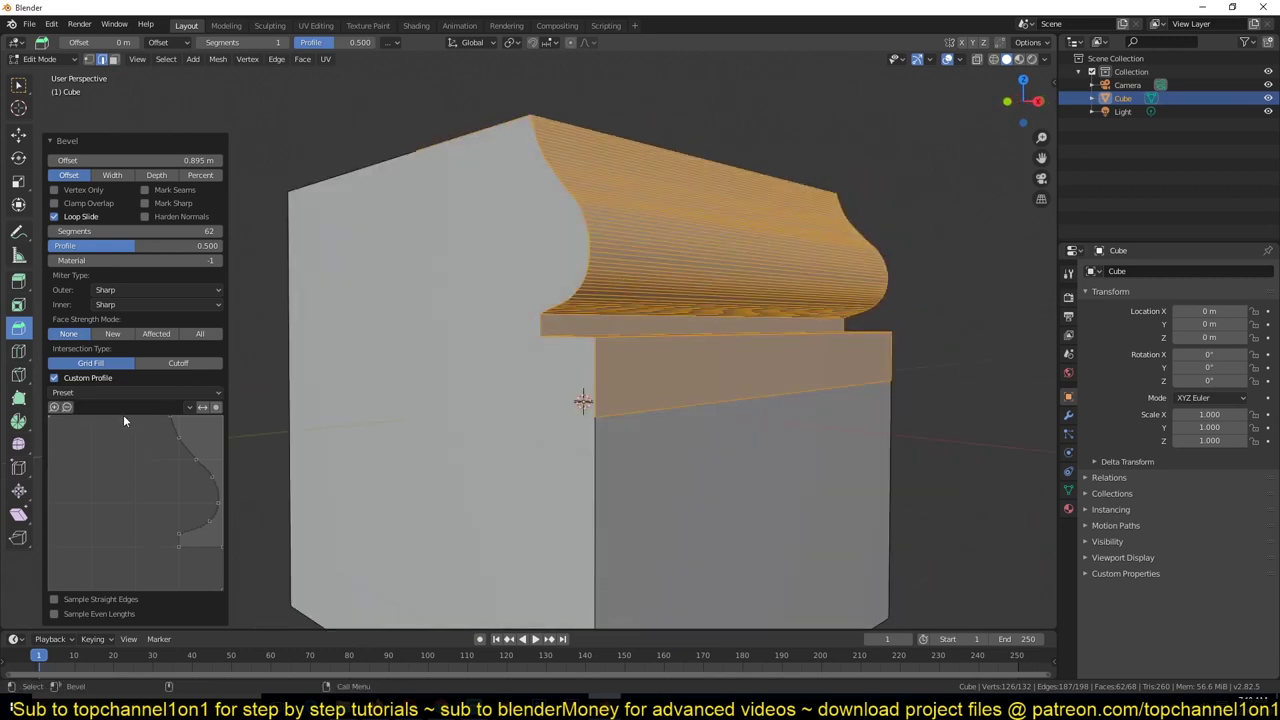
# - Return to Object Mode and delete the beveled cube
pyautogui.press('Tab')
pyautogui.scroll(-4, 631, 299)
pyautogui.moveTo(631, 302); pyautogui.dragTo(658, 318, button='middle')
pyautogui.press('x')
pyautogui.click(578, 306)
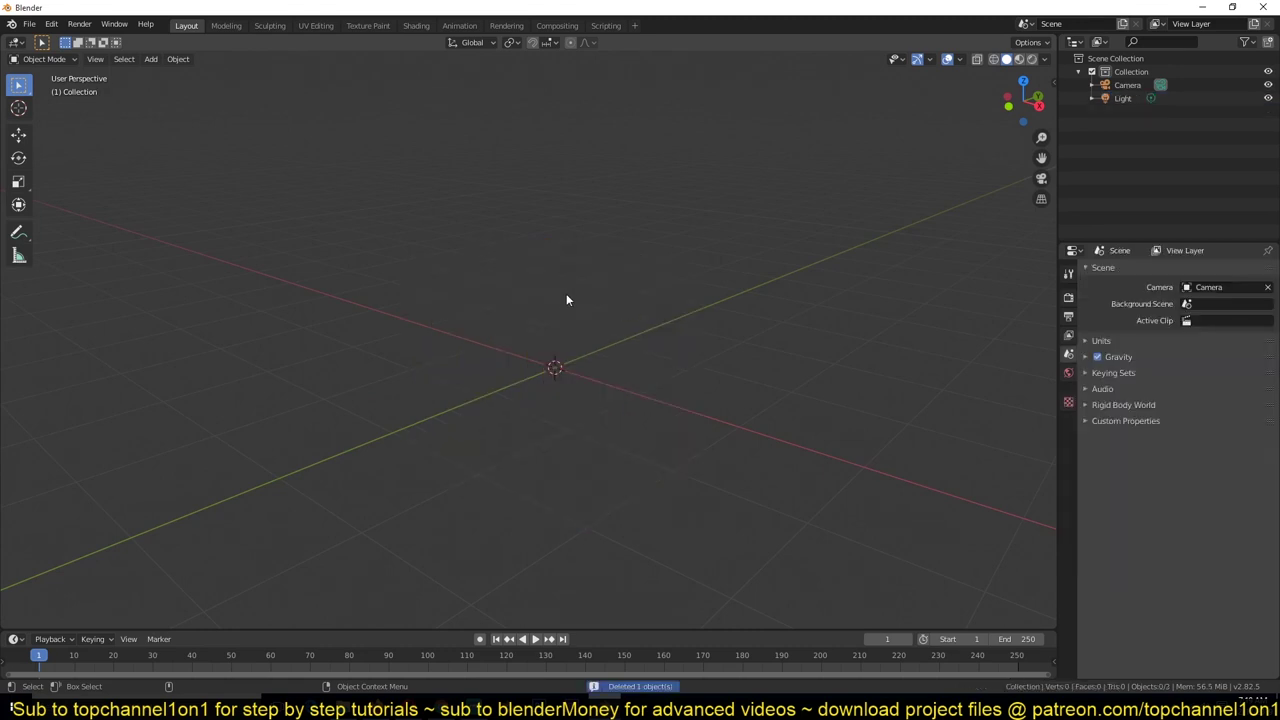
# - Add a plane mesh at the scene origin
pyautogui.keyDown('shift'); pyautogui.moveTo(564, 293); pyautogui.dragTo(586, 275, button='middle'); pyautogui.keyUp('shift')
pyautogui.hotkey('shift', 'a')
pyautogui.moveTo(588, 276)
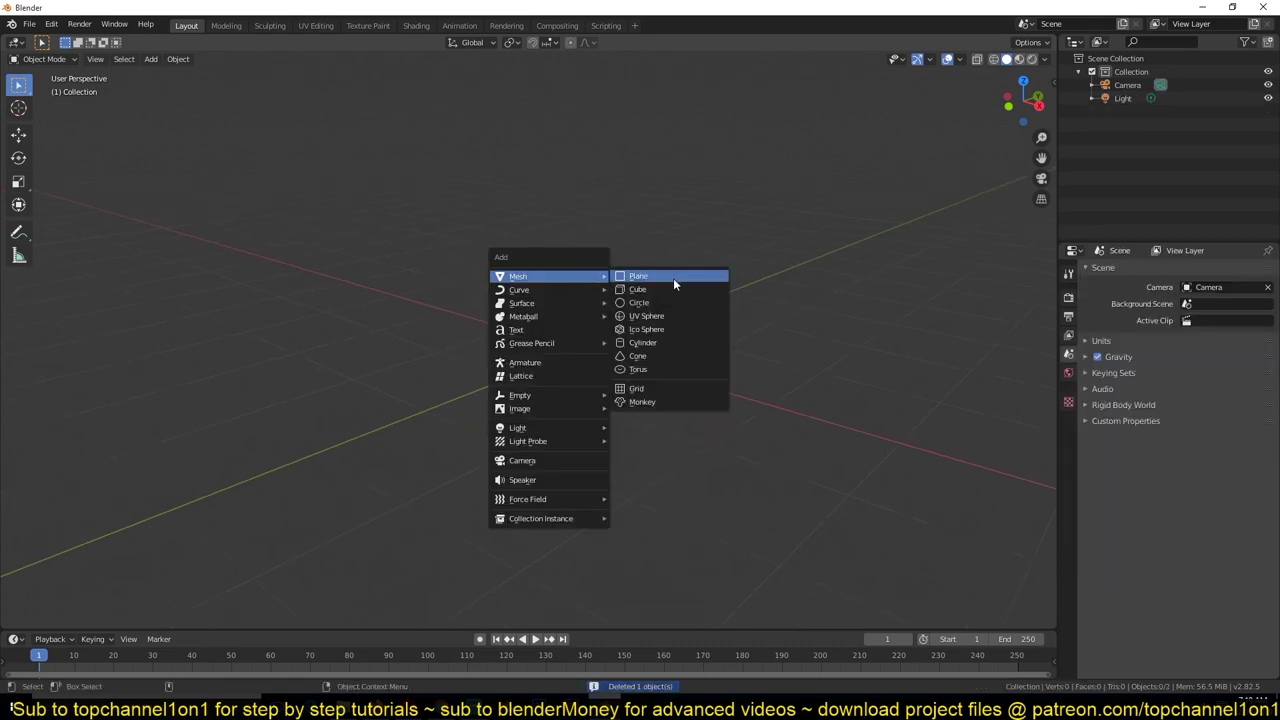
pyautogui.click(673, 278)
pyautogui.press('s')
pyautogui.press('x')
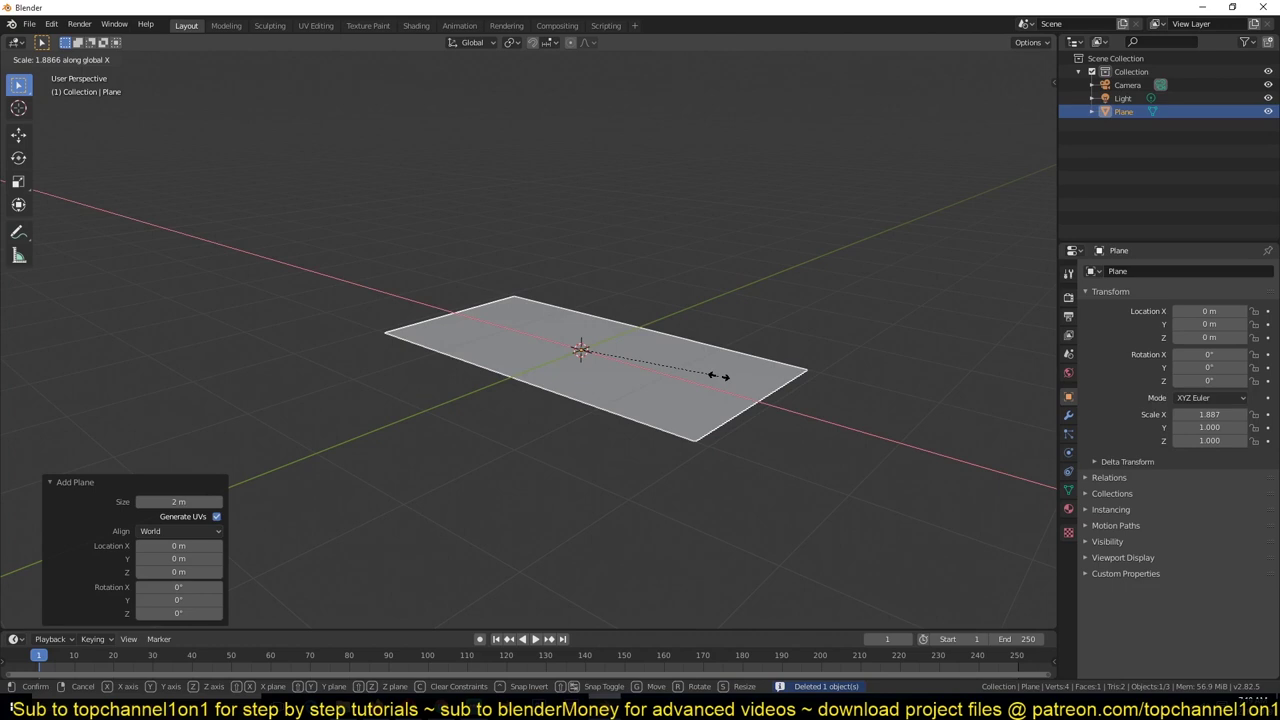
pyautogui.rightClick(715, 372)
# - Move the plane vertically along the Z axis
pyautogui.moveTo(715, 372); pyautogui.dragTo(676, 344, button='middle')
pyautogui.scroll(-5, 596, 417)
pyautogui.press('g')
pyautogui.press('z')
pyautogui.click(673, 336)
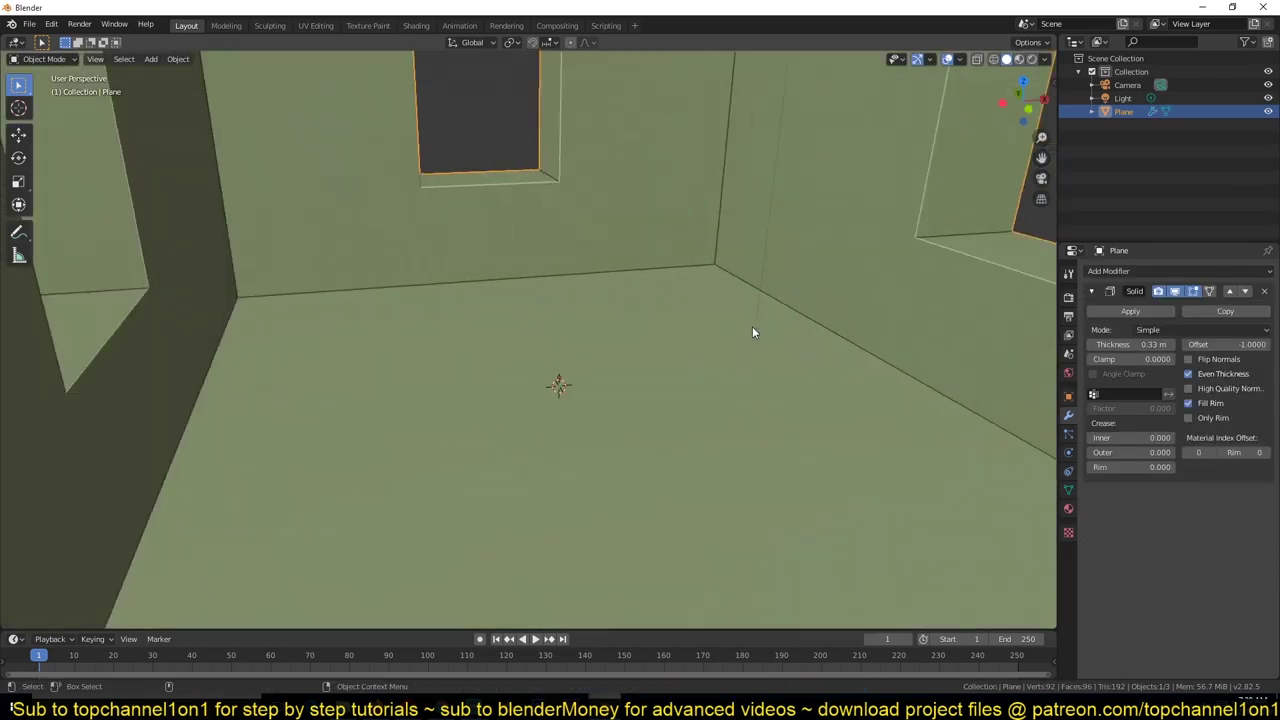
# - Switch the viewport to Rendered shading and examine the room's interior walls and window openings
pyautogui.moveTo(752, 326); pyautogui.dragTo(700, 291, button='middle')
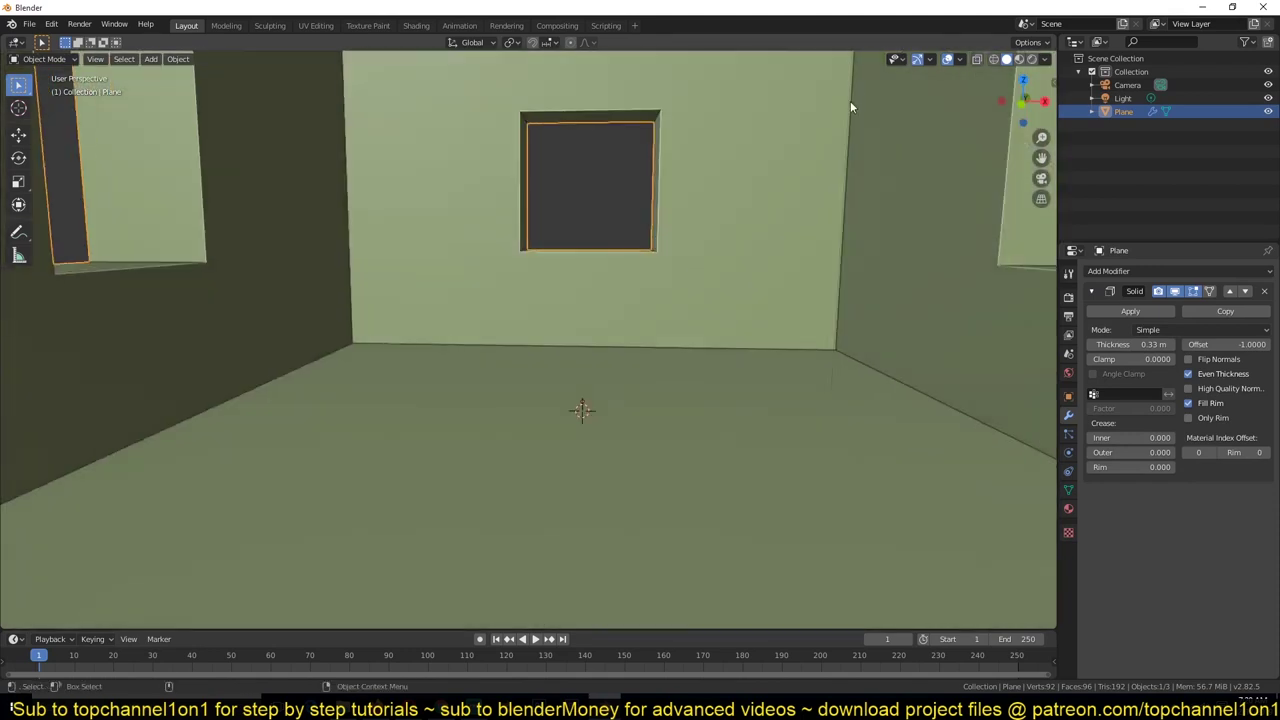
pyautogui.click(1032, 59)
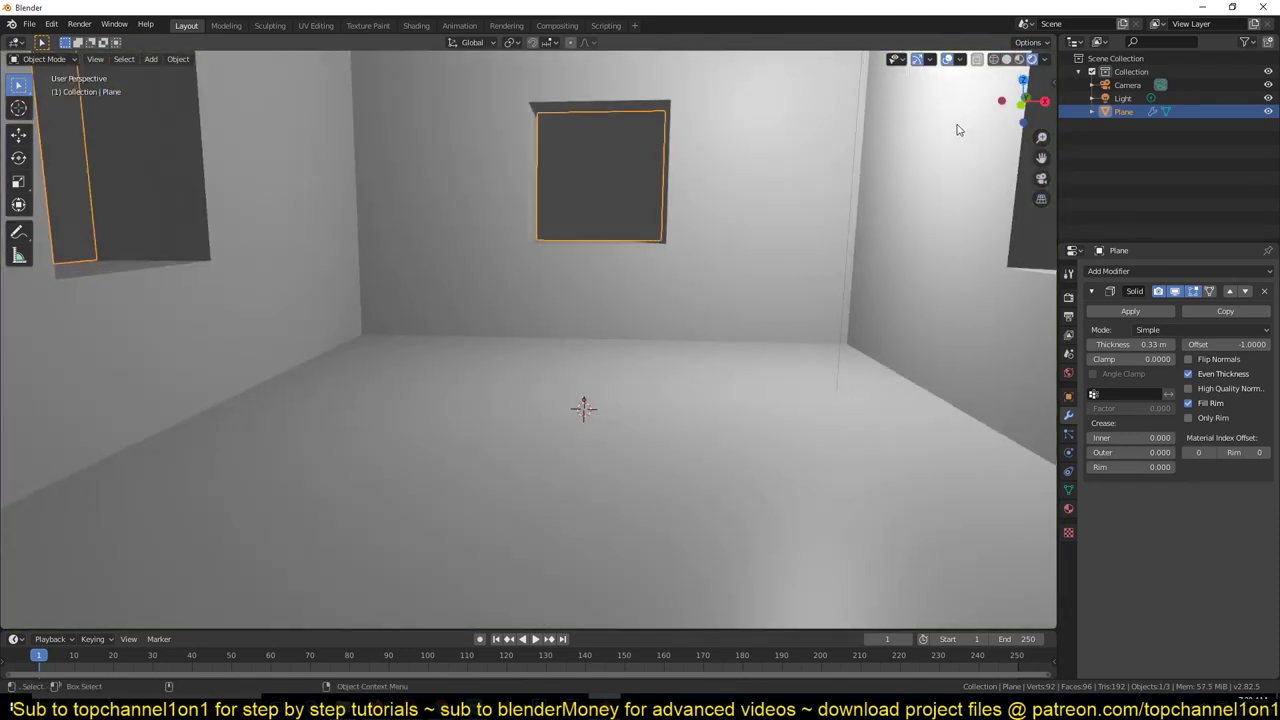
pyautogui.moveTo(1022, 100); pyautogui.dragTo(960, 110, button='middle')
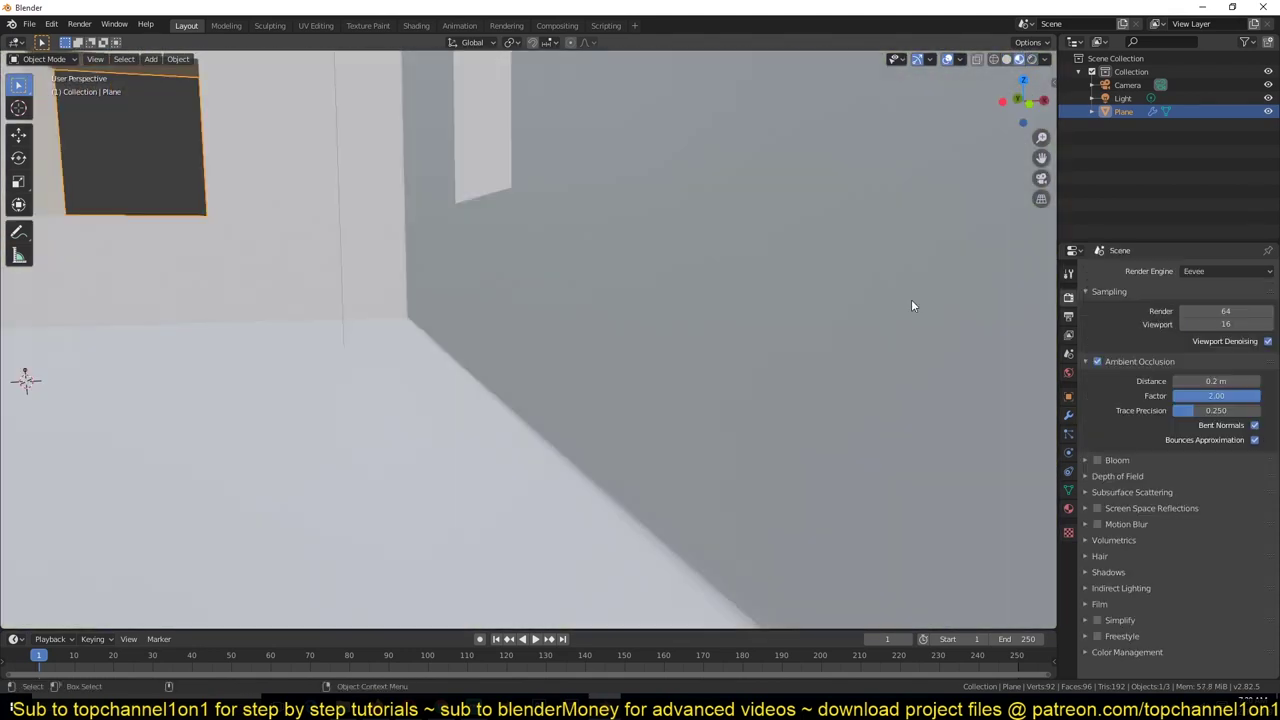
# - Create a new material for the room and set its Base Color to a pale yellow
pyautogui.click(1068, 508)
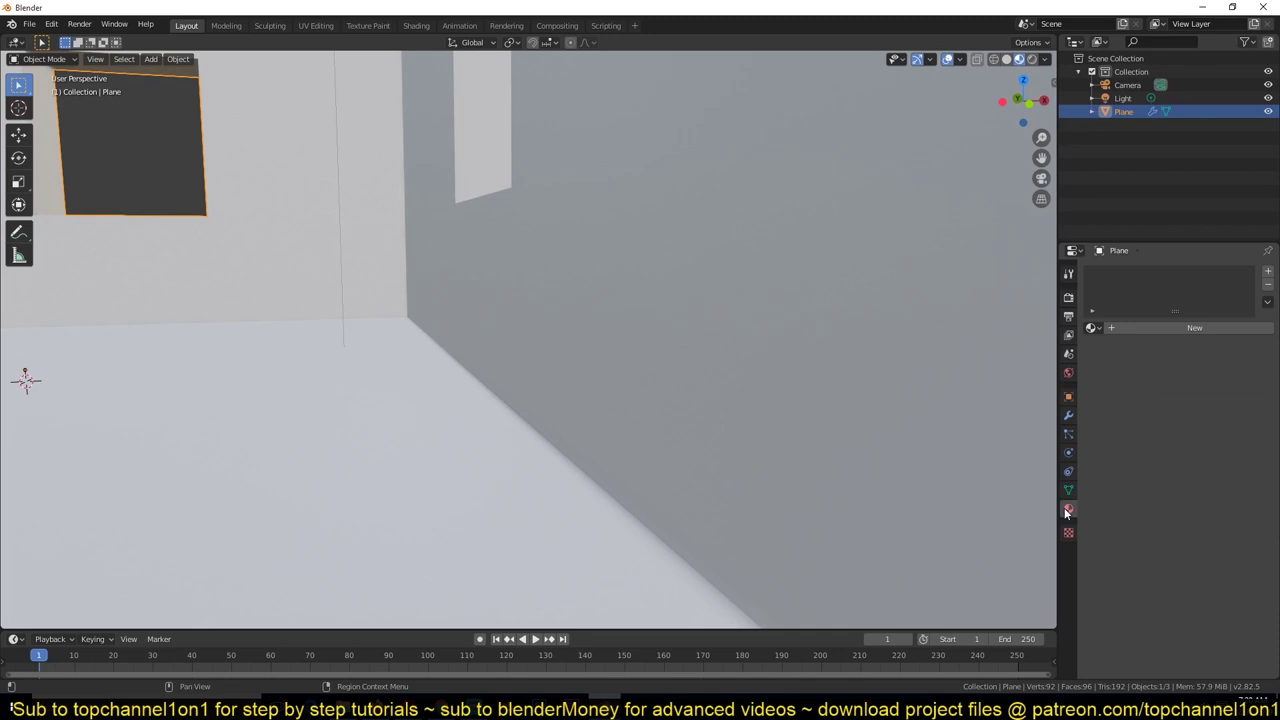
pyautogui.click(1176, 322)
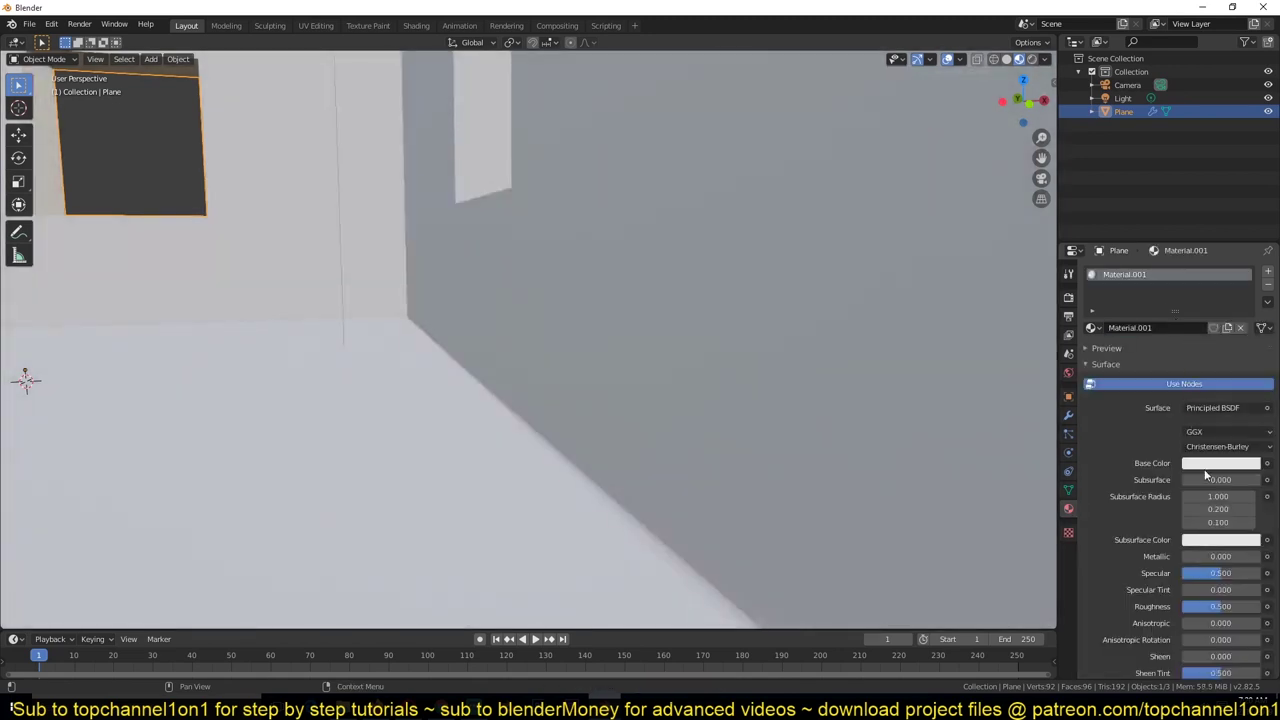
pyautogui.click(1220, 463)
pyautogui.click(1182, 317)
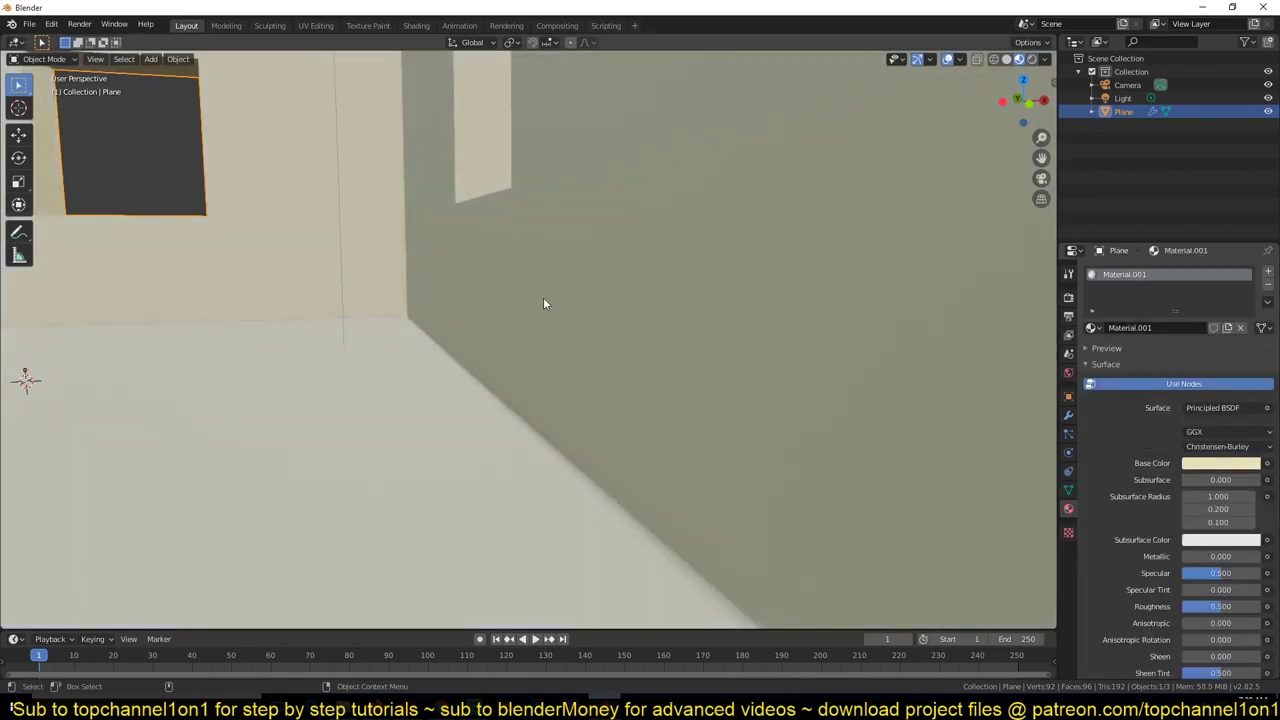
# - Add a horizontal edge loop around the room's walls and slide it down close to the floor
pyautogui.moveTo(543, 297); pyautogui.dragTo(491, 291, button='middle')
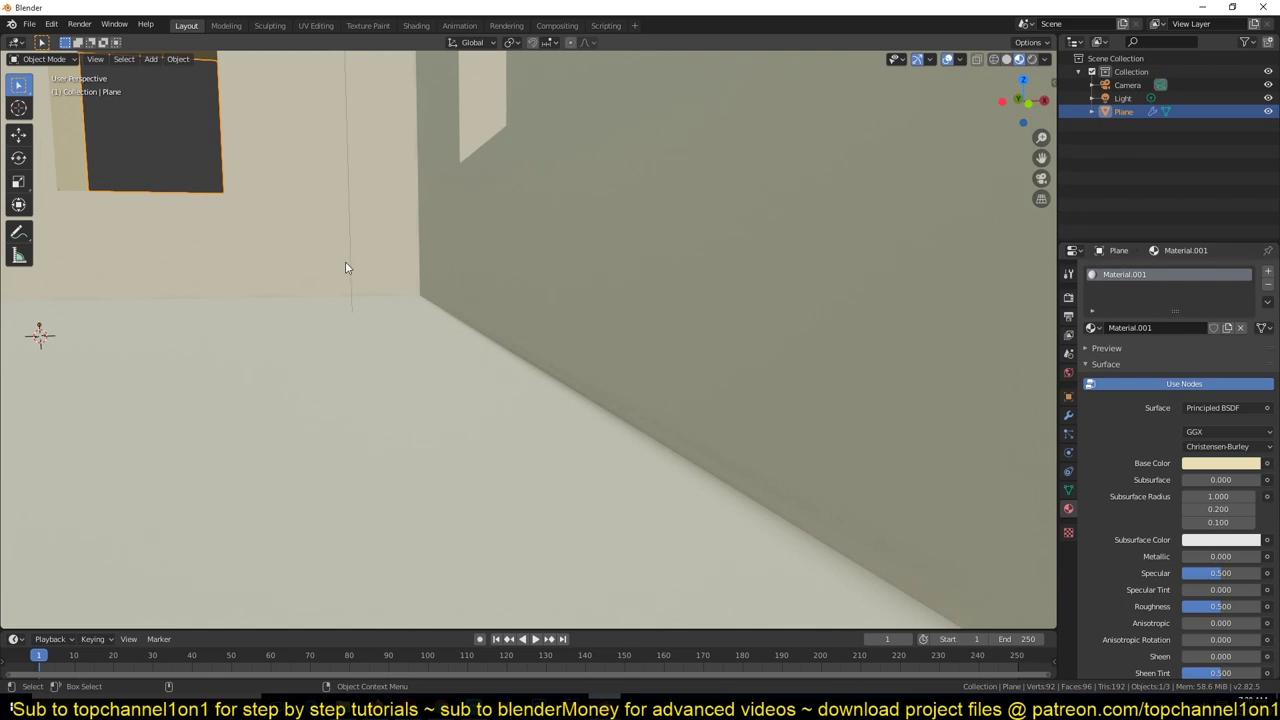
pyautogui.press('Tab')
pyautogui.hotkey('ctrl', 'r')
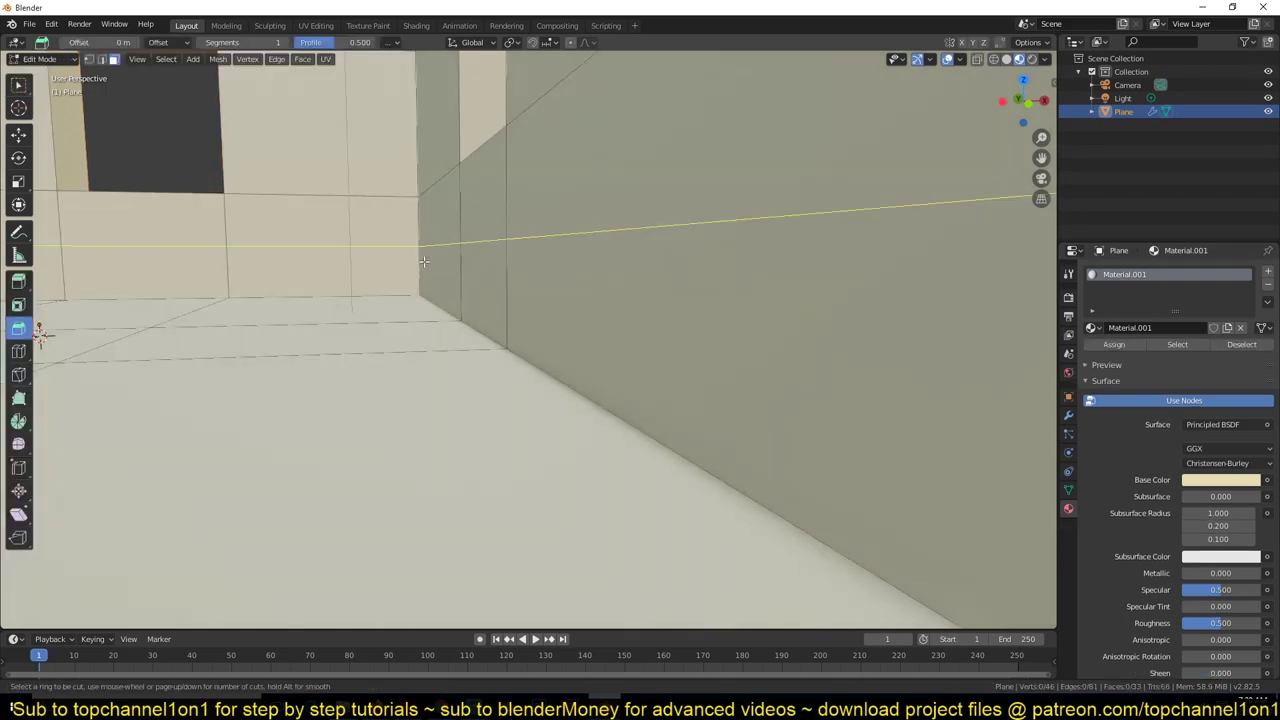
pyautogui.click(424, 285)
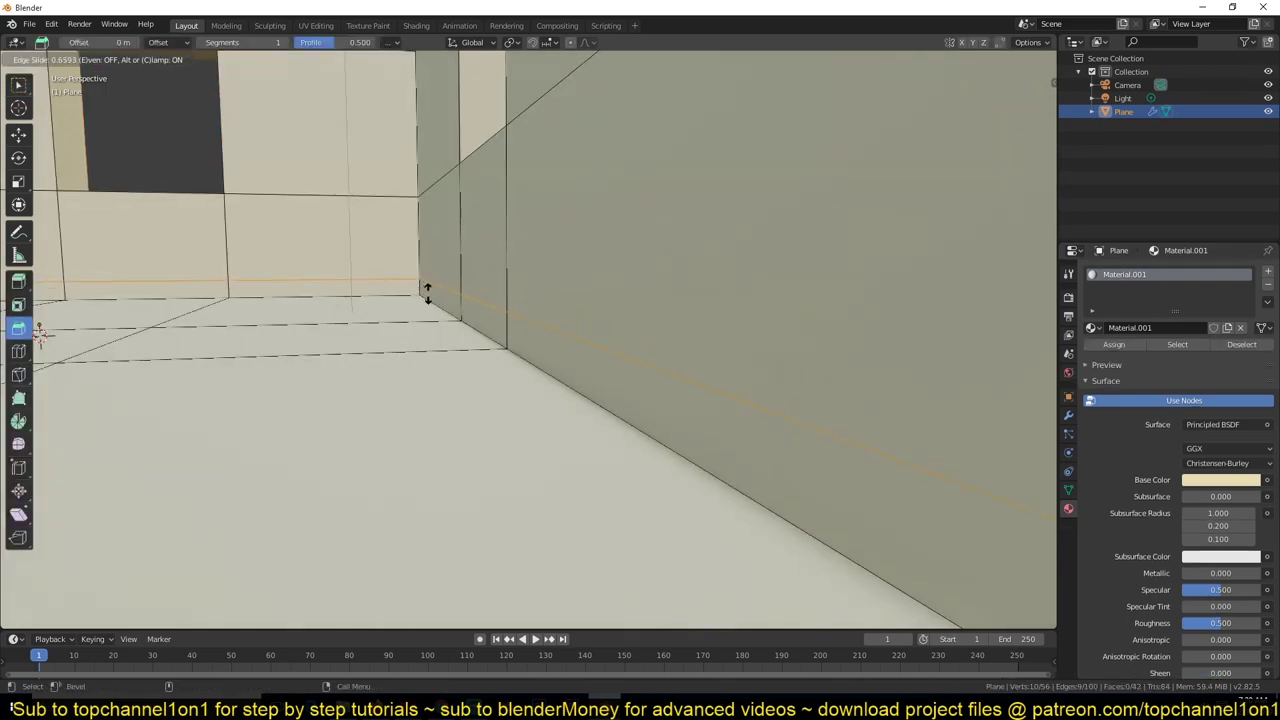
pyautogui.click(425, 288)
# - Duplicate the face loop along the base of the walls in place and separate it into its own object
pyautogui.press('3')
pyautogui.keyDown('alt'); pyautogui.click(426, 287); pyautogui.keyUp('alt')
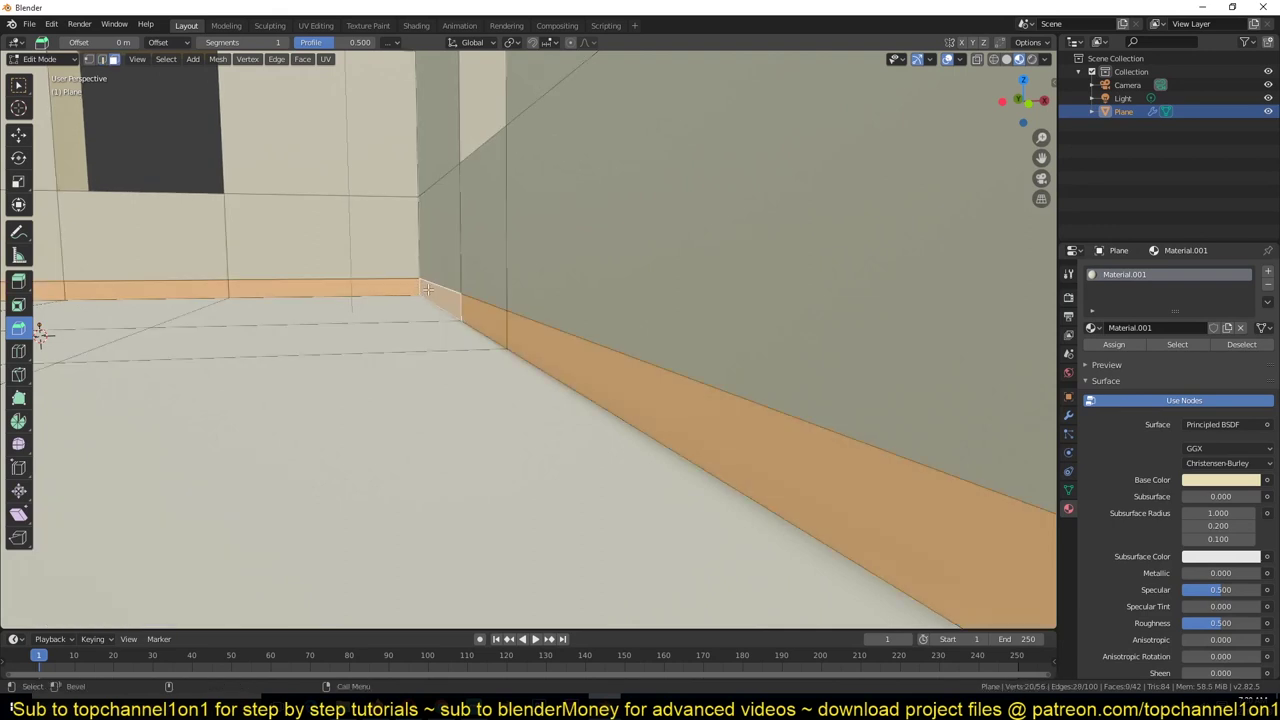
pyautogui.hotkey('shift', 'd')
pyautogui.rightClick(428, 288)
pyautogui.press('p')
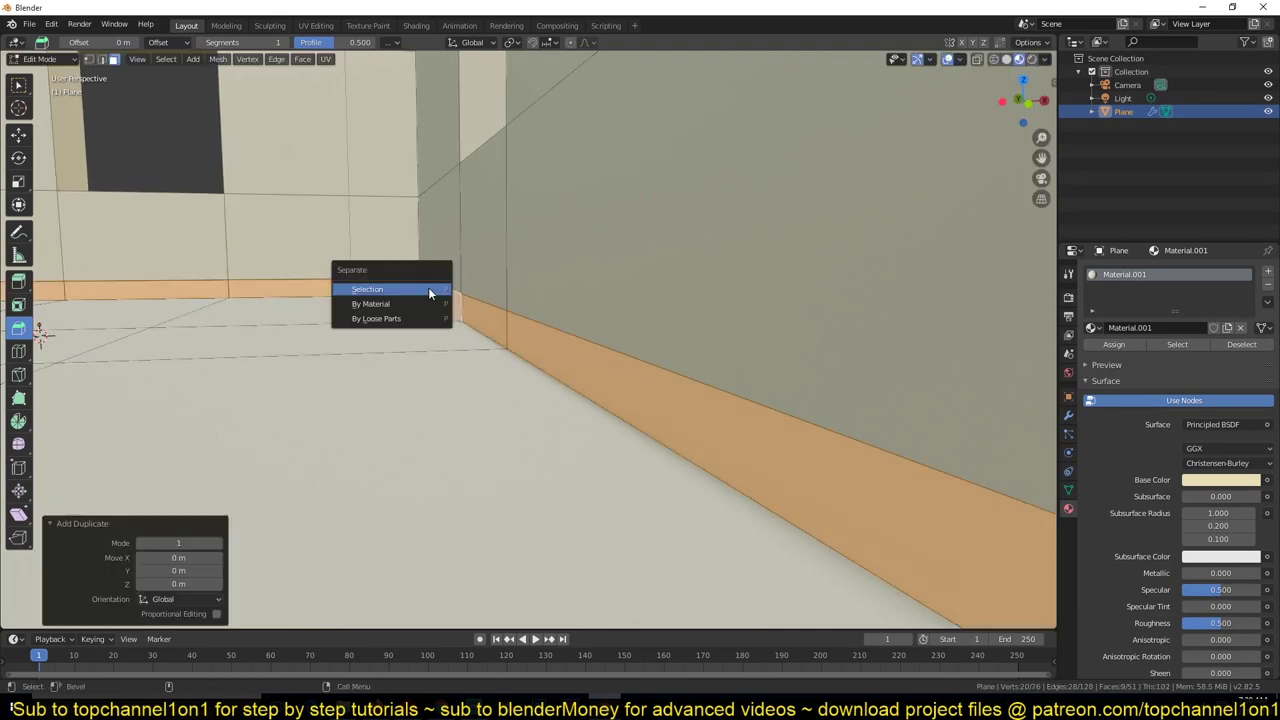
pyautogui.click(428, 288)
pyautogui.press('Tab')
# - Offset the separated baseboard strip's face loop with Shrink/Fatten by about -0.0214 m, with Offset Even enabled
pyautogui.press('z')
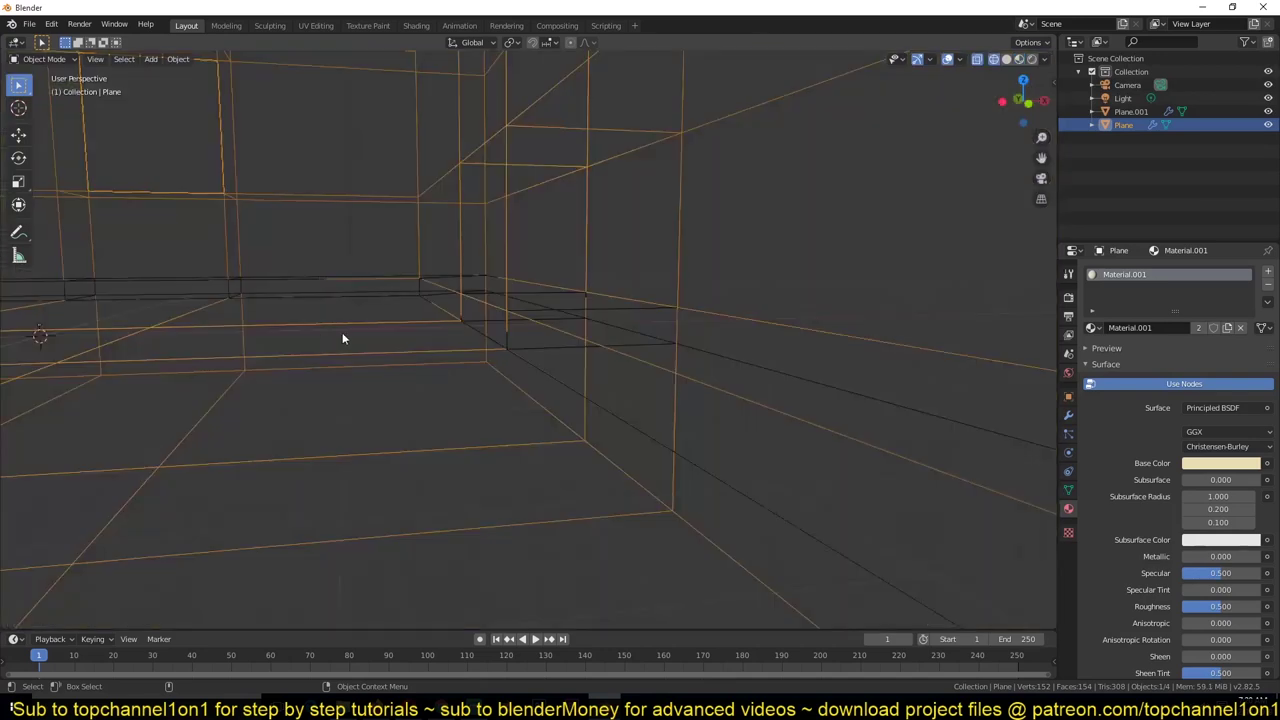
pyautogui.click(518, 310)
pyautogui.press('z')
pyautogui.press('Tab')
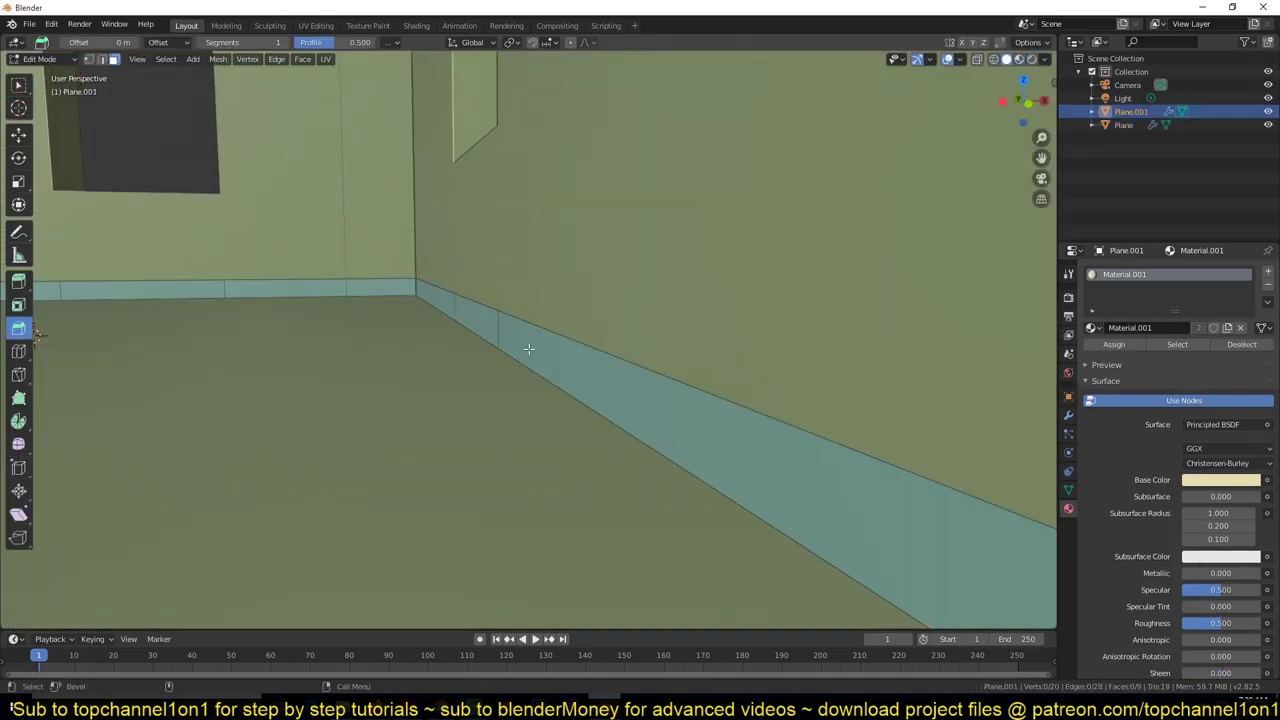
pyautogui.keyDown('alt'); pyautogui.click(418, 290); pyautogui.keyUp('alt')
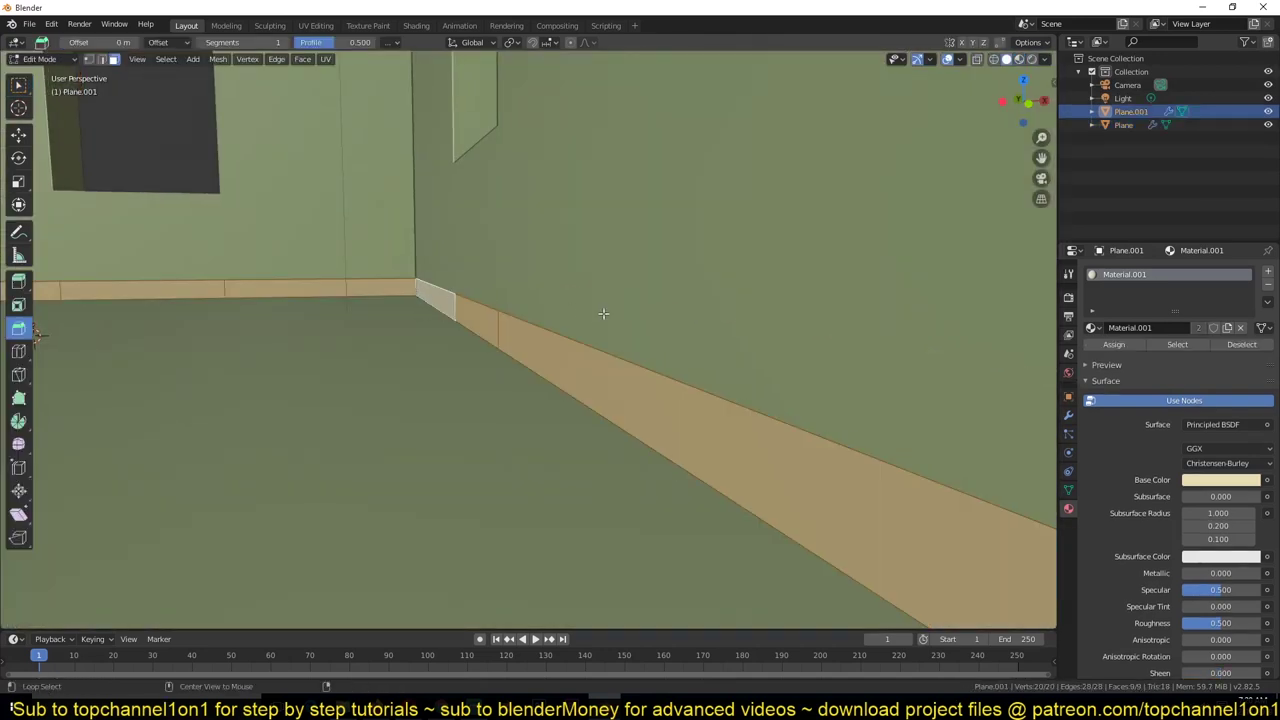
pyautogui.hotkey('alt', 's')
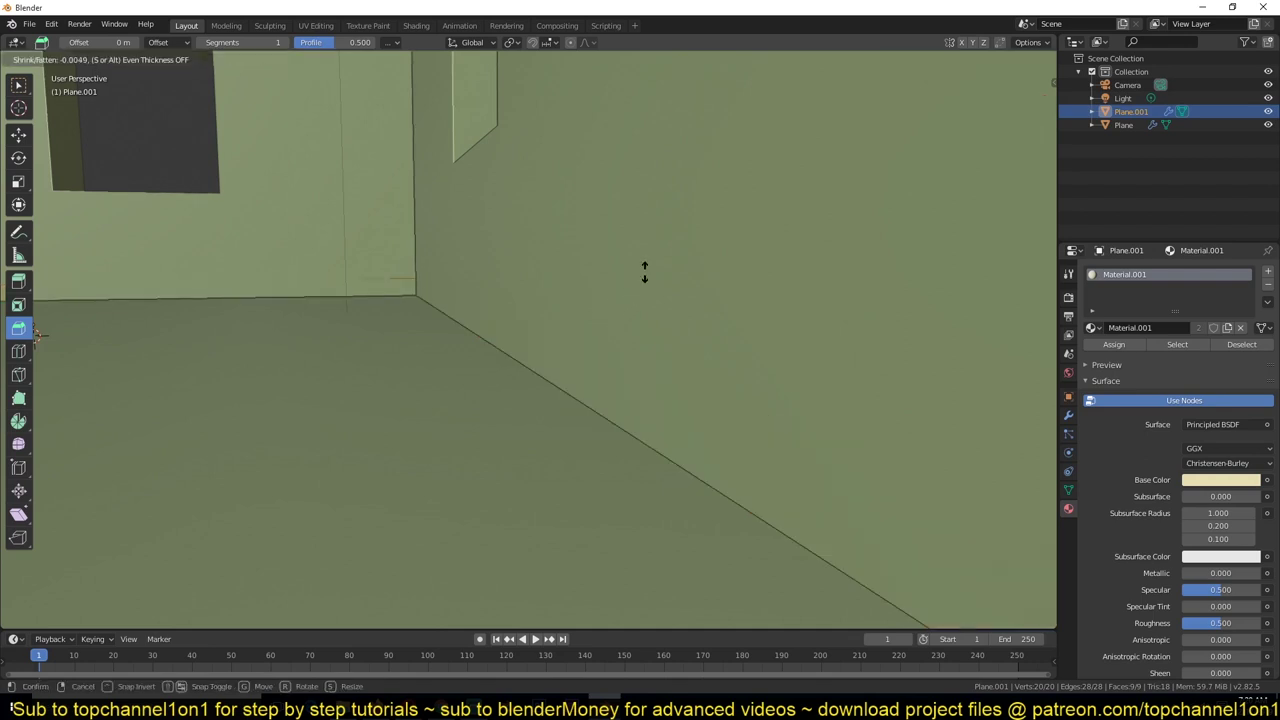
pyautogui.click(659, 262)
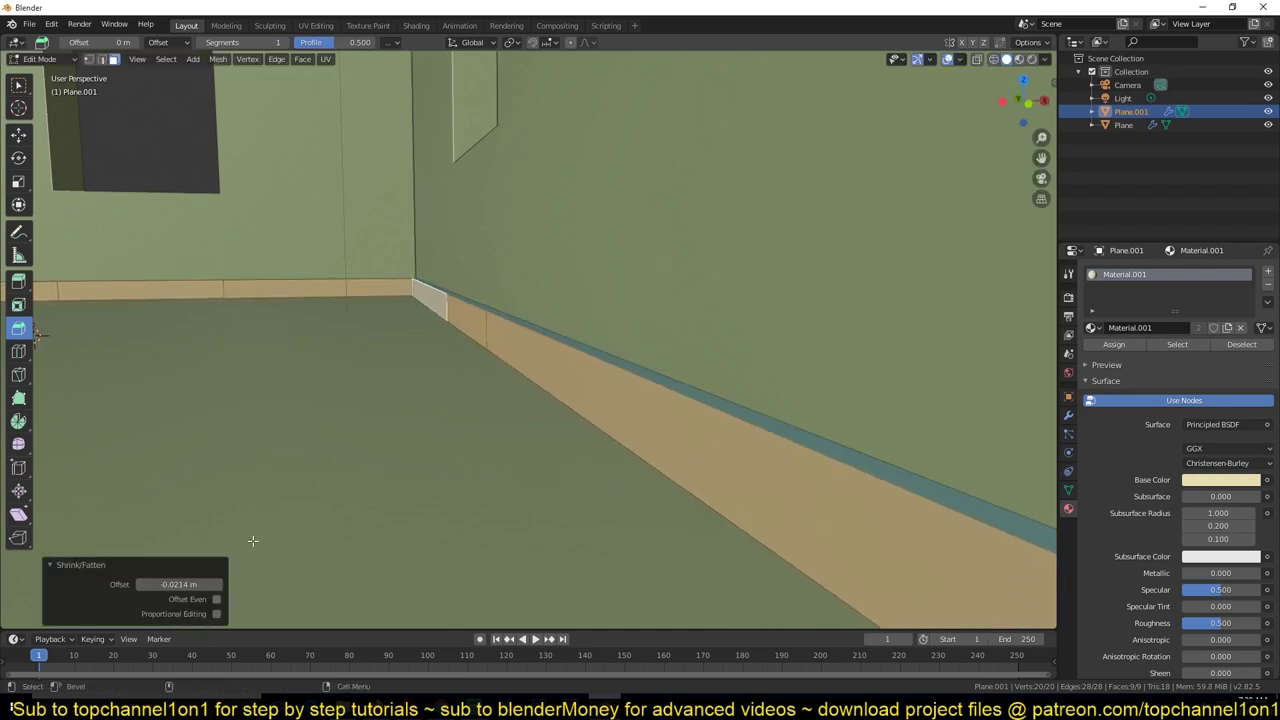
pyautogui.moveTo(513, 349); pyautogui.dragTo(480, 371, button='middle')
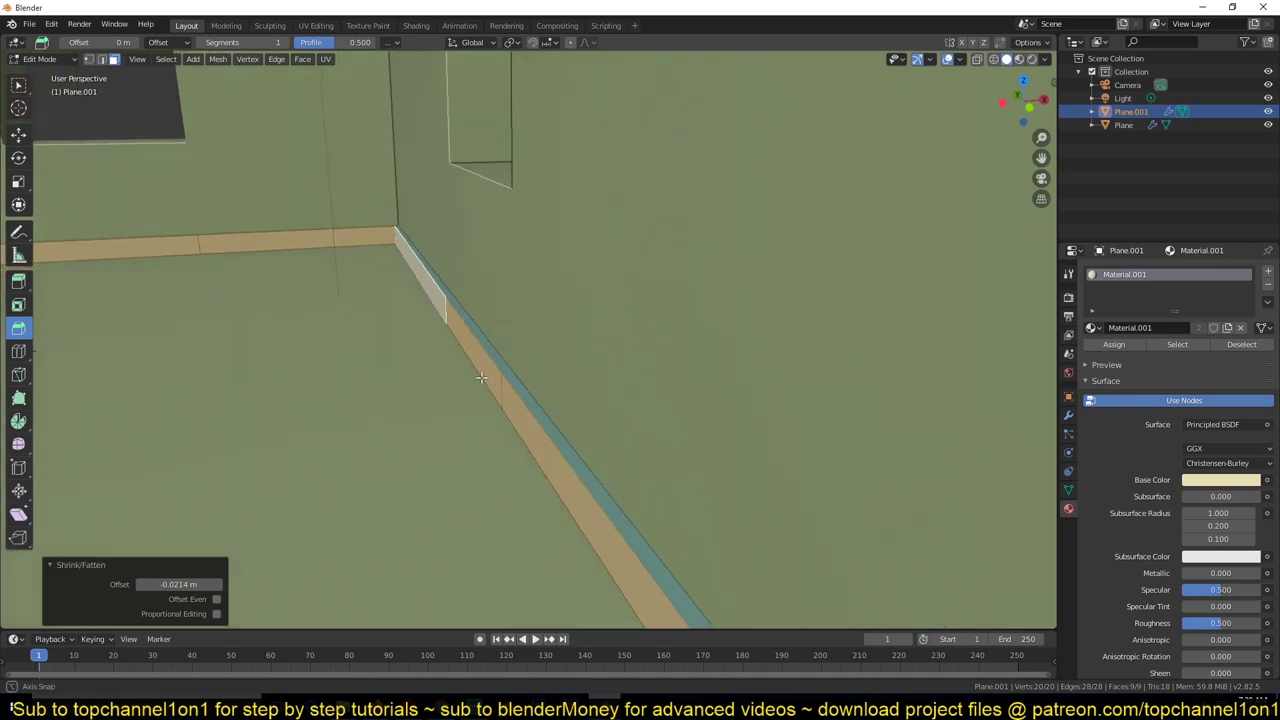
pyautogui.click(216, 600)
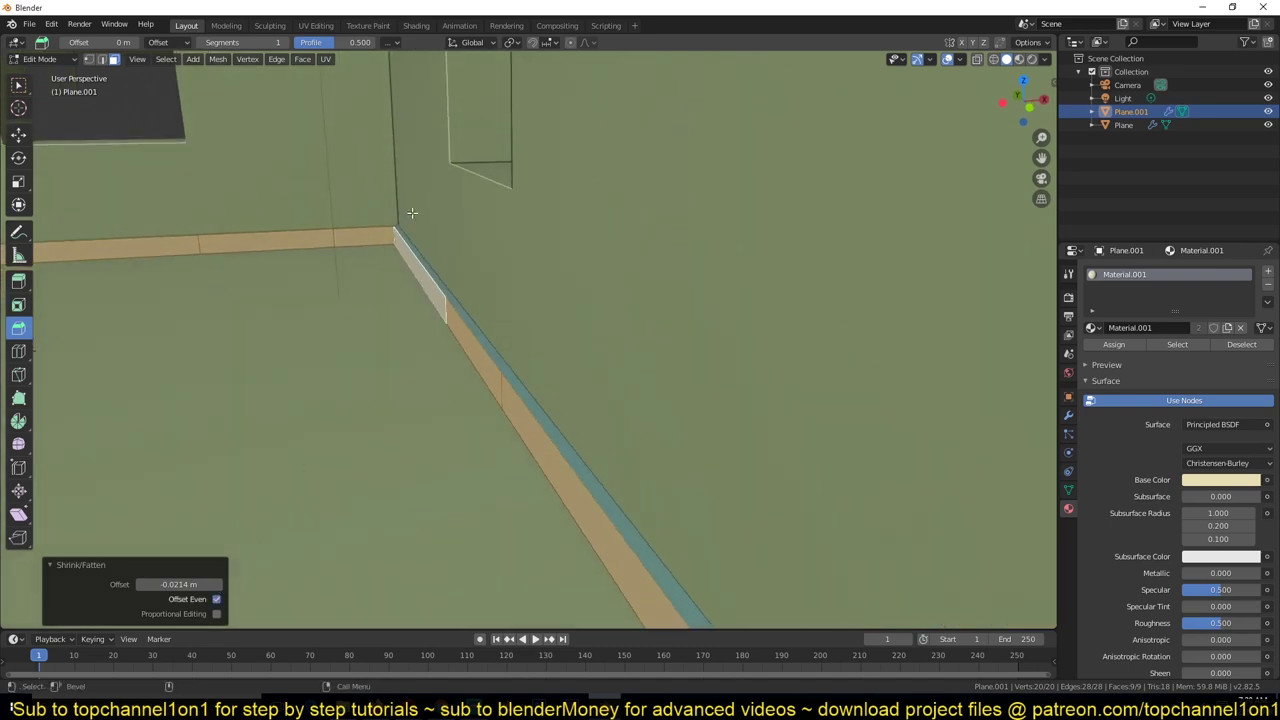
# - Adjust the thickness of the baseboard's Solidify modifier and apply the modifier
pyautogui.moveTo(308, 254); pyautogui.dragTo(360, 319, button='middle')
pyautogui.press('Tab')
pyautogui.scroll(-5, 396, 289)
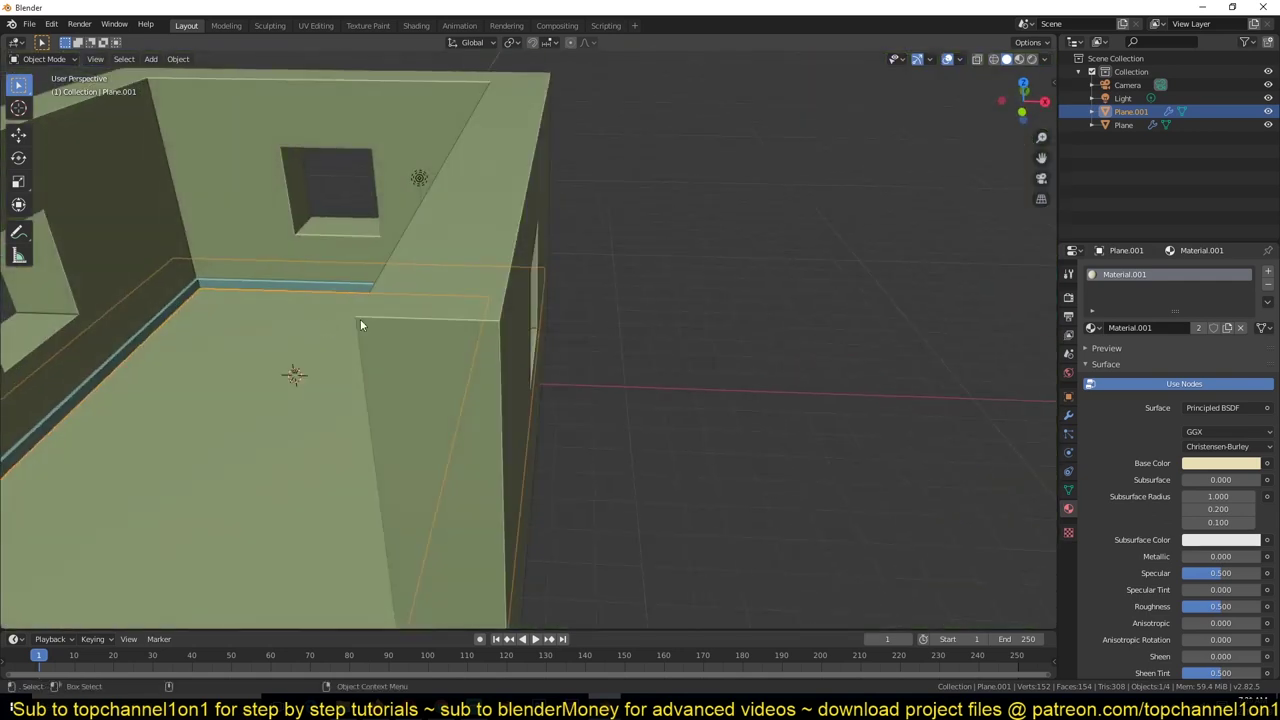
pyautogui.click(1068, 414)
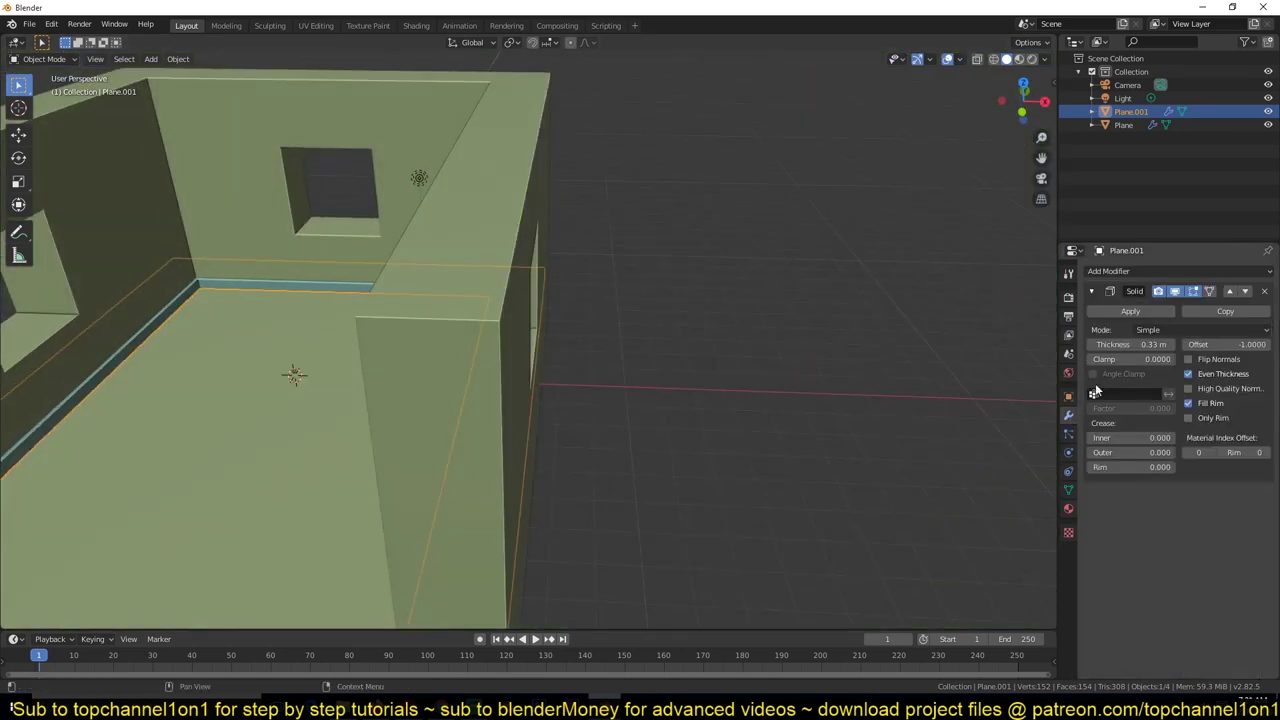
pyautogui.moveTo(1150, 344)
pyautogui.mouseDown()
pyautogui.moveTo(1045, 344)
pyautogui.moveTo(1155, 359)
pyautogui.mouseUp()
pyautogui.click(1130, 311)
# - Examine the baseboard in Rendered shading and set the viewport to Material Preview shading
pyautogui.moveTo(417, 423); pyautogui.dragTo(196, 337, button='middle')
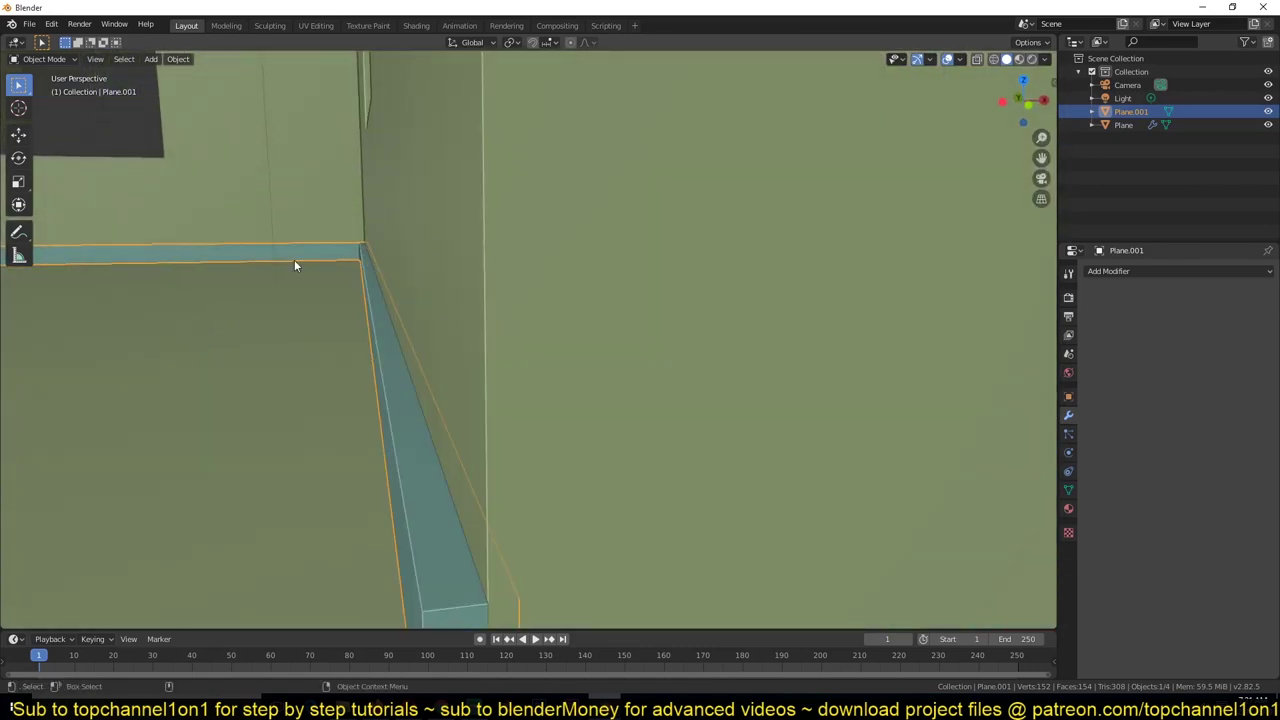
pyautogui.click(1032, 61)
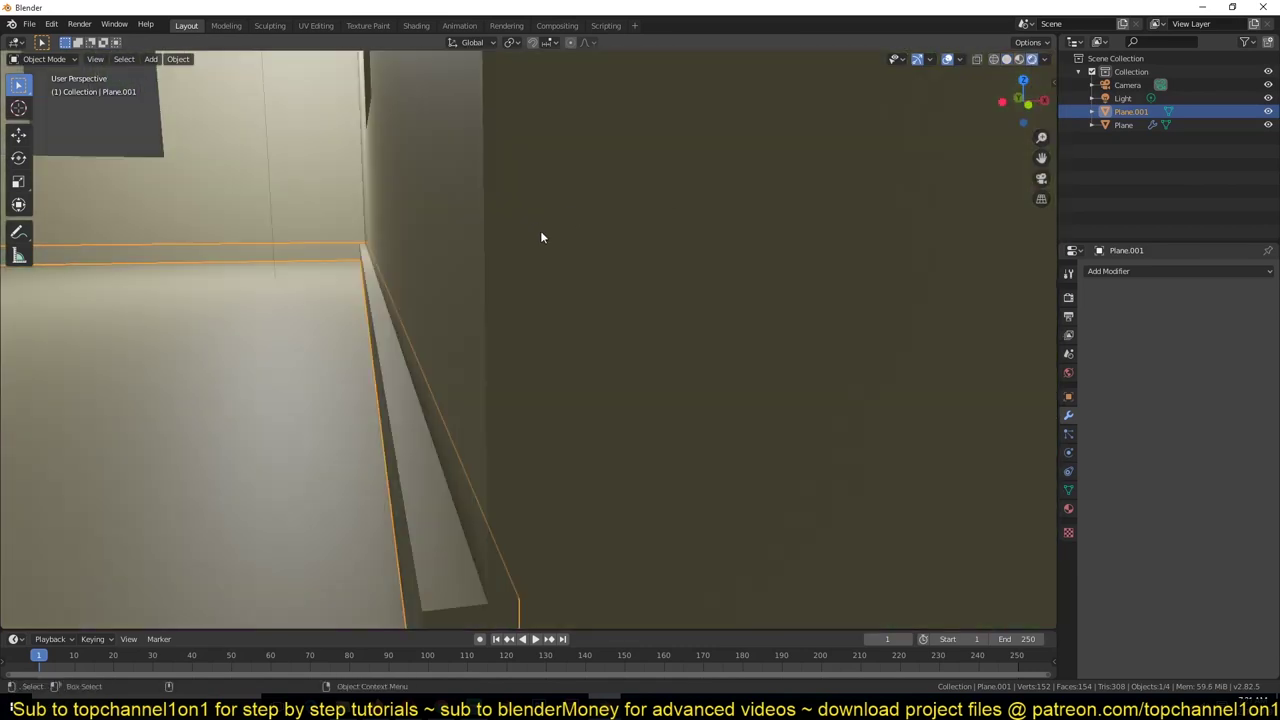
pyautogui.keyDown('shift'); pyautogui.moveTo(540, 231); pyautogui.dragTo(619, 229, button='middle'); pyautogui.keyUp('shift')
pyautogui.hotkey('alt', 'a')
pyautogui.hotkey('ctrl', 'z')
pyautogui.click(1007, 62)
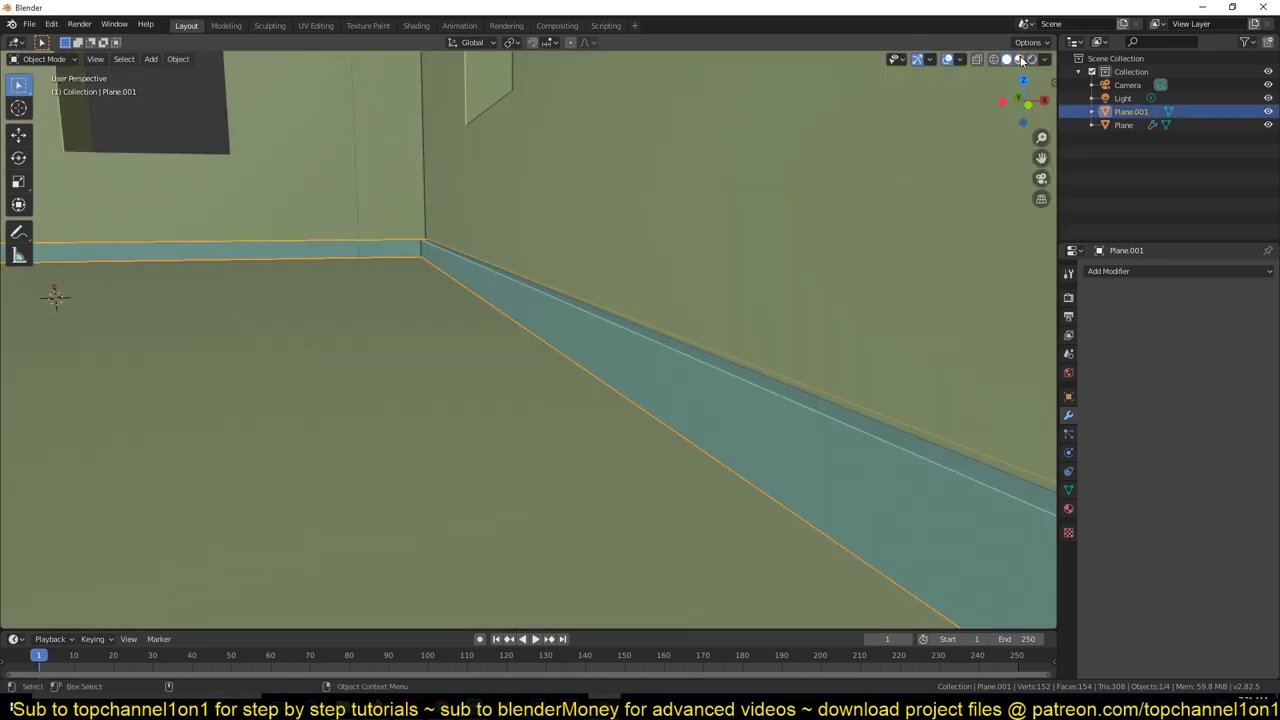
pyautogui.click(1019, 61)
# - Make the baseboard's material a single-user copy with a dark yellow Base Color and a Roughness of 0.125
pyautogui.click(1068, 509)
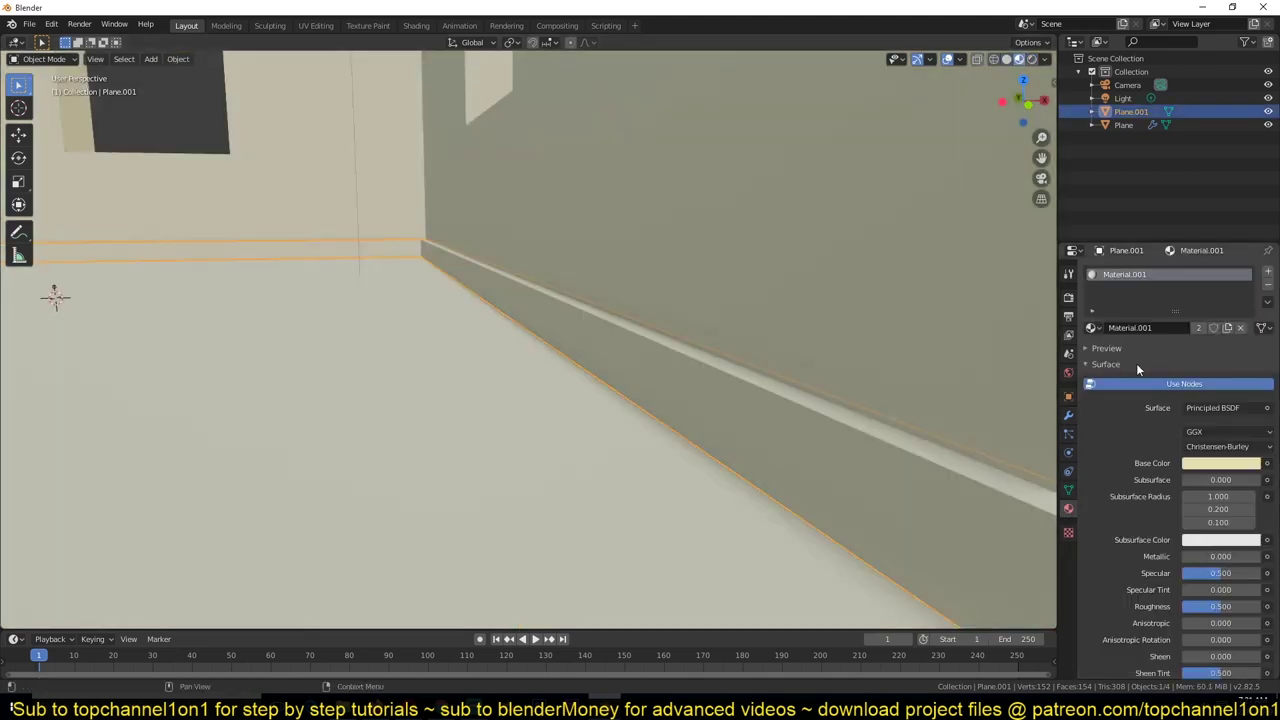
pyautogui.click(1199, 327)
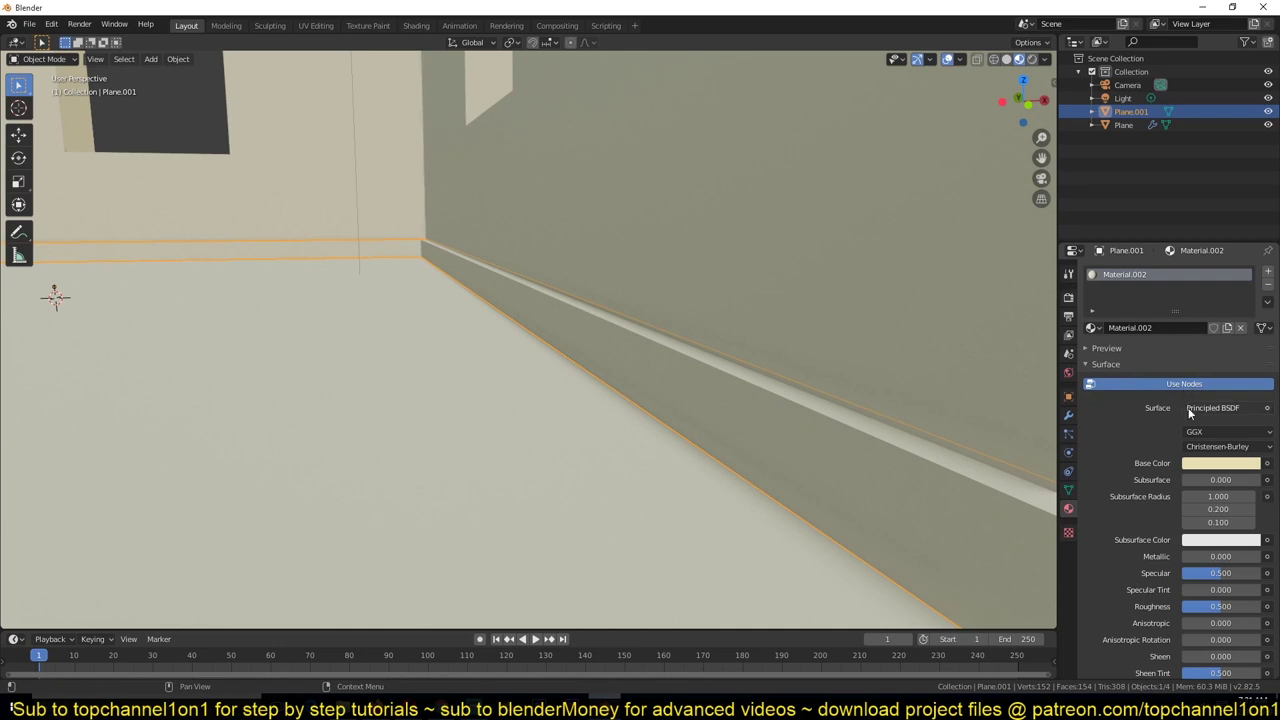
pyautogui.click(1222, 463)
pyautogui.moveTo(1221, 431); pyautogui.dragTo(1190, 431)
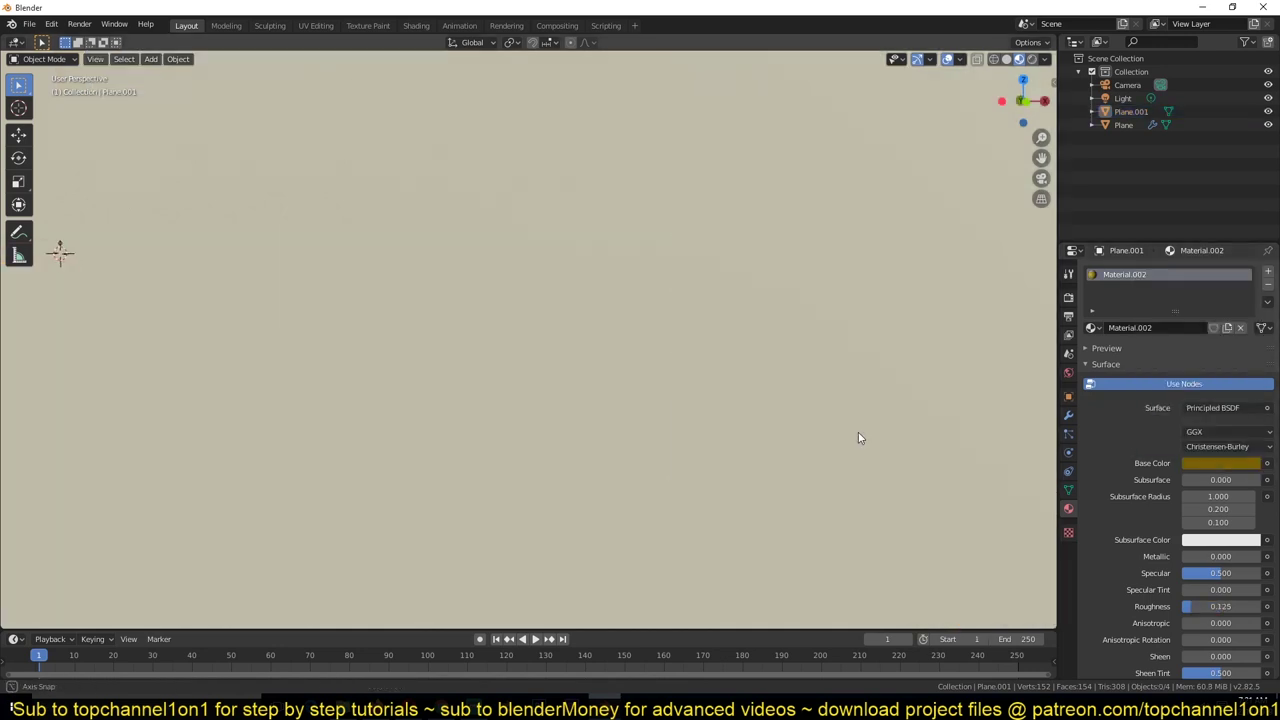
# - Set the baseboard material's Base Color to orange with hue 0.091, saturation 0.714 and value 0.873
pyautogui.moveTo(858, 432); pyautogui.dragTo(708, 432, button='middle')
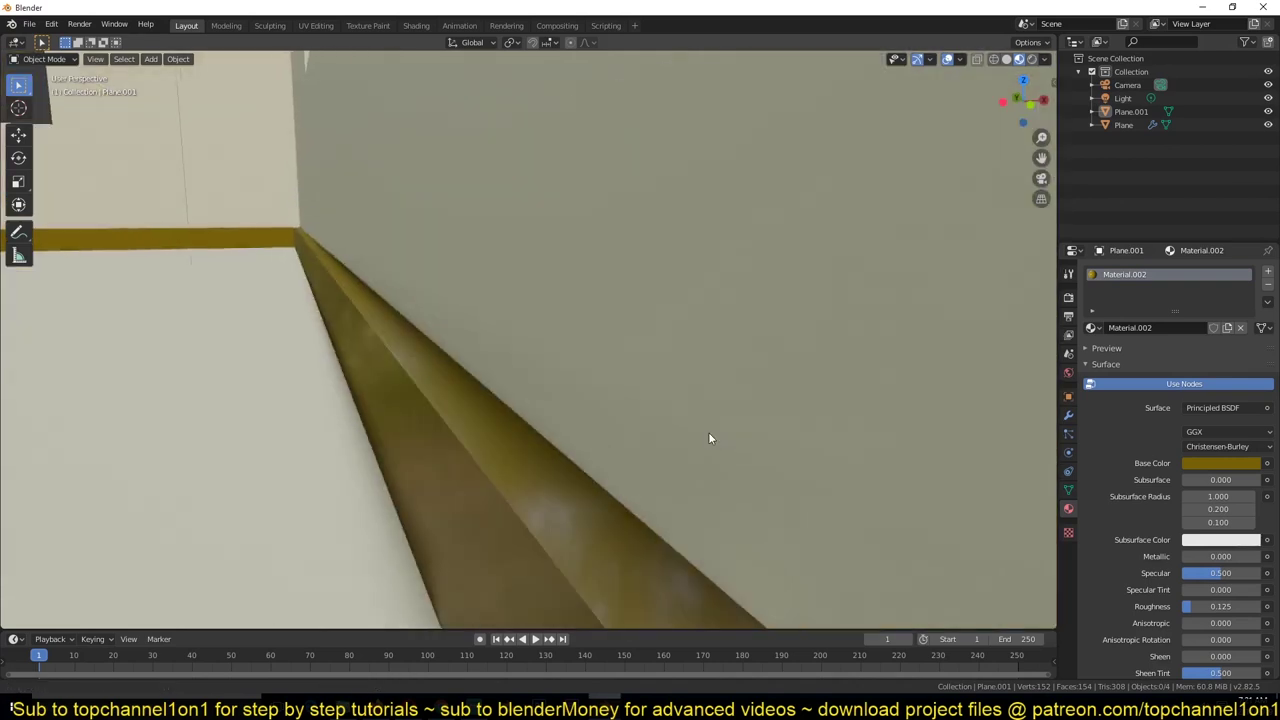
pyautogui.click(1220, 463)
pyautogui.click(1250, 292)
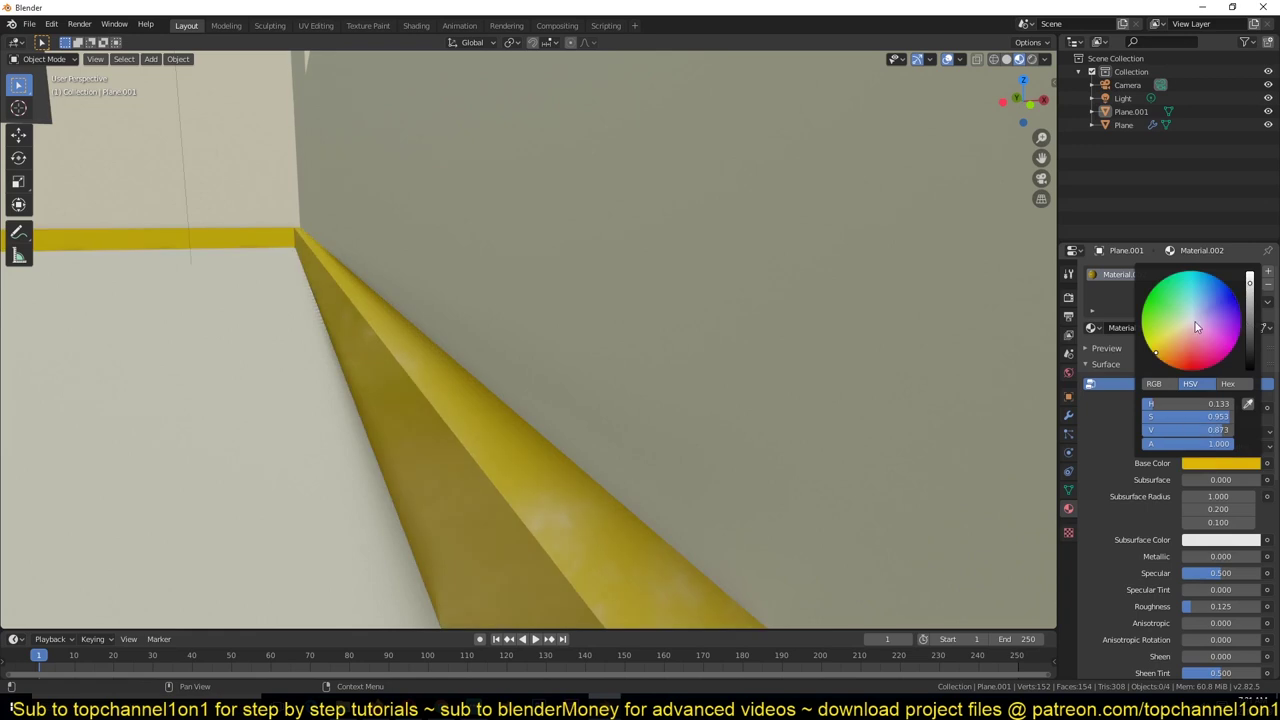
pyautogui.click(1194, 322)
pyautogui.click(1171, 350)
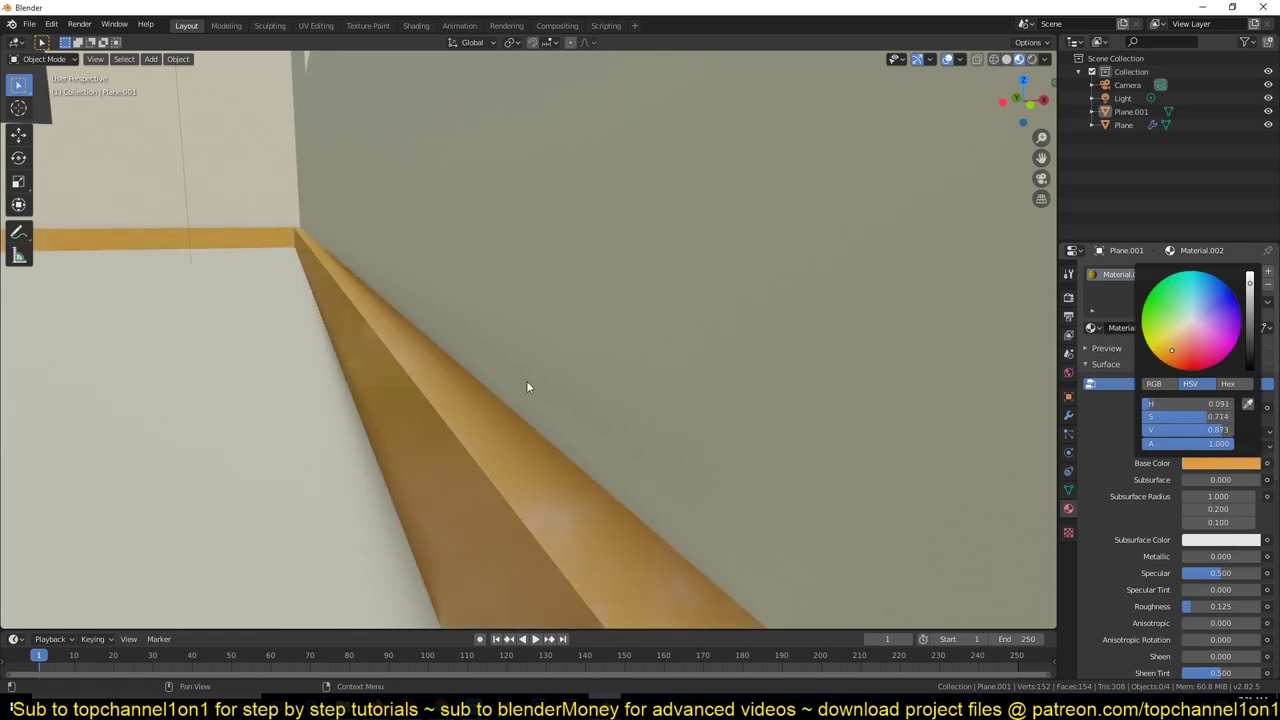
# - Bevel the baseboard's upper front edge loop with an offset of about 0.0158 m
pyautogui.keyDown('shift'); pyautogui.moveTo(501, 361); pyautogui.dragTo(503, 353, button='middle'); pyautogui.keyUp('shift')
pyautogui.press('Tab')
pyautogui.press('2')
pyautogui.keyDown('alt'); pyautogui.click(379, 286); pyautogui.keyUp('alt')
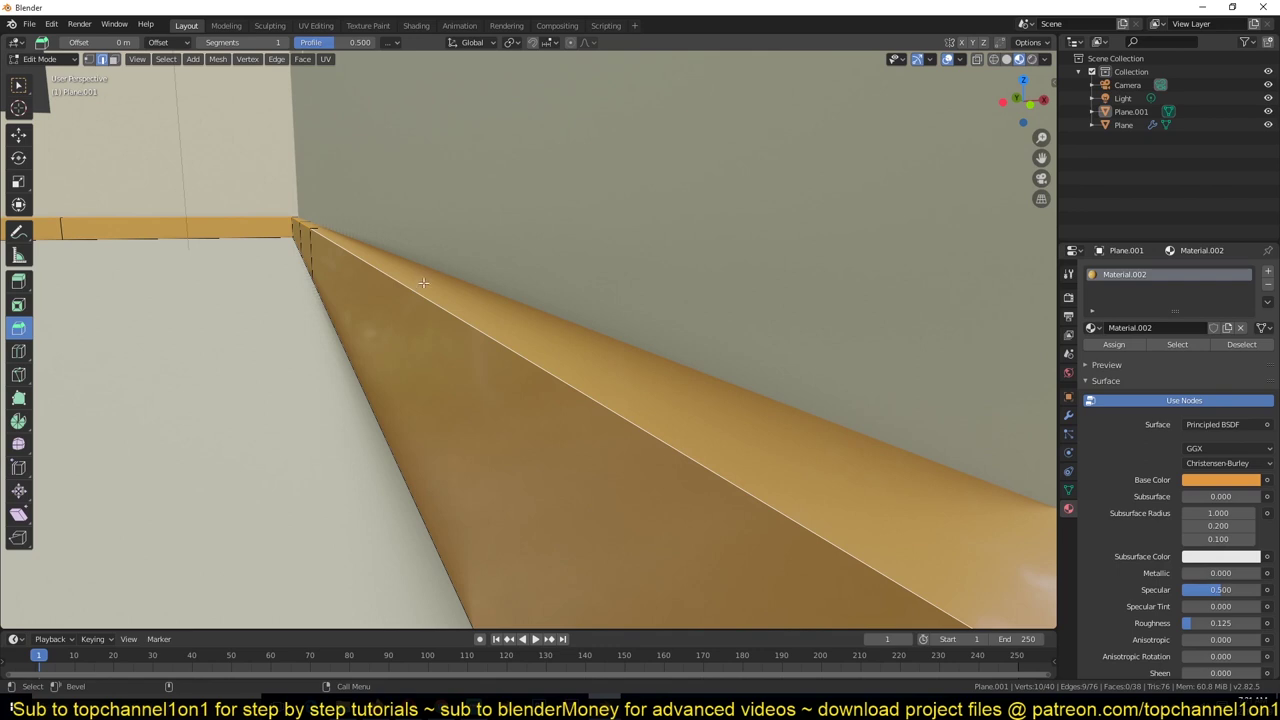
pyautogui.moveTo(423, 283); pyautogui.dragTo(426, 287)
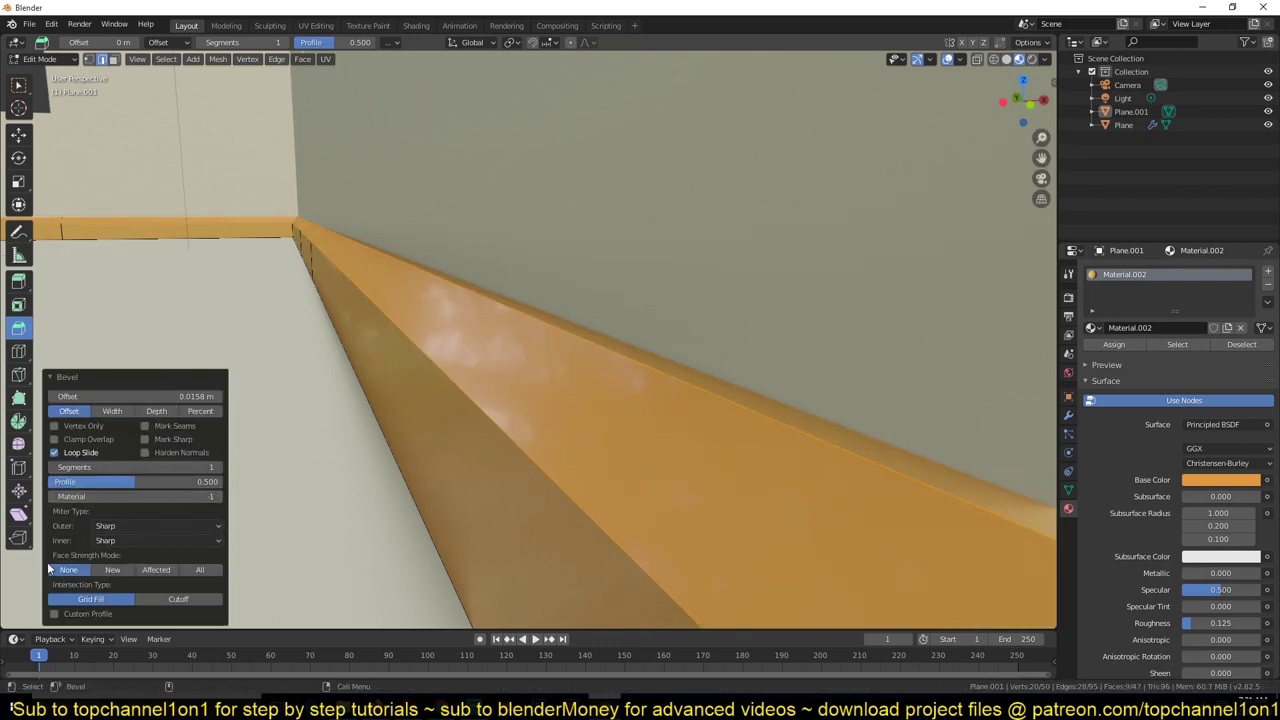
# - Enable the bevel's custom profile and shape the Default preset into an S-curve with points near (0.398, 0.780) and (0.508, 0.348)
pyautogui.click(55, 614)
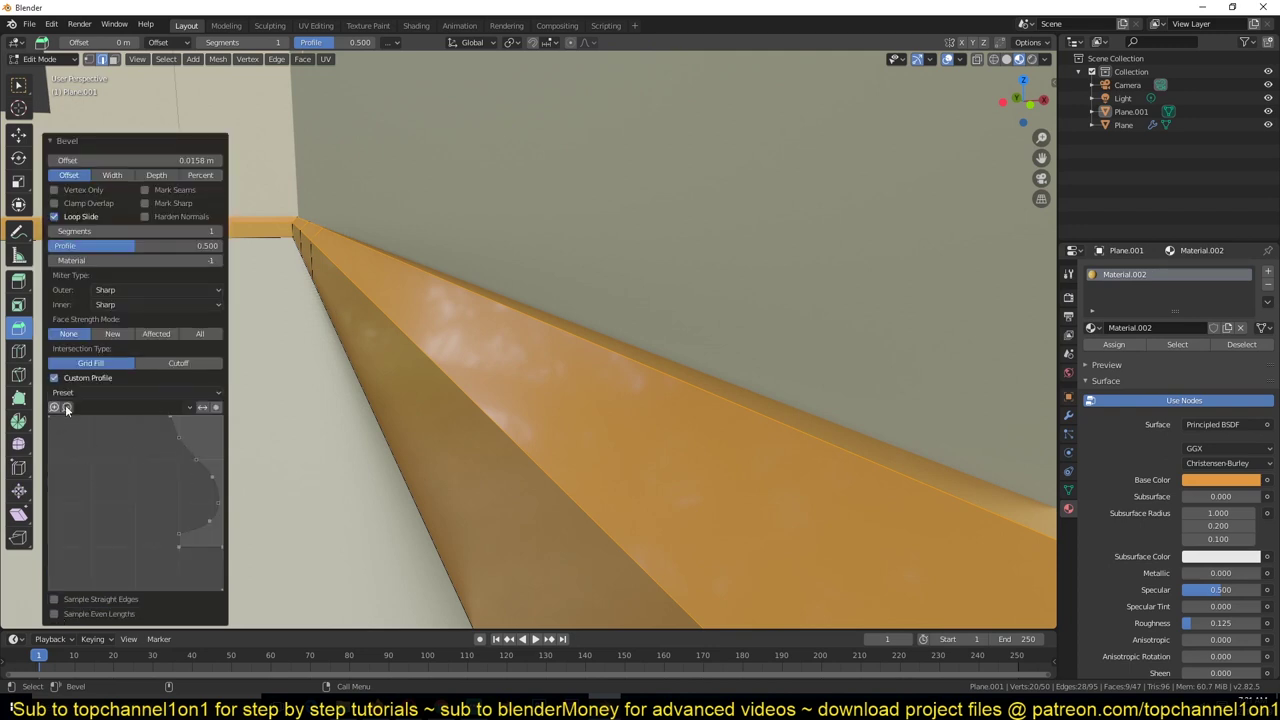
pyautogui.click(100, 393)
pyautogui.click(103, 419)
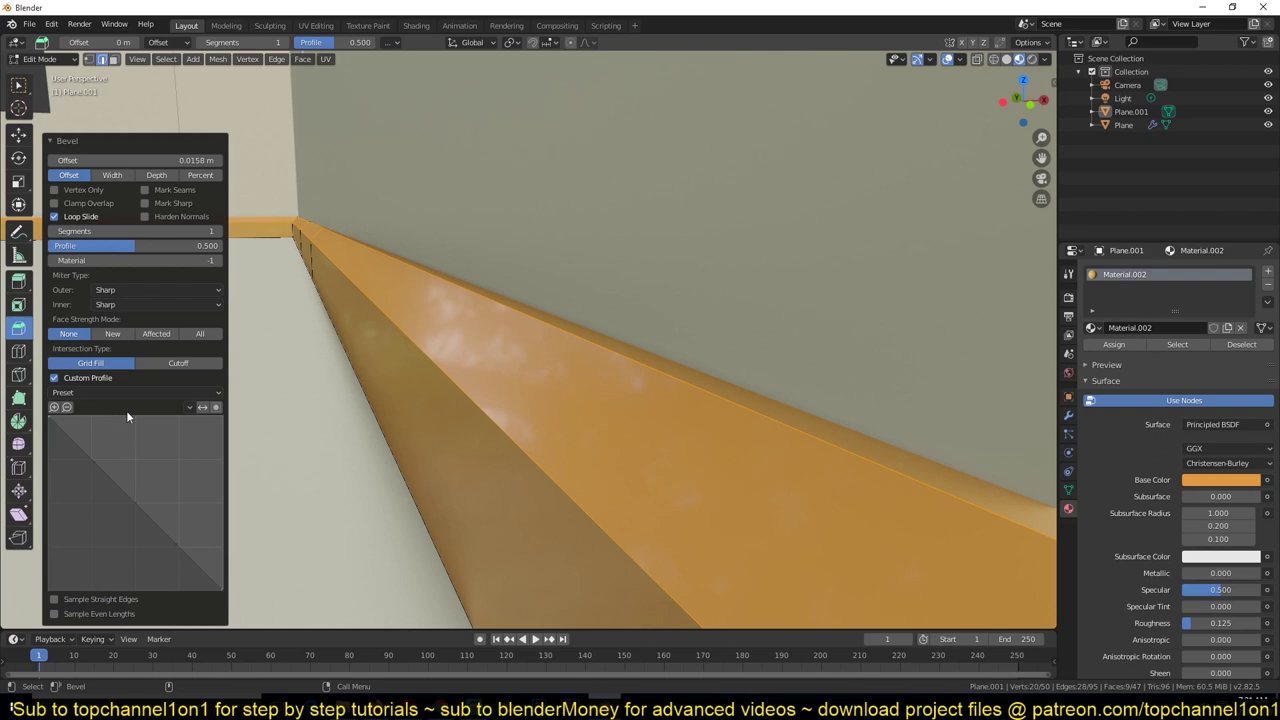
pyautogui.moveTo(92, 473); pyautogui.dragTo(118, 438)
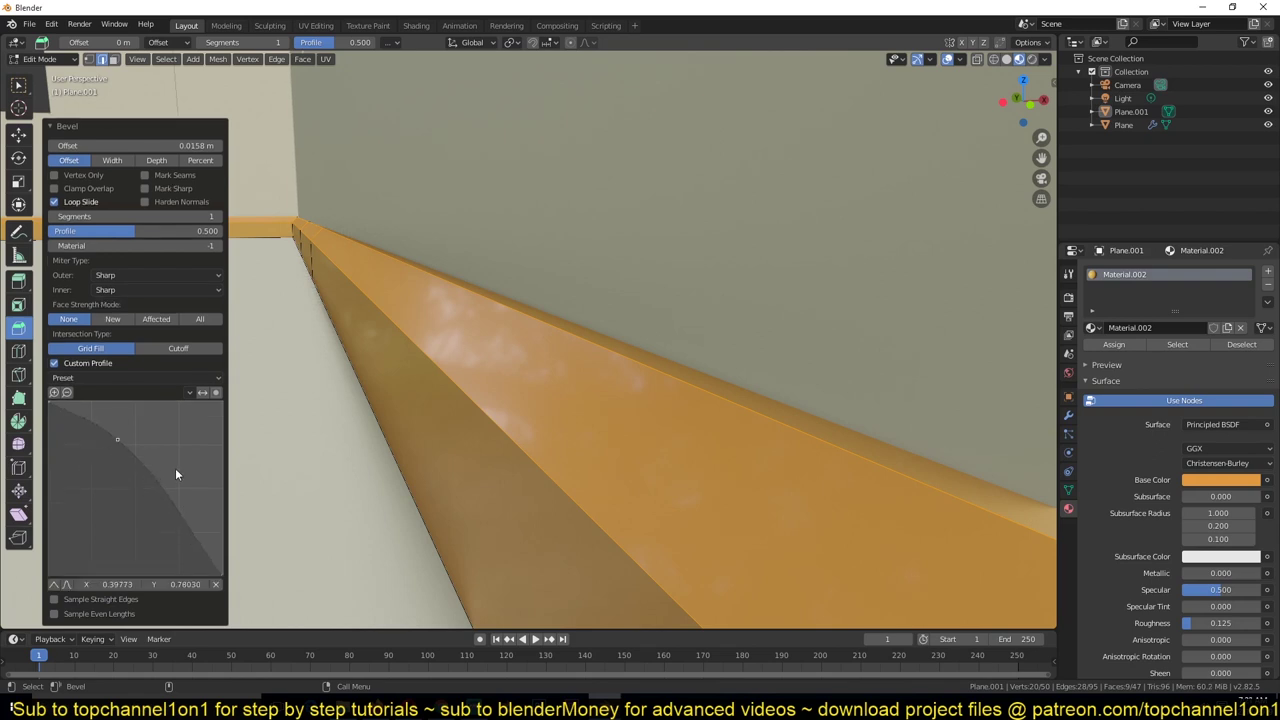
pyautogui.moveTo(166, 492); pyautogui.dragTo(137, 514)
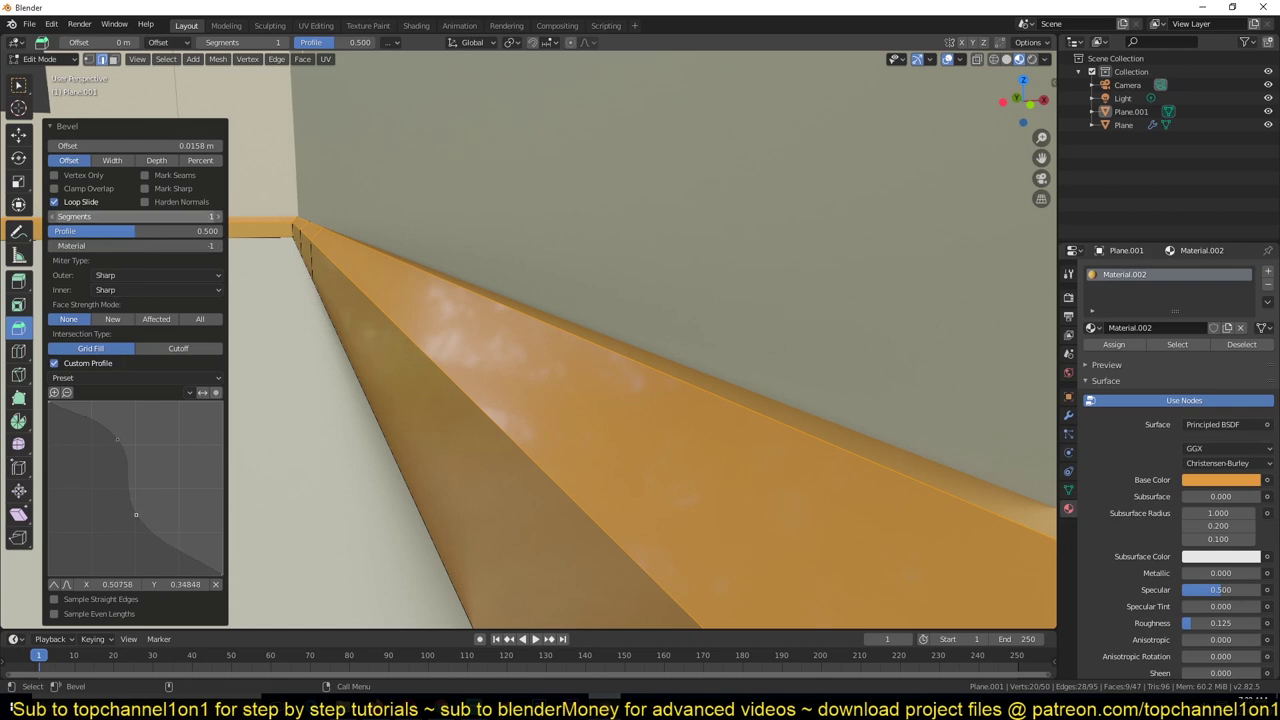
# - Set the bevel to 18 segments and examine the baseboard's end profile in front wireframe view
pyautogui.moveTo(137, 216); pyautogui.dragTo(212, 216)
pyautogui.moveTo(320, 216); pyautogui.dragTo(319, 217, button='middle')
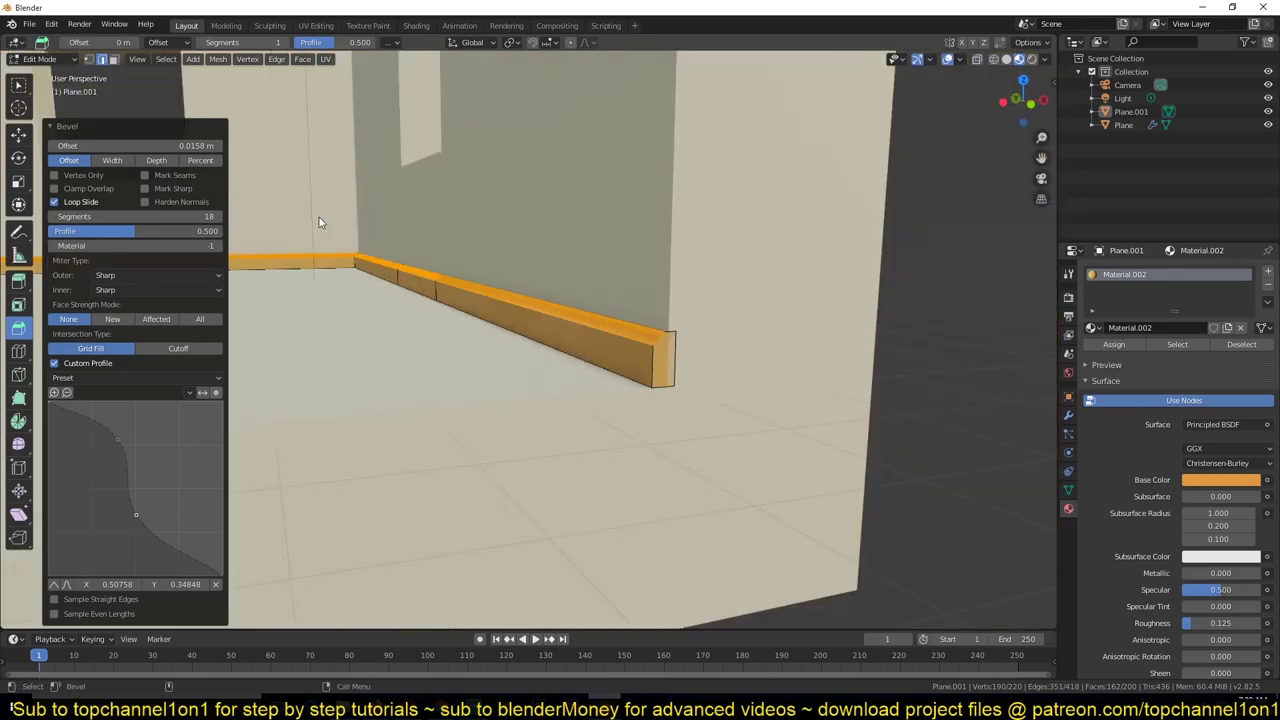
pyautogui.press('KP_1')
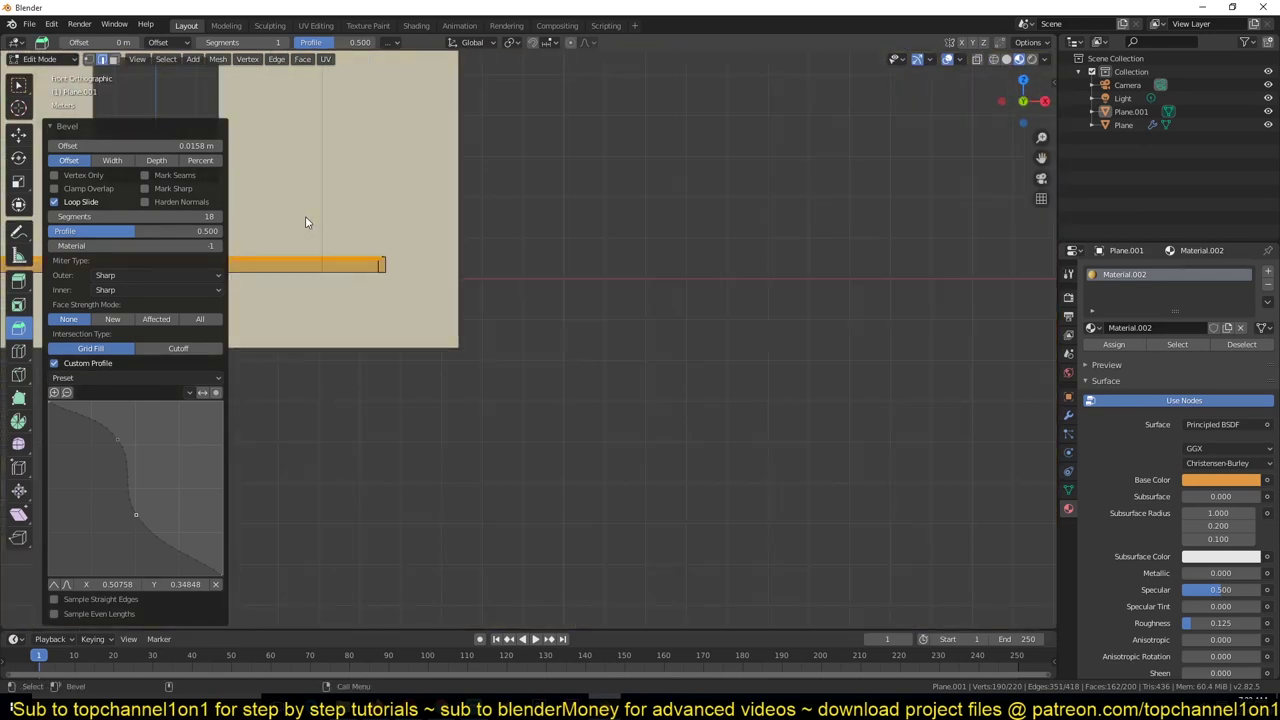
pyautogui.hotkey('shift', 'z')
pyautogui.keyDown('shift'); pyautogui.moveTo(306, 220); pyautogui.dragTo(770, 456, button='middle'); pyautogui.keyUp('shift')
pyautogui.scroll(8, 376, 254)
pyautogui.scroll(7, 770, 456)
pyautogui.keyDown('shift'); pyautogui.moveTo(768, 551); pyautogui.dragTo(453, 245, button='middle'); pyautogui.keyUp('shift')
pyautogui.scroll(3, 597, 383)
# - Toggle the bevel's custom profile off and on to compare, and apply the Cornice Moulding preset
pyautogui.click(164, 364)
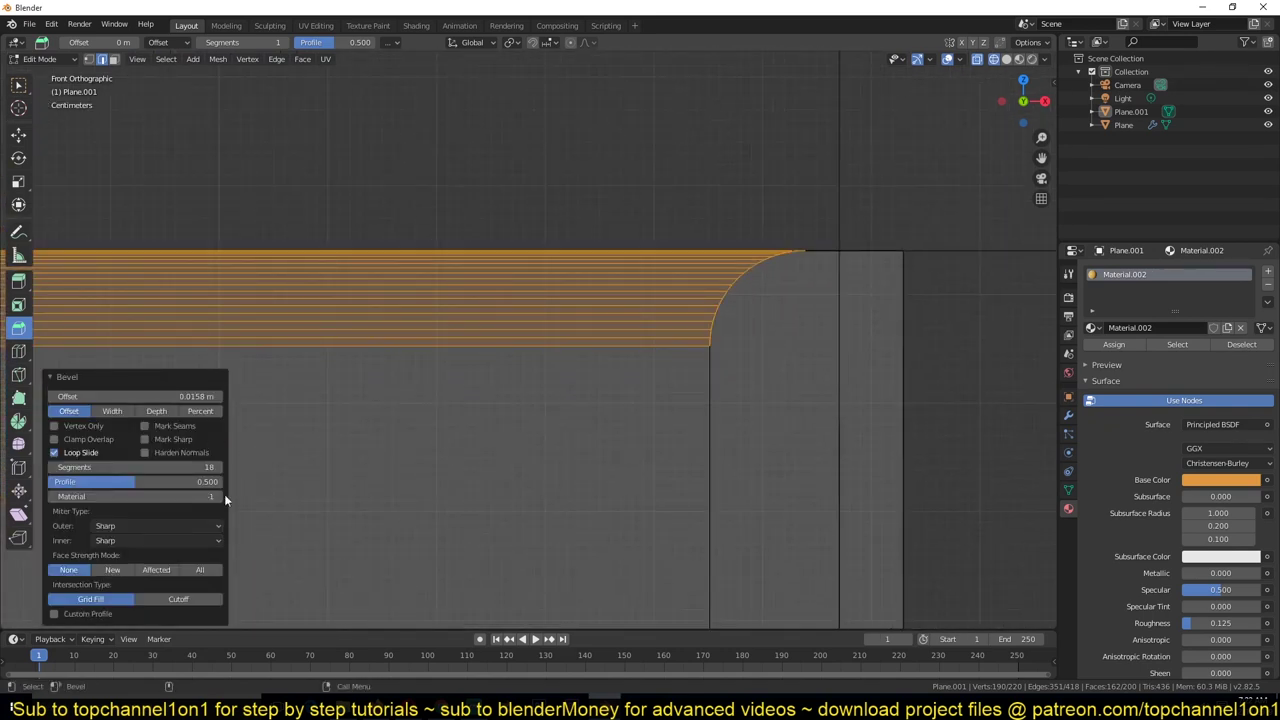
pyautogui.click(55, 613)
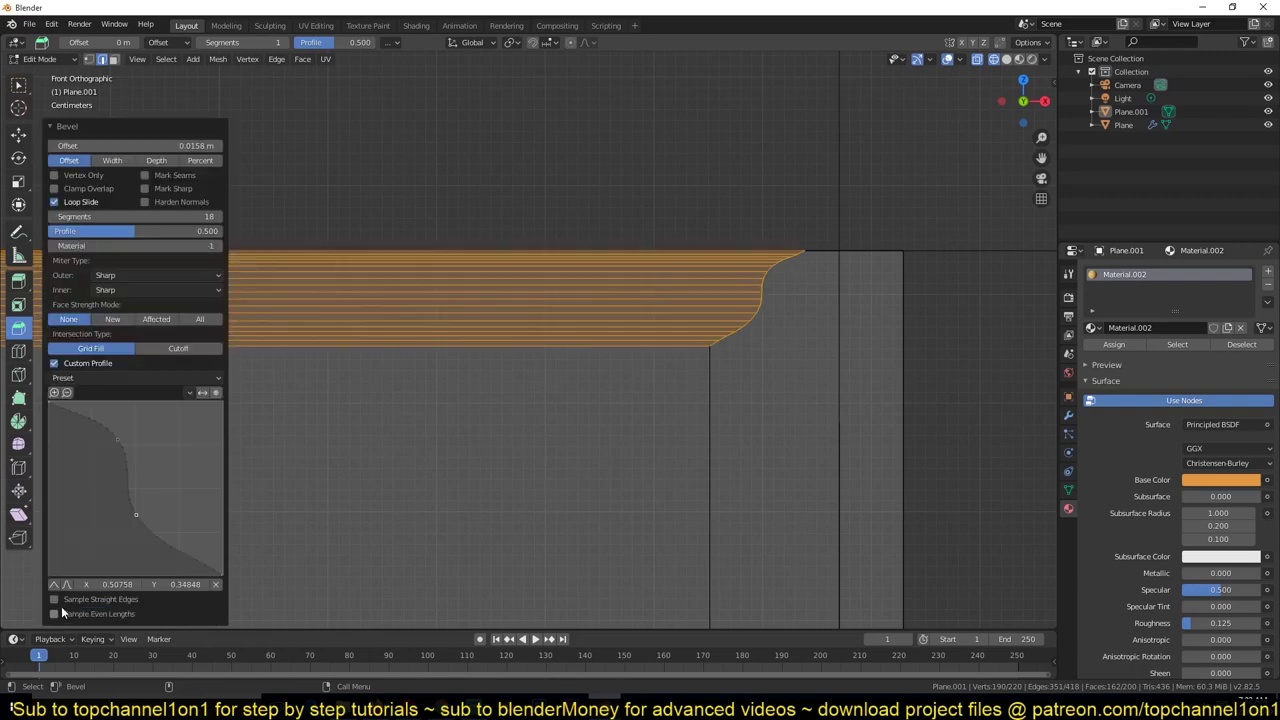
pyautogui.click(182, 374)
pyautogui.click(124, 380)
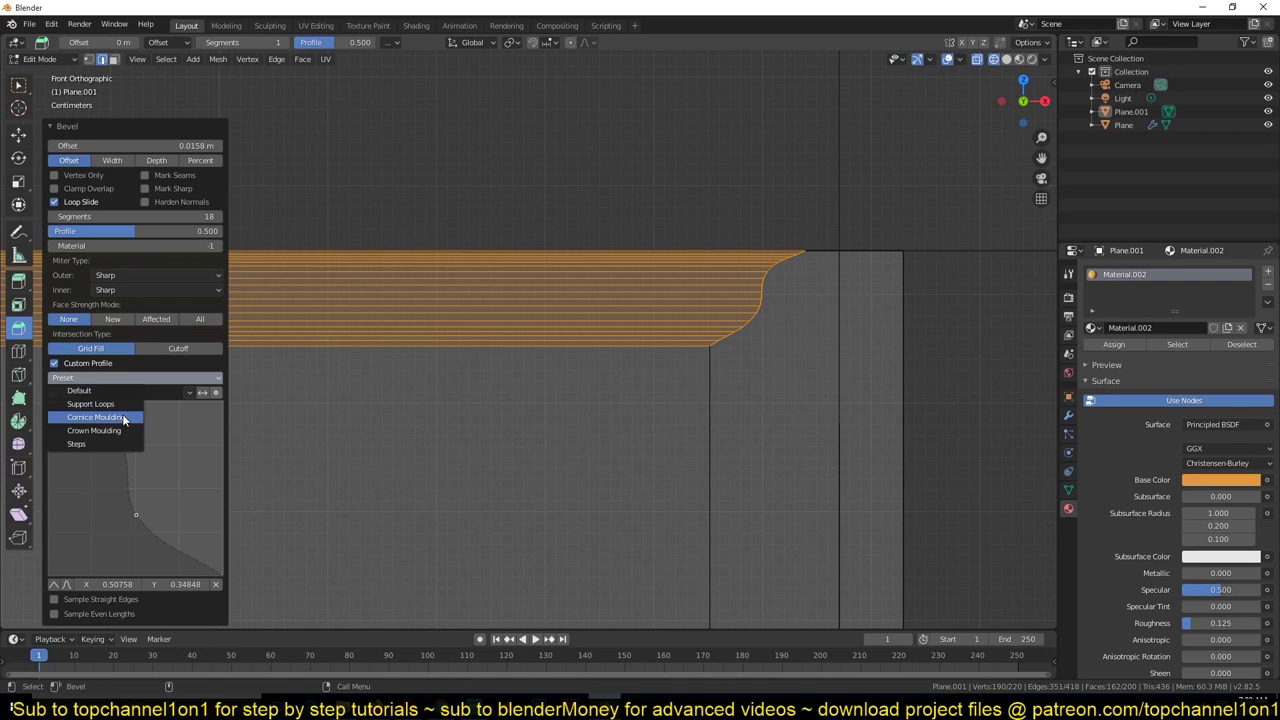
pyautogui.click(124, 418)
pyautogui.scroll(2, 681, 317)
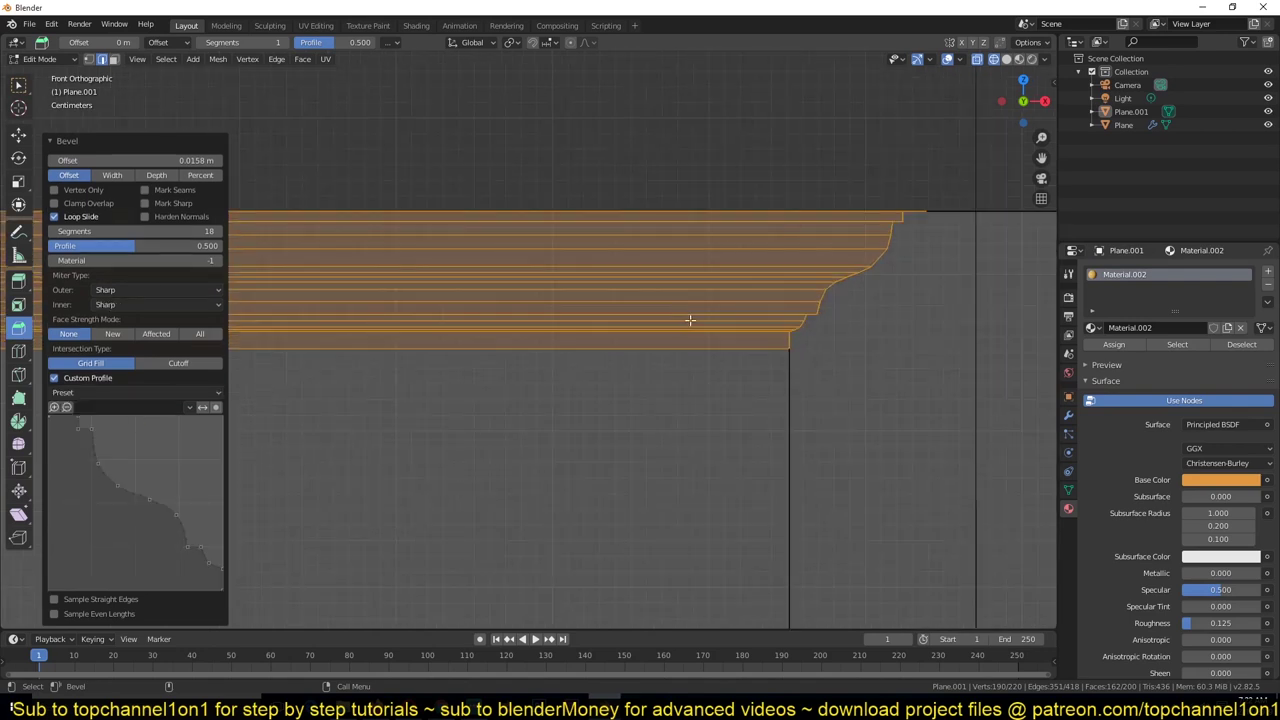
# - Set the baseboard bevel to 12 segments with an offset of about 0.0149 m in solid view and leave Edit Mode
pyautogui.moveTo(690, 320)
pyautogui.mouseDown(button='middle')
pyautogui.moveTo(737, 366)
pyautogui.moveTo(737, 338)
pyautogui.mouseUp(button='middle')
pyautogui.press('z')
pyautogui.click(763, 343)
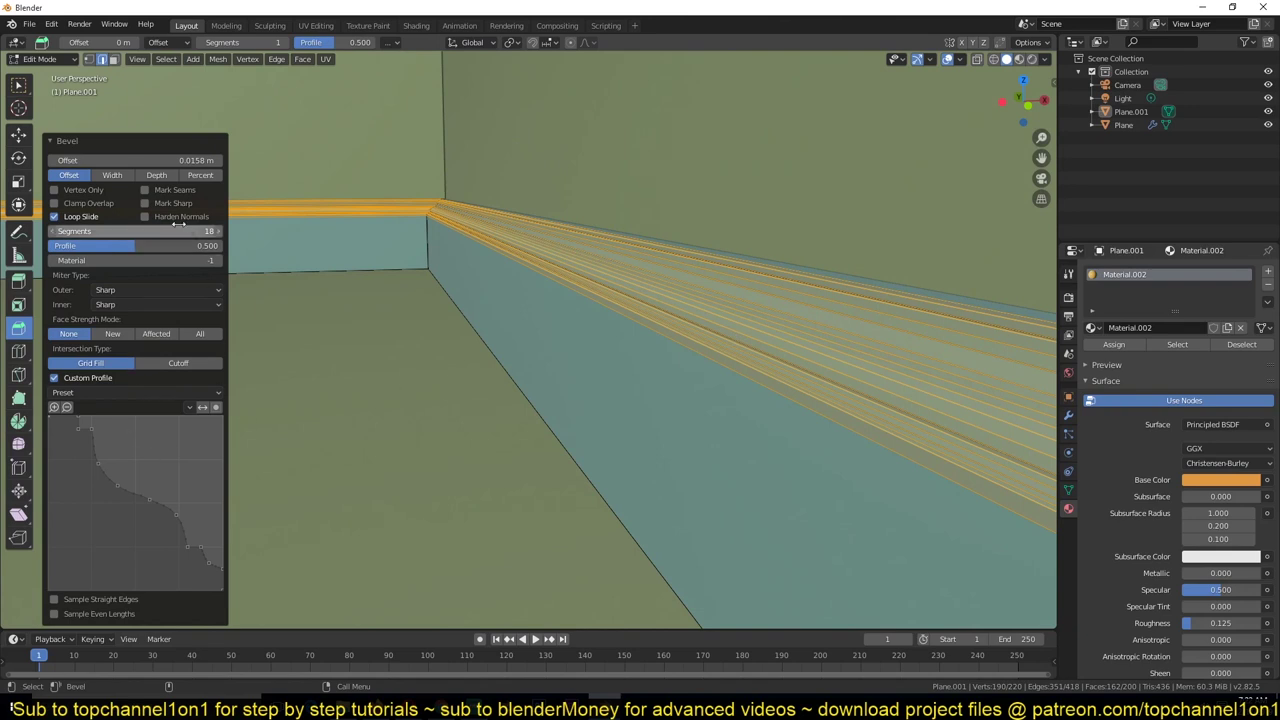
pyautogui.moveTo(156, 232); pyautogui.dragTo(130, 232)
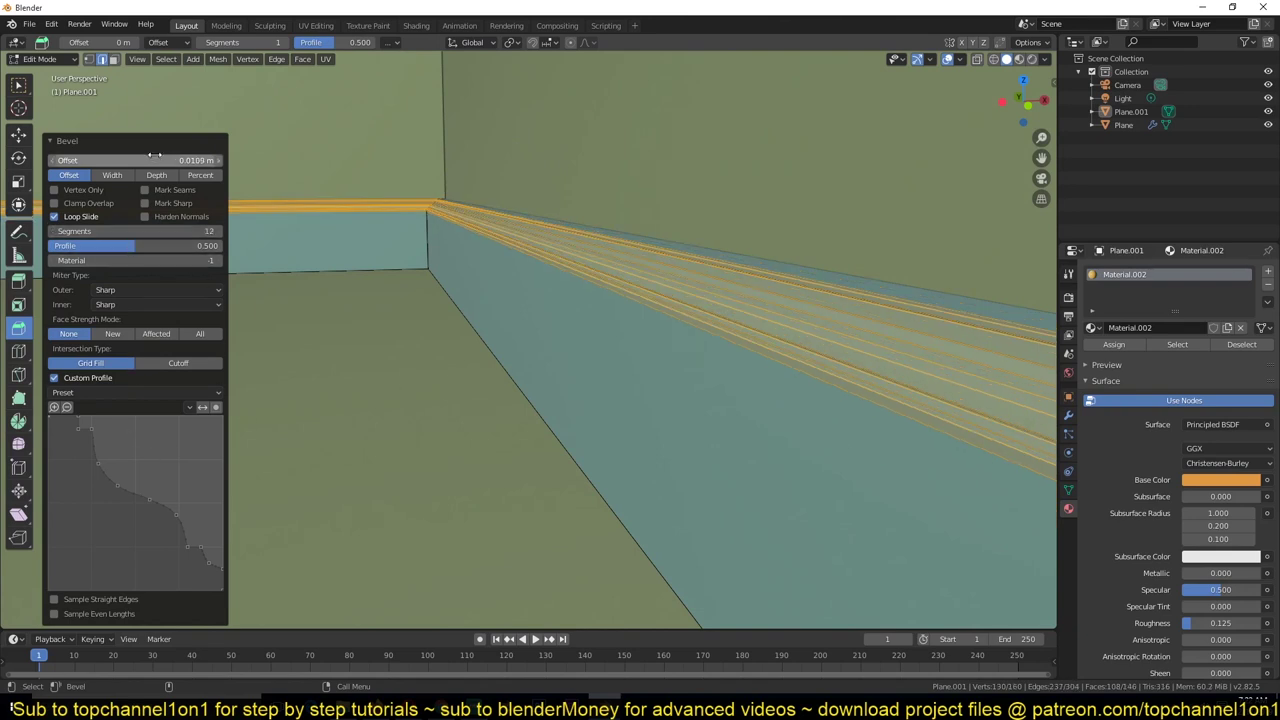
pyautogui.moveTo(156, 159); pyautogui.dragTo(190, 160)
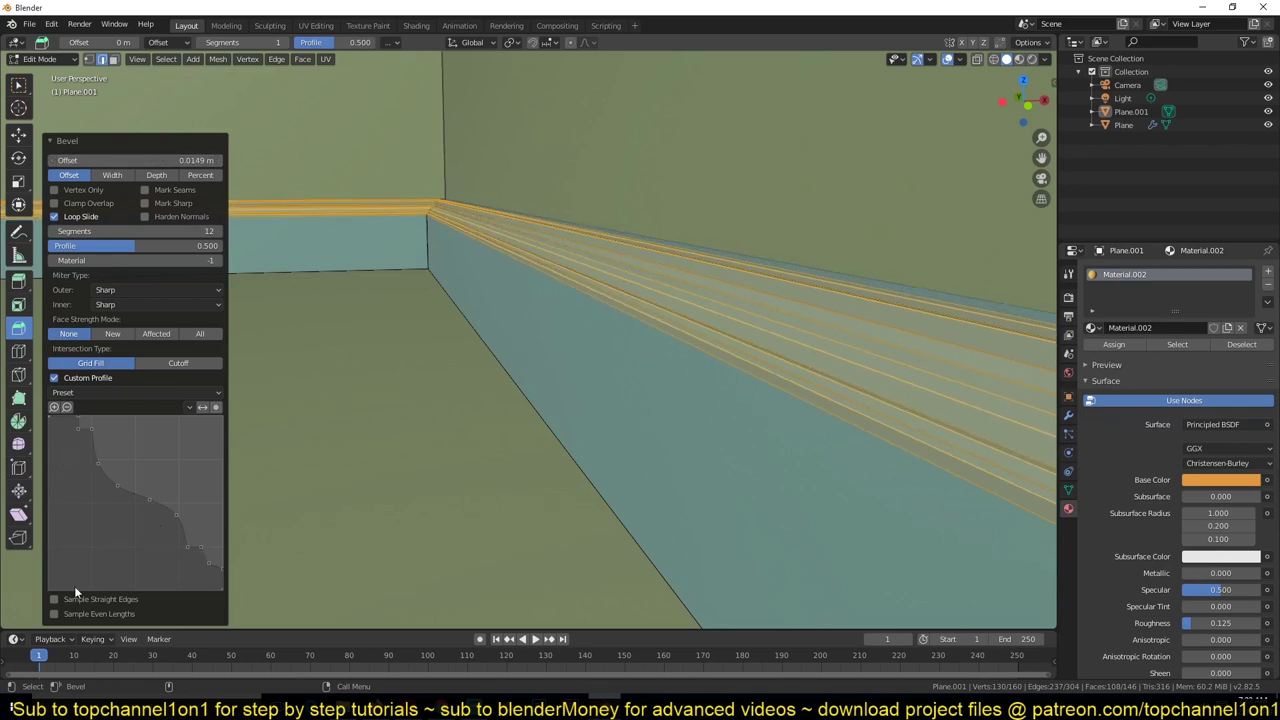
pyautogui.press('Tab')
# - Shade the baseboard smooth and enable Auto Smooth in its normals settings
pyautogui.moveTo(156, 426); pyautogui.dragTo(483, 396, button='middle')
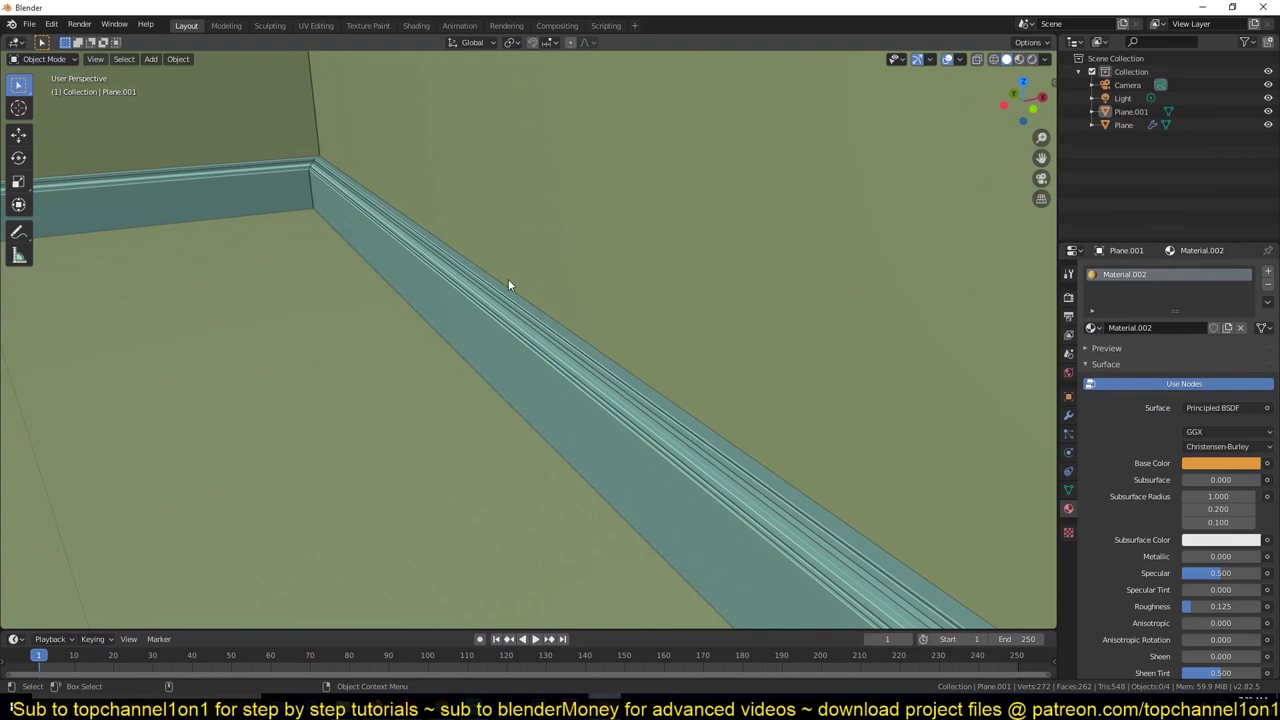
pyautogui.moveTo(508, 285); pyautogui.dragTo(497, 247, button='middle')
pyautogui.scroll(-10, 446, 229)
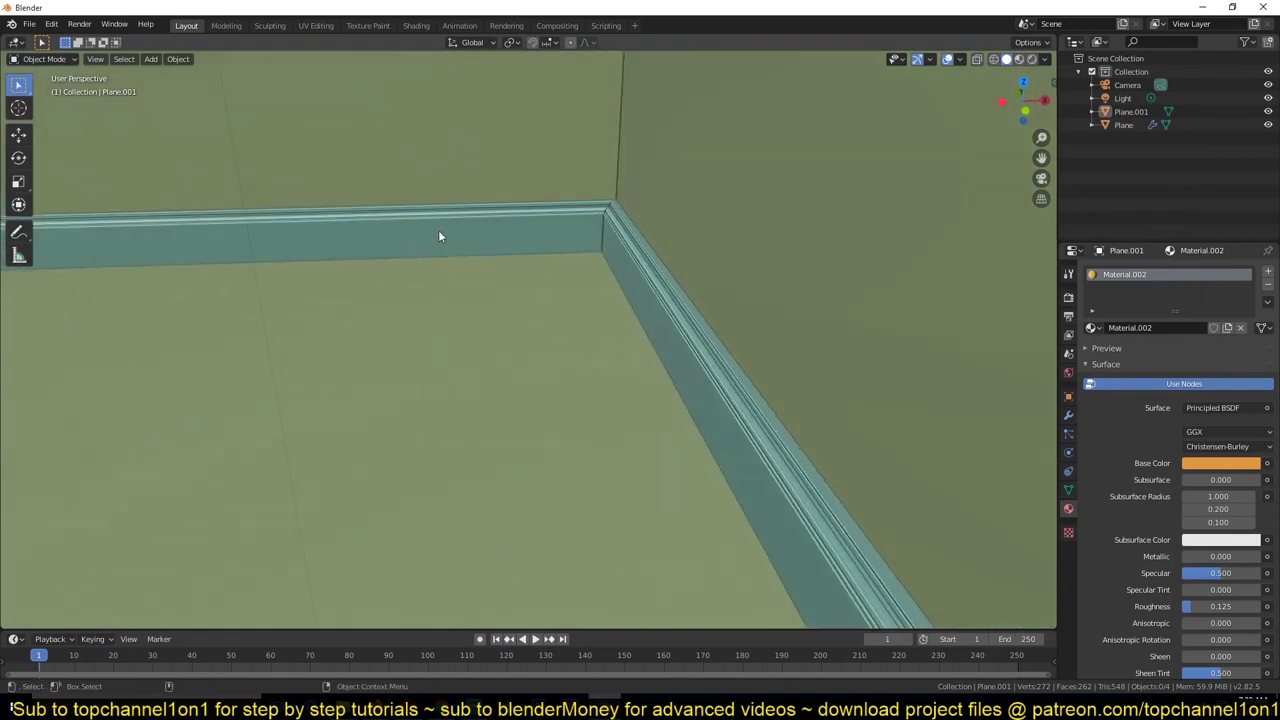
pyautogui.scroll(8, 643, 323)
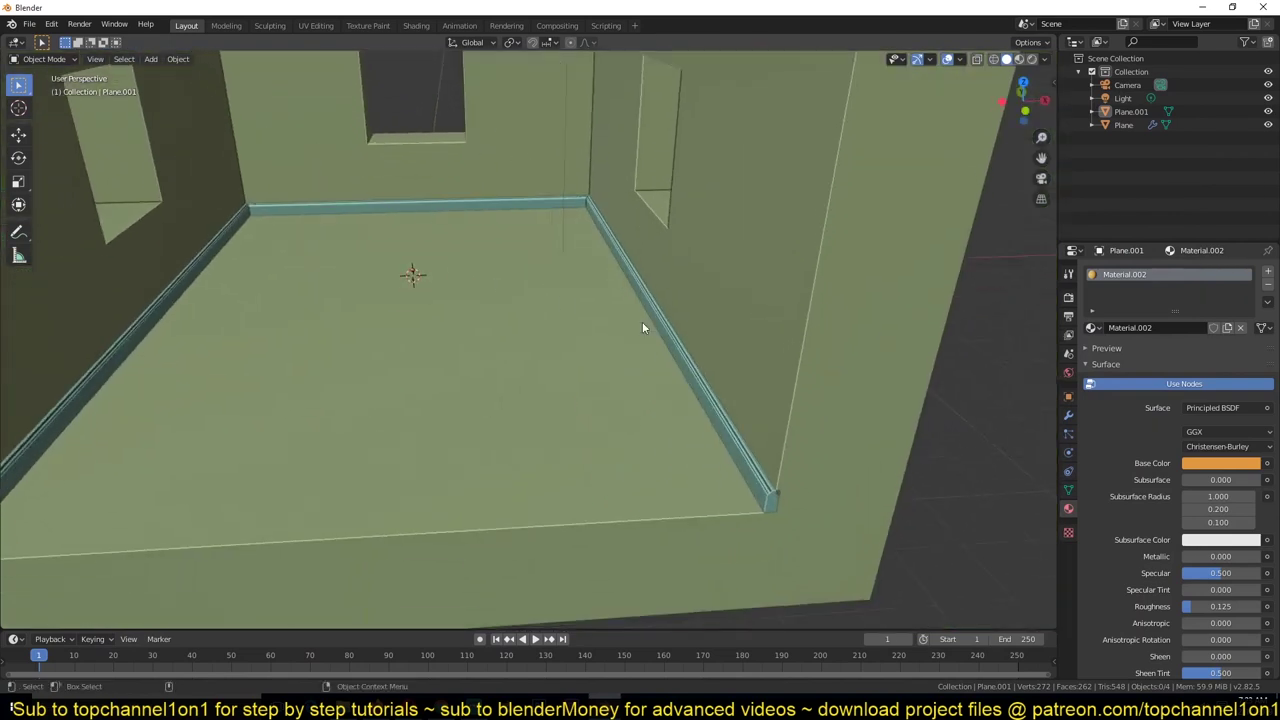
pyautogui.scroll(5, 633, 404)
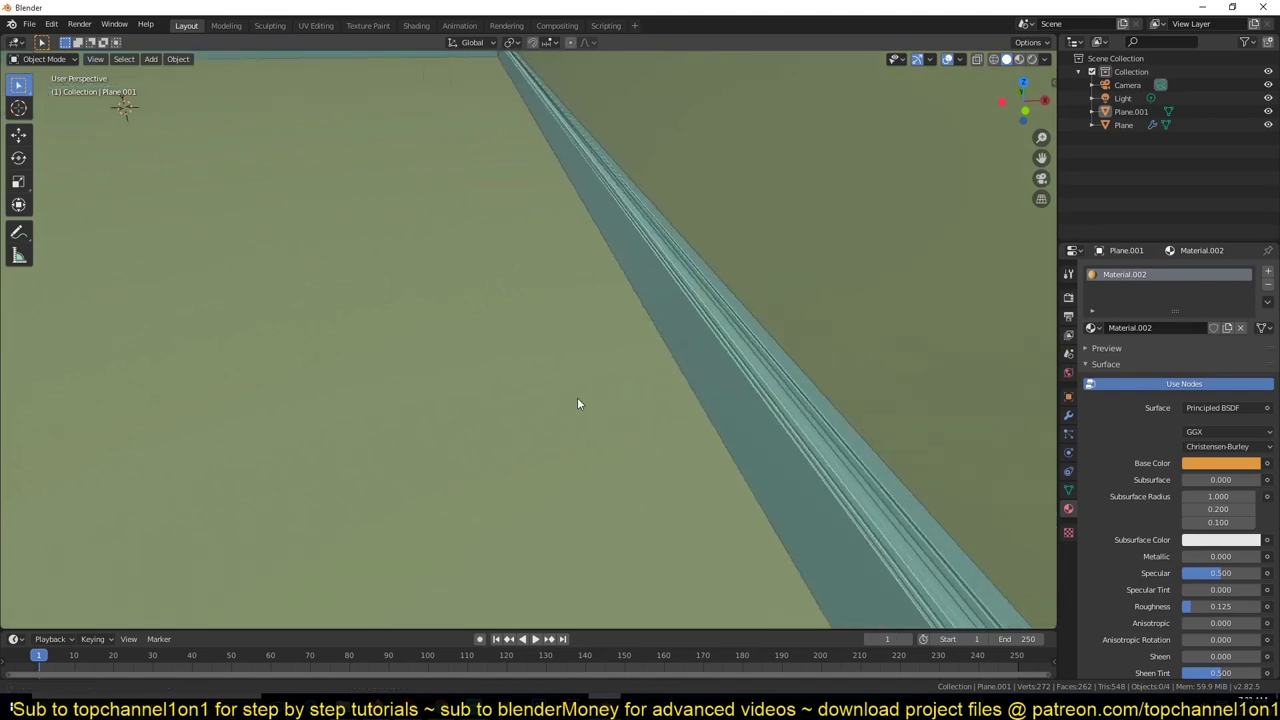
pyautogui.click(720, 337)
pyautogui.rightClick(720, 337)
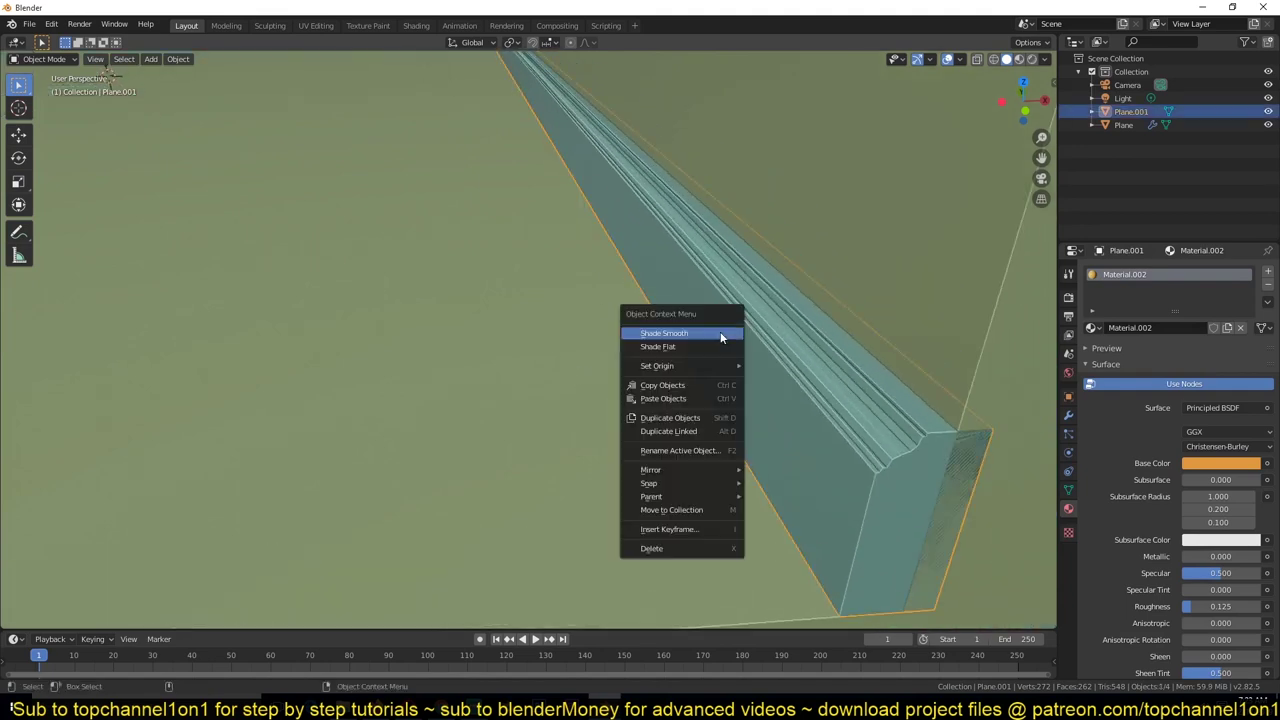
pyautogui.click(720, 337)
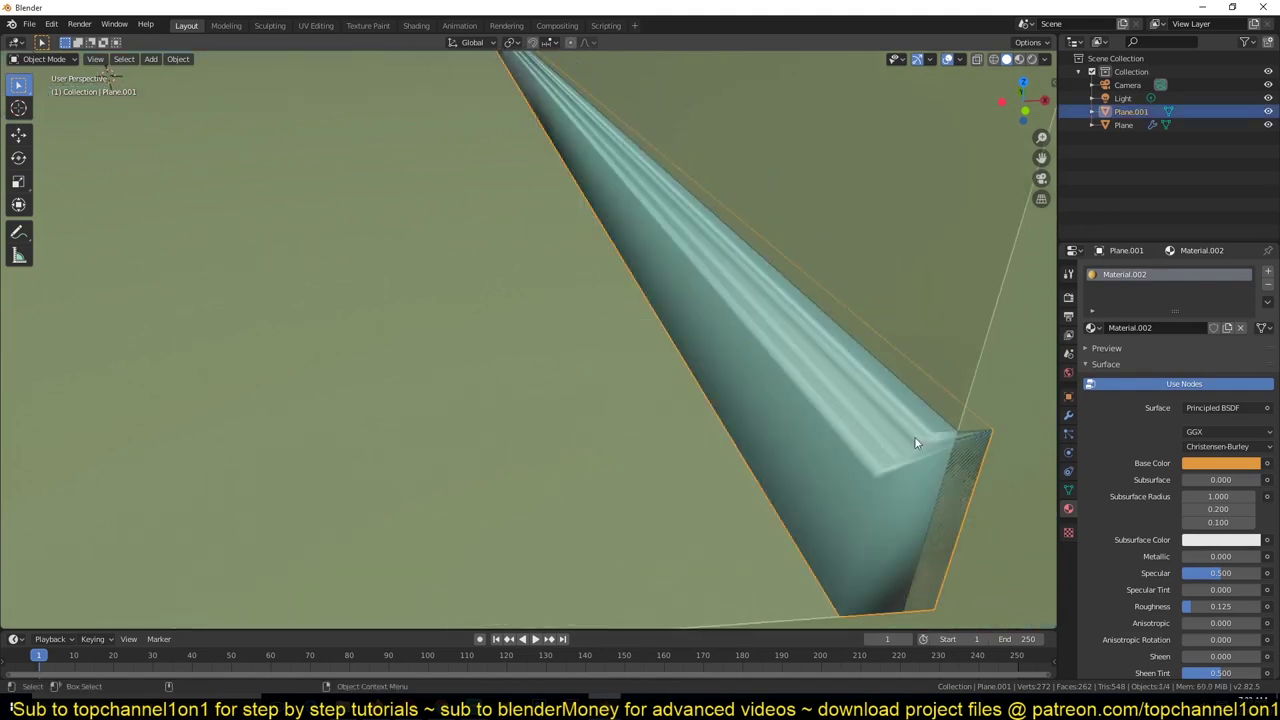
pyautogui.click(1068, 487)
pyautogui.click(1089, 500)
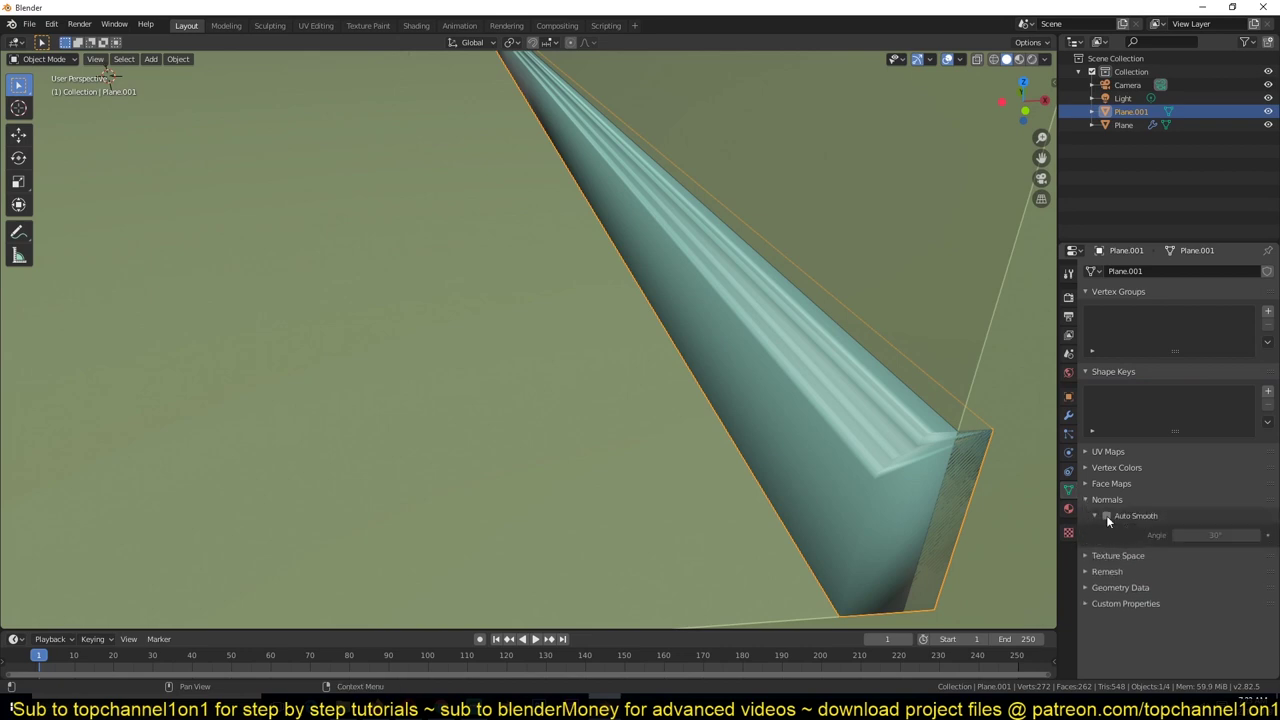
pyautogui.click(1107, 517)
pyautogui.hotkey('alt', 'a')
# - Set the baseboard's Auto Smooth angle to 45°
pyautogui.scroll(4, 858, 405)
pyautogui.scroll(-5, 856, 402)
pyautogui.keyDown('shift'); pyautogui.moveTo(856, 402); pyautogui.dragTo(831, 432, button='middle'); pyautogui.keyUp('shift')
pyautogui.scroll(1, 855, 462)
pyautogui.scroll(-1, 854, 460)
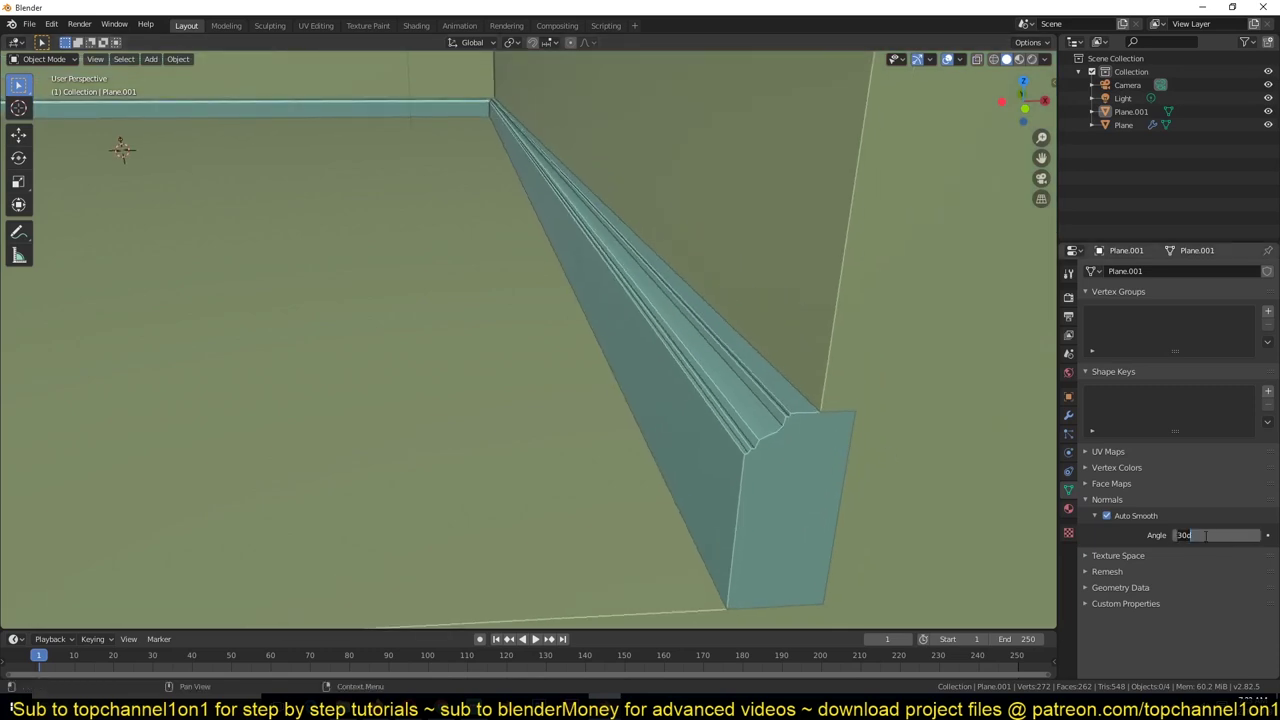
pyautogui.press('Return')
pyautogui.scroll(2, 700, 487)
pyautogui.scroll(-2, 697, 455)
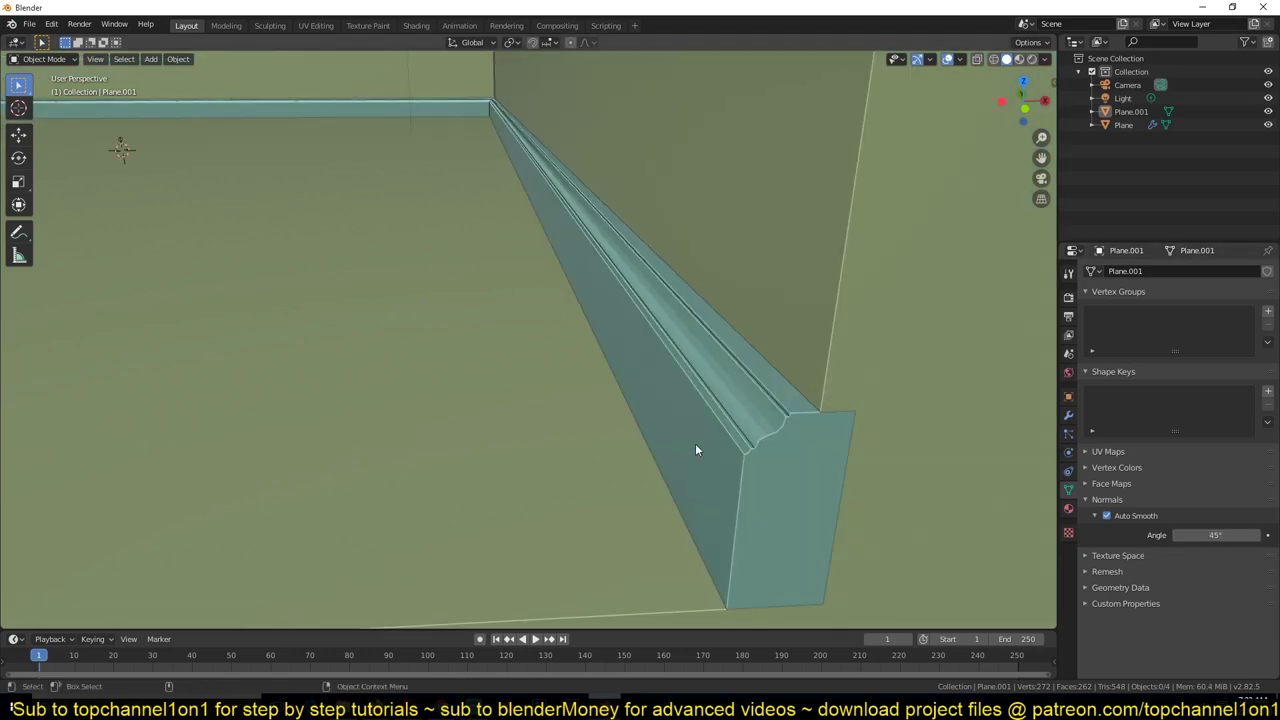
# - Switch to Material Preview shading and examine the baseboard moulding up close and across the room
pyautogui.click(1020, 59)
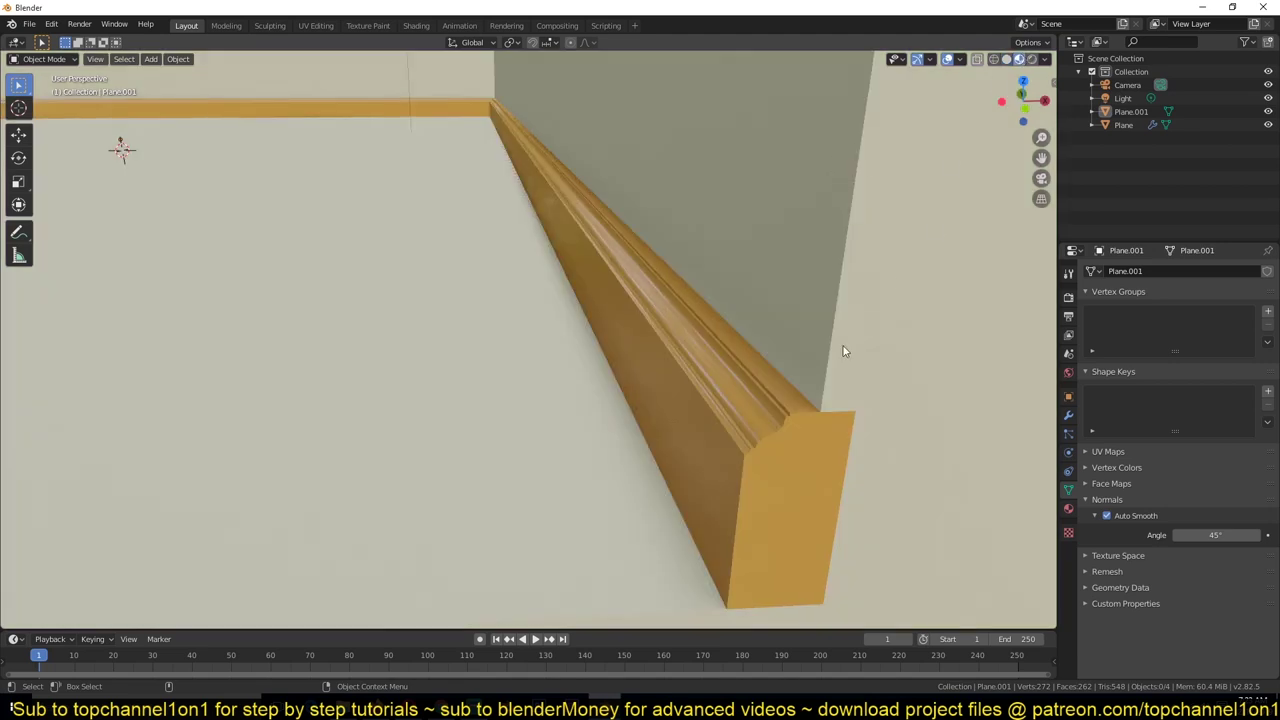
pyautogui.scroll(4, 783, 179)
pyautogui.scroll(-4, 776, 200)
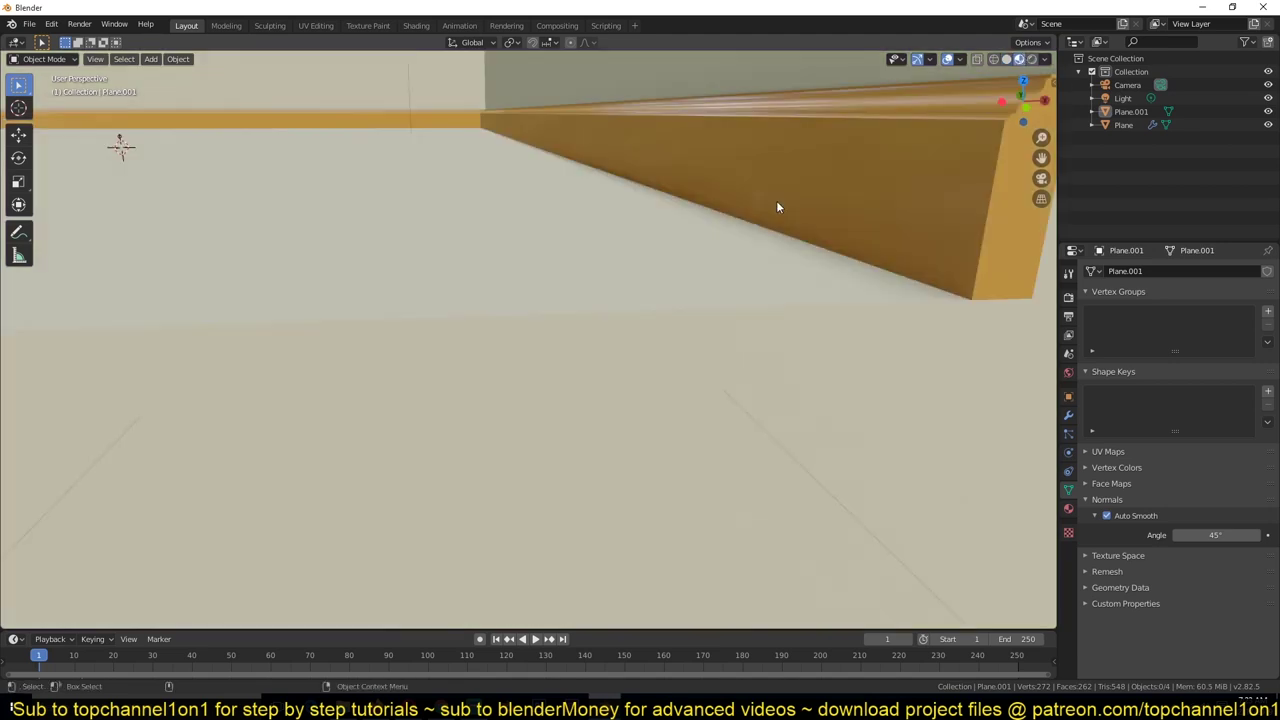
pyautogui.scroll(-2, 748, 229)
pyautogui.scroll(1, 632, 291)
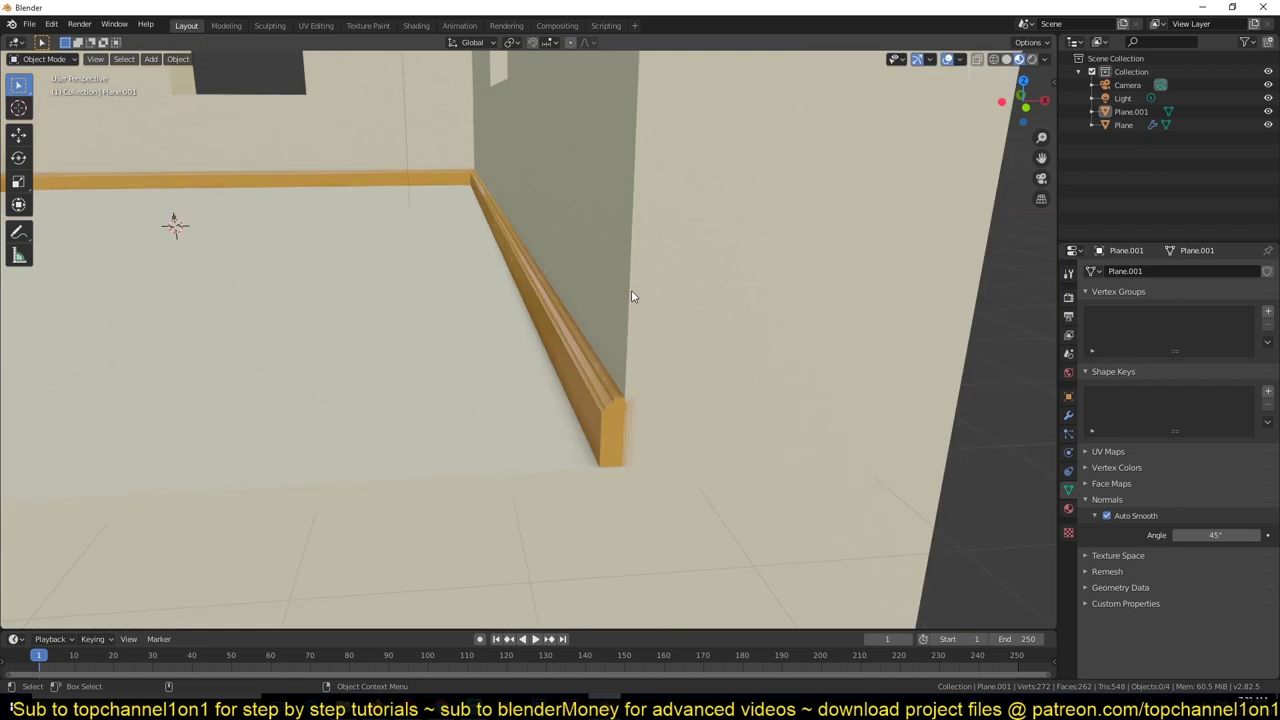
pyautogui.keyDown('shift'); pyautogui.moveTo(632, 291); pyautogui.dragTo(696, 335, button='middle'); pyautogui.keyUp('shift')
pyautogui.scroll(1, 680, 329)
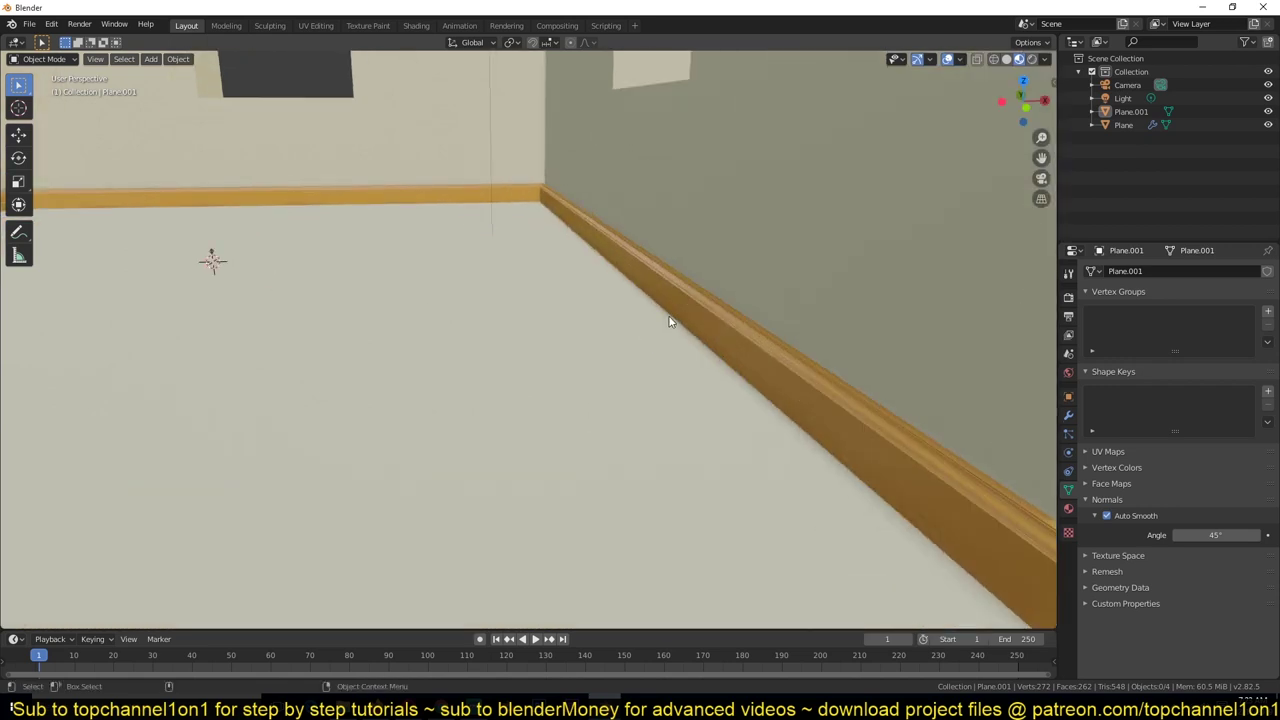
pyautogui.scroll(-6, 630, 326)
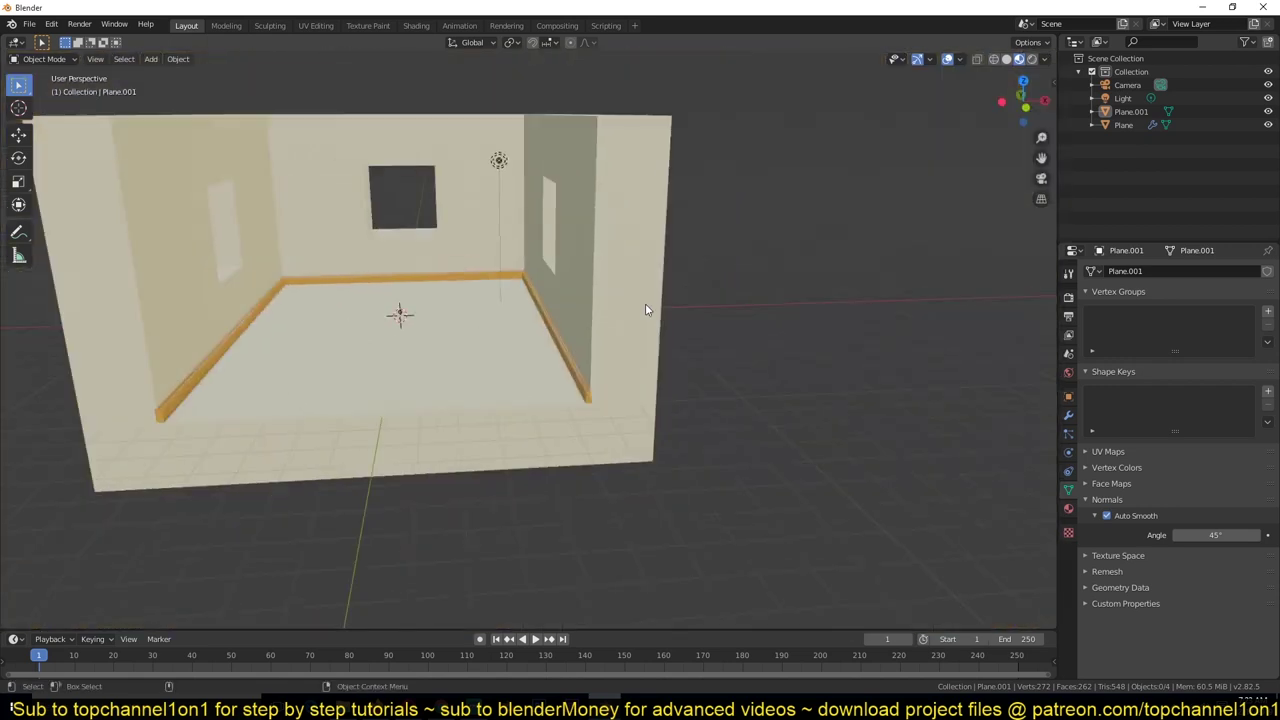
# - Select the room and baseboard objects in top view and delete them
pyautogui.press('KP_7')
pyautogui.moveTo(105, 230); pyautogui.dragTo(474, 327)
pyautogui.press('x')
pyautogui.click(474, 330)
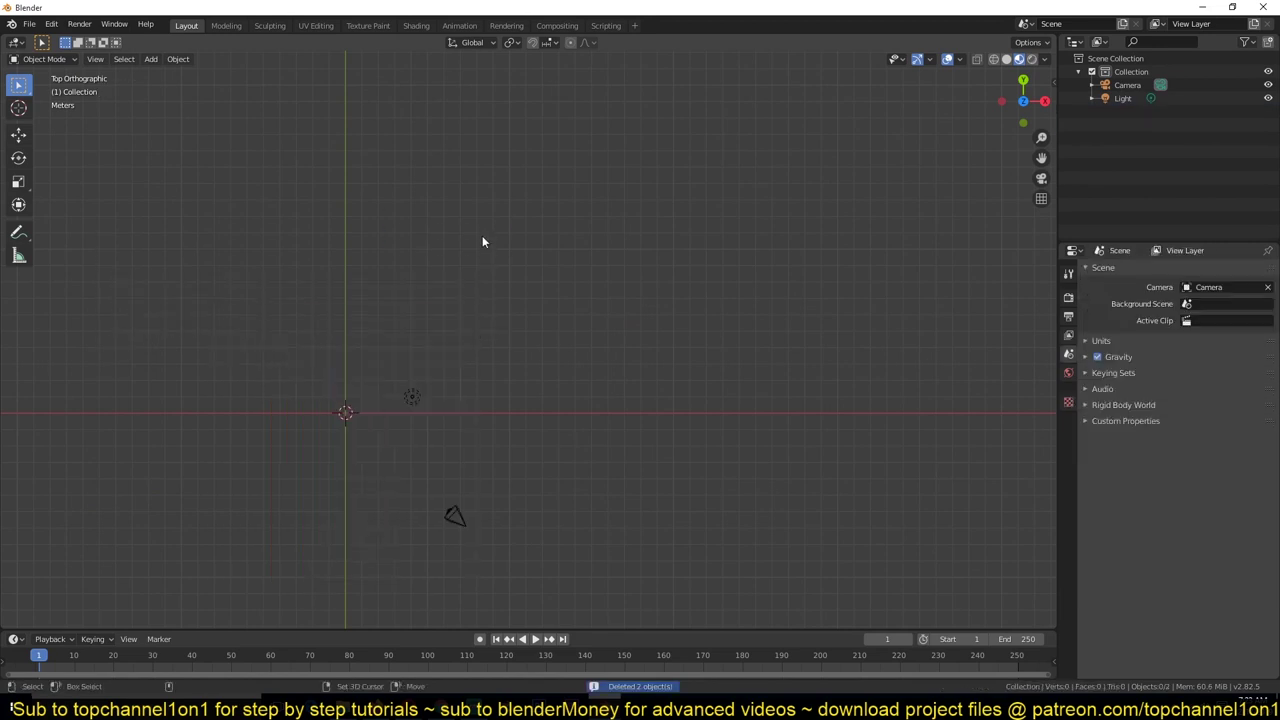
# - Add a plane, scale it up by about 9.3, and narrow it along X to about 0.76
pyautogui.hotkey('shift', 'a')
pyautogui.moveTo(482, 236)
pyautogui.click(558, 240)
pyautogui.press('s')
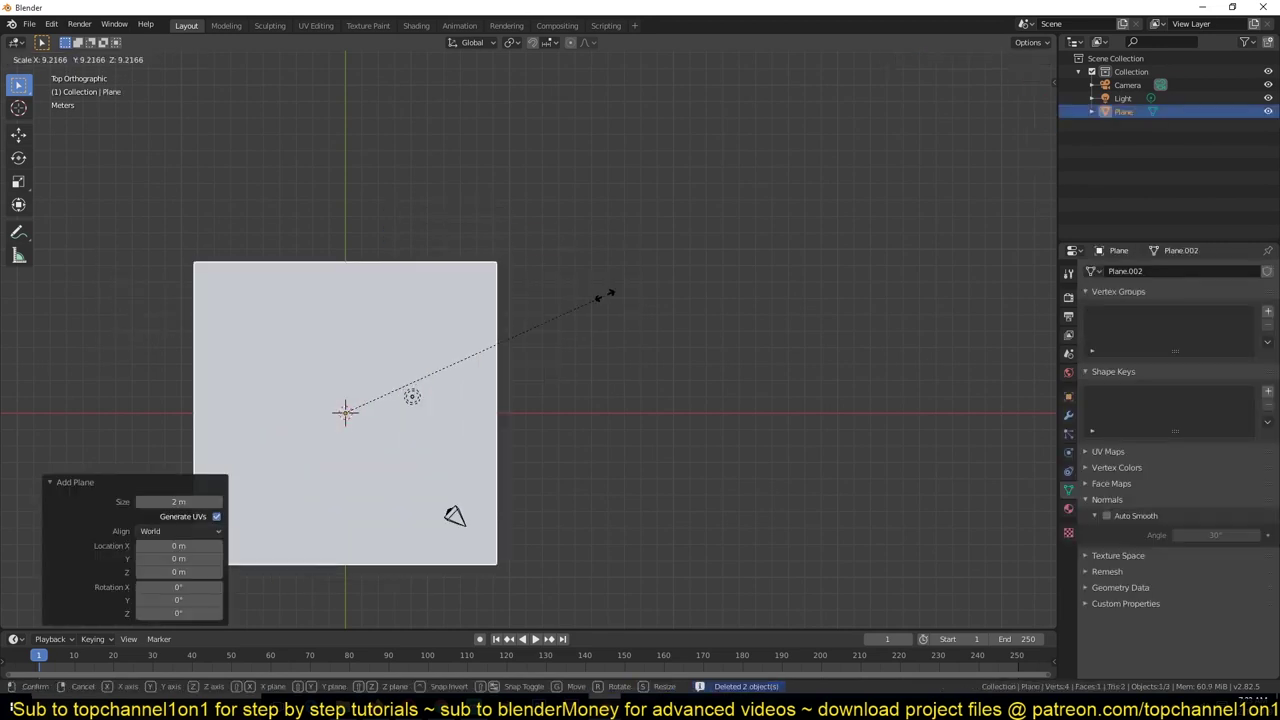
pyautogui.click(604, 294)
pyautogui.press('KP_Decimal')
pyautogui.press('s')
pyautogui.press('x')
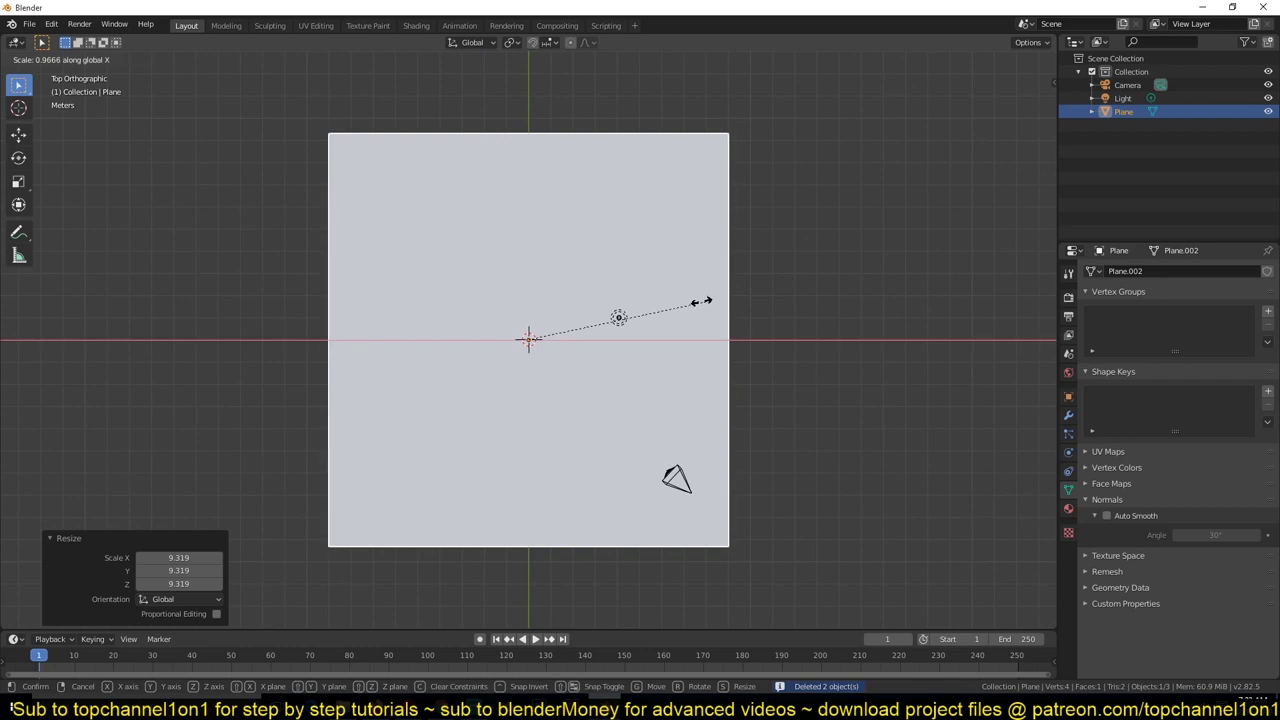
pyautogui.click(666, 314)
# - Extrude the plane's face down about 1.64 m in Edit Mode
pyautogui.moveTo(666, 314); pyautogui.dragTo(749, 234, button='middle')
pyautogui.scroll(4, 743, 277)
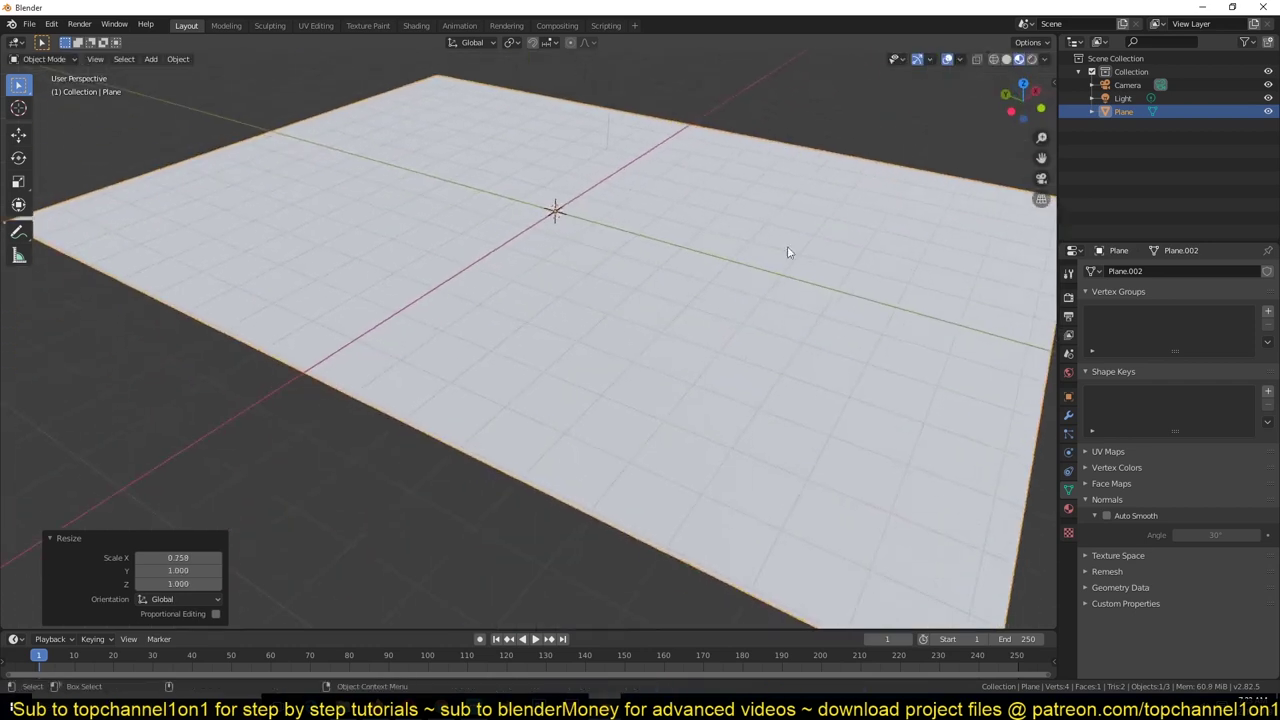
pyautogui.scroll(-4, 787, 252)
pyautogui.moveTo(806, 286); pyautogui.dragTo(778, 288, button='middle')
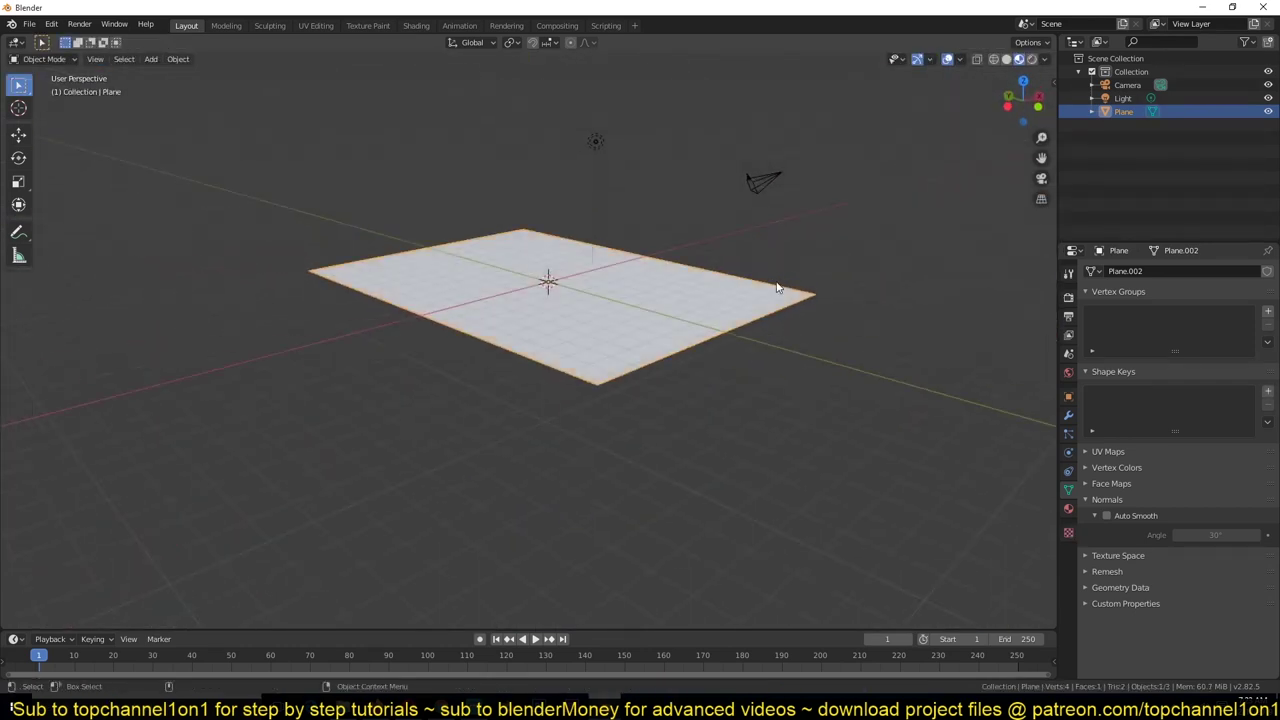
pyautogui.press('Tab')
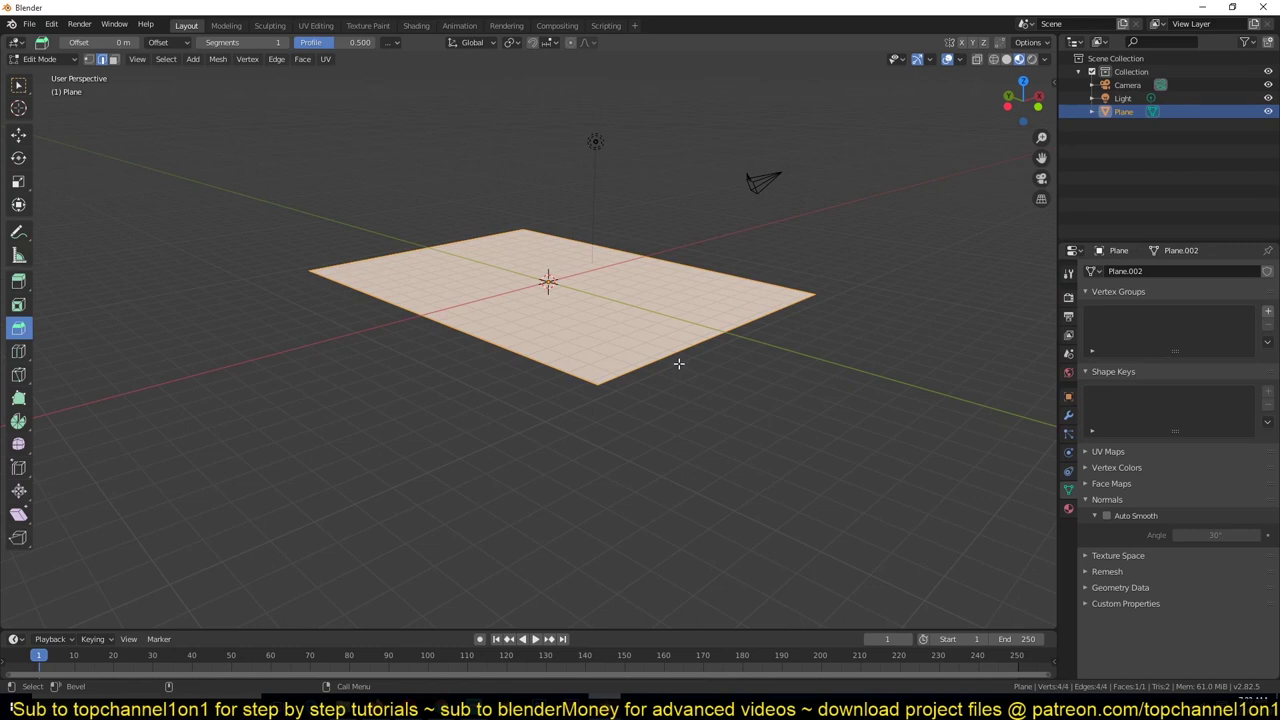
pyautogui.press('e')
pyautogui.click(681, 397)
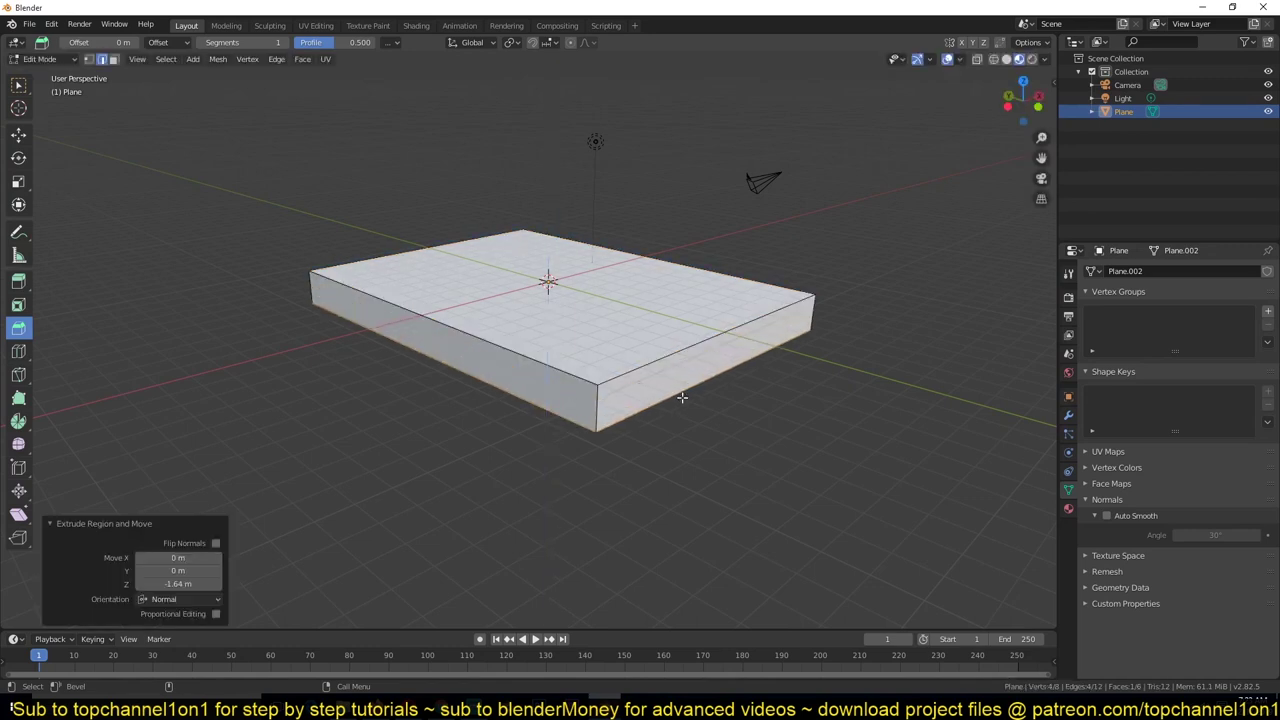
# - Delete the box's top and bottom faces and return to Object Mode
pyautogui.moveTo(638, 347); pyautogui.dragTo(894, 372, button='middle')
pyautogui.press('3')
pyautogui.click(555, 304)
pyautogui.press('x')
pyautogui.click(612, 316)
pyautogui.press('Tab')
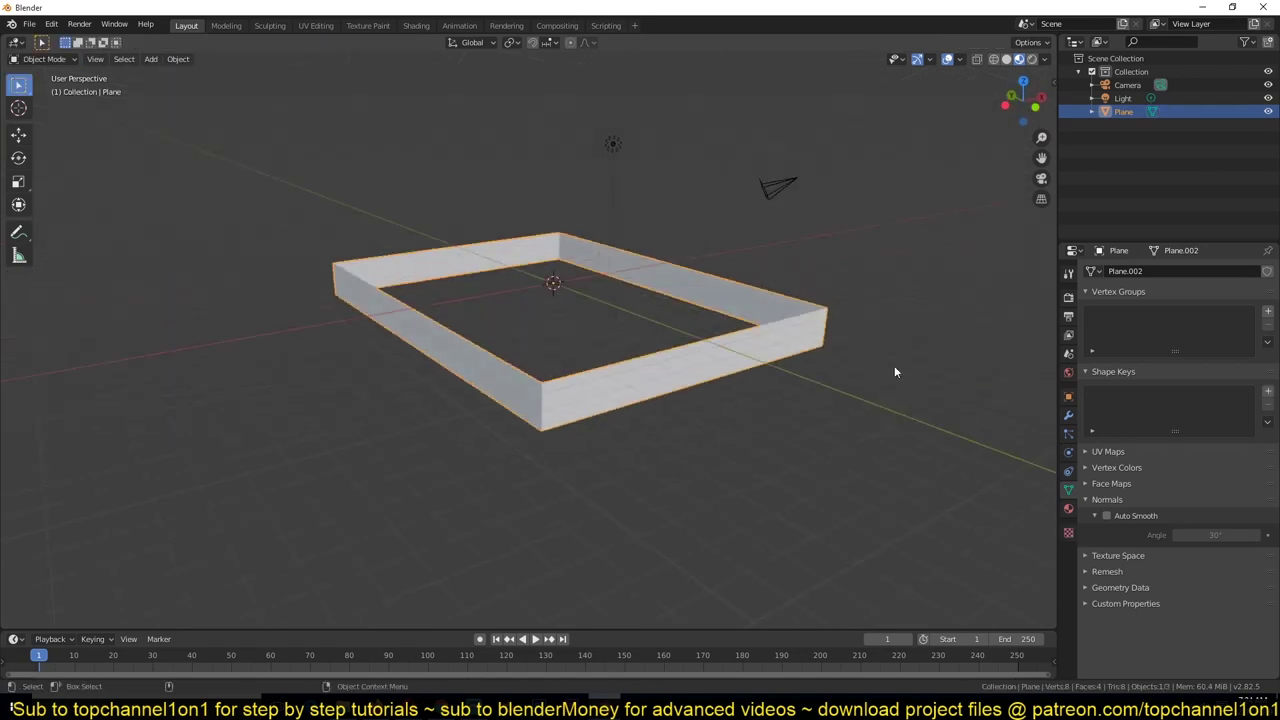
# - Add a Solidify modifier to the open frame with a thickness of about 0.21 m
pyautogui.click(1068, 415)
pyautogui.click(1130, 271)
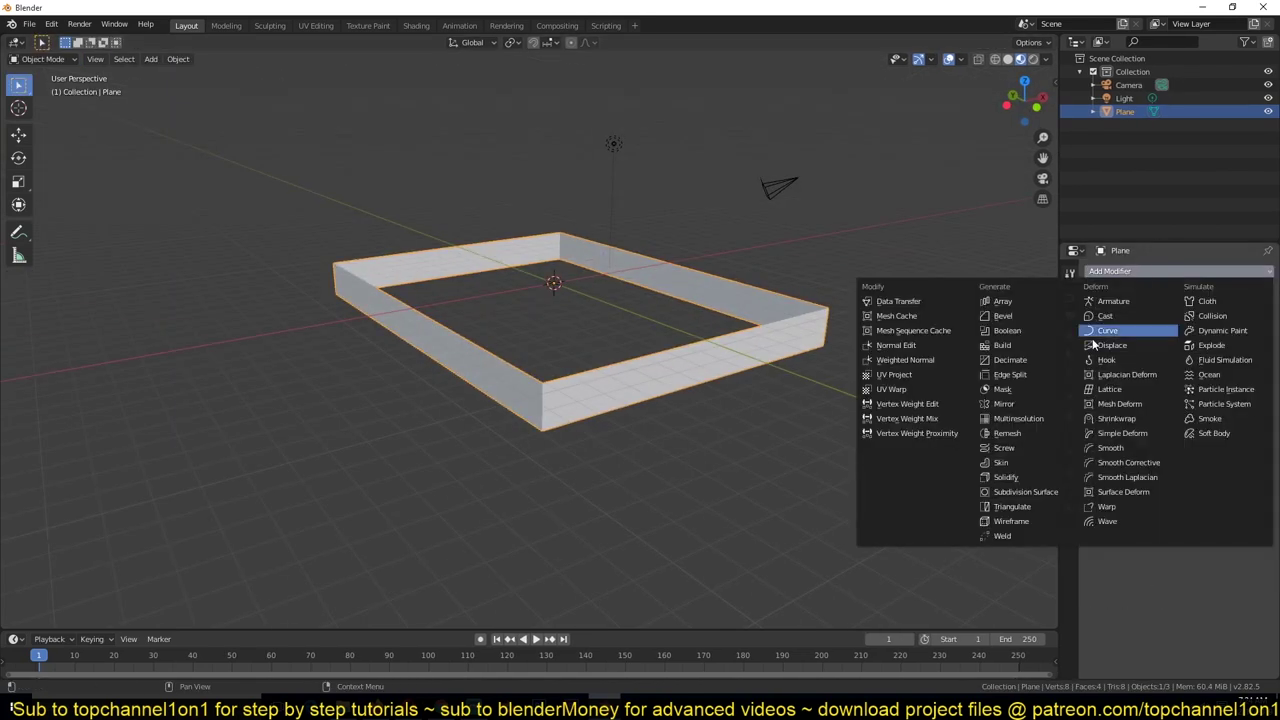
pyautogui.click(1006, 477)
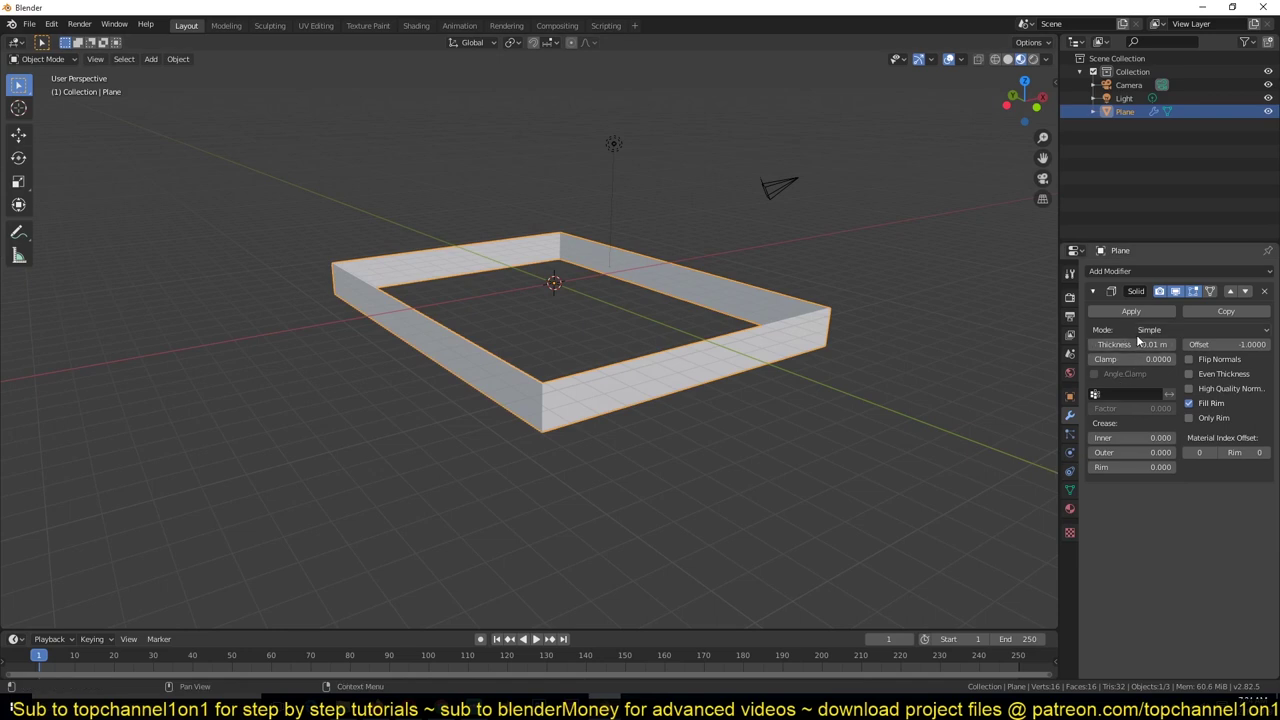
pyautogui.moveTo(1130, 344); pyautogui.dragTo(1154, 344)
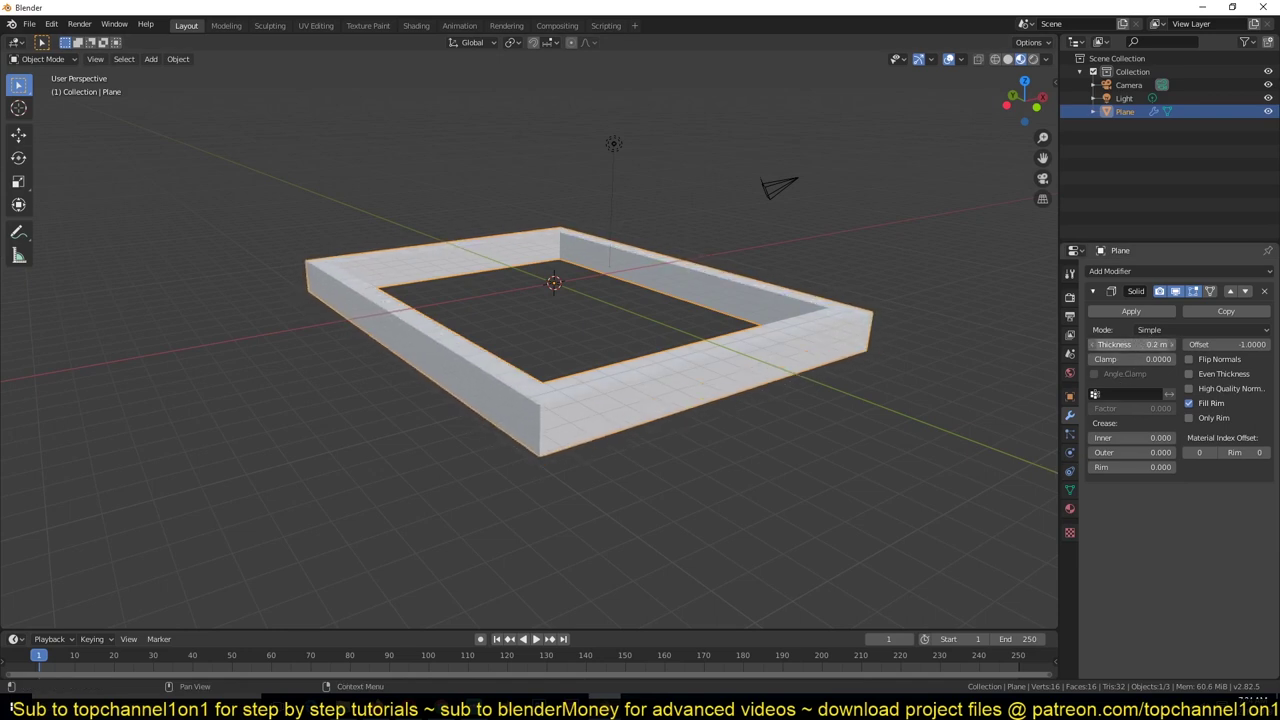
# - Scale the frame along Z to about half its height and apply the Solidify modifier
pyautogui.press('s')
pyautogui.press('z')
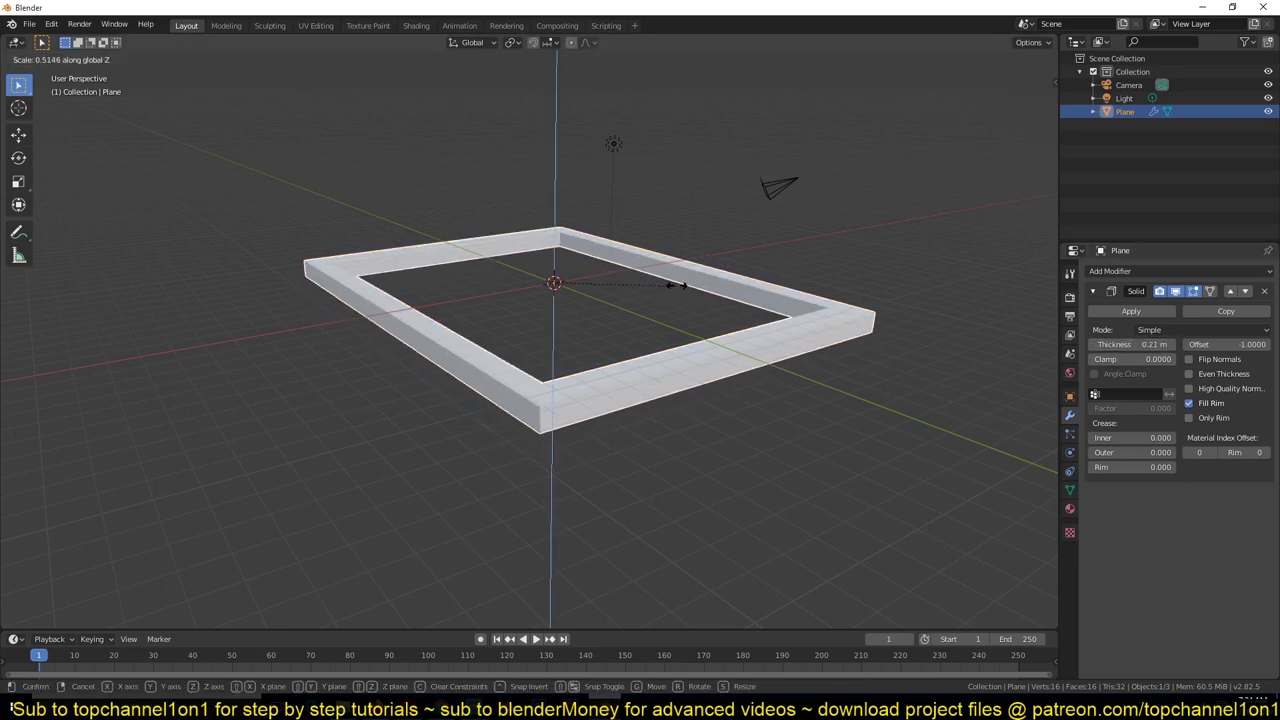
pyautogui.click(683, 282)
pyautogui.click(1131, 311)
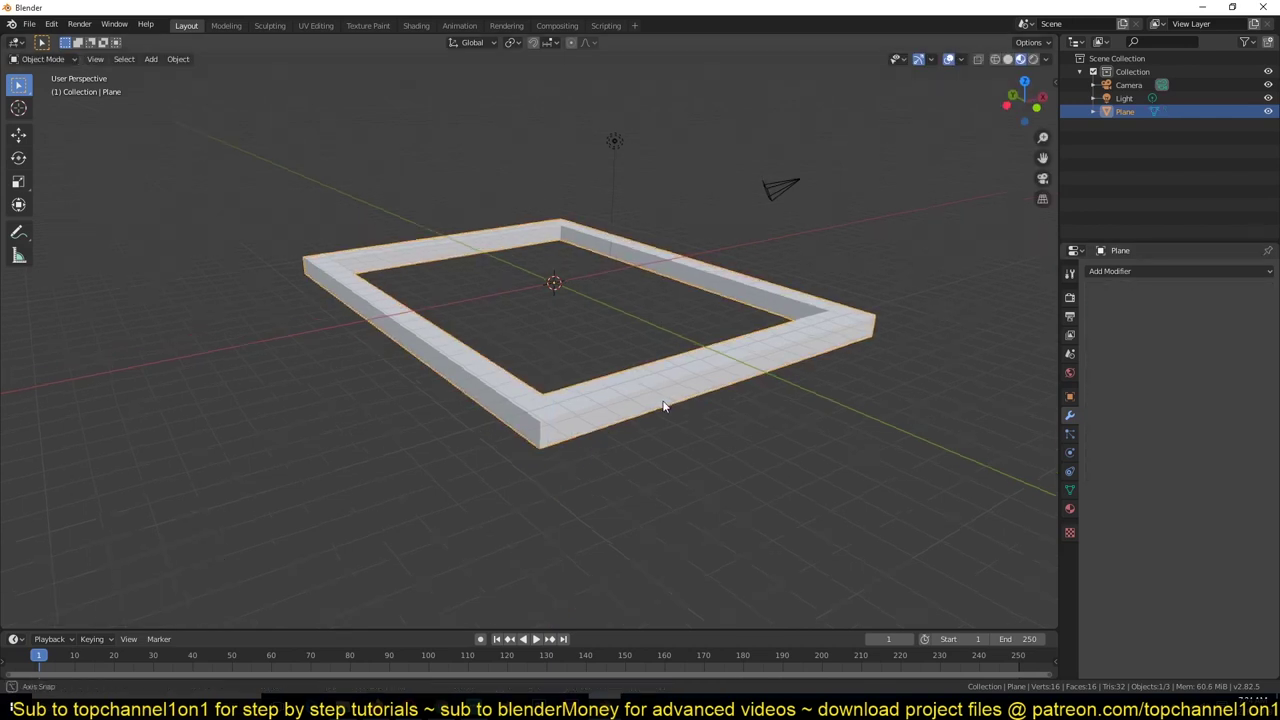
# - Bevel the frame's upper inner edge loop with an offset of about 0.0832 m
pyautogui.moveTo(663, 406); pyautogui.dragTo(757, 380, button='middle')
pyautogui.press('Tab')
pyautogui.scroll(5, 846, 289)
pyautogui.moveTo(846, 289); pyautogui.dragTo(642, 356, button='middle')
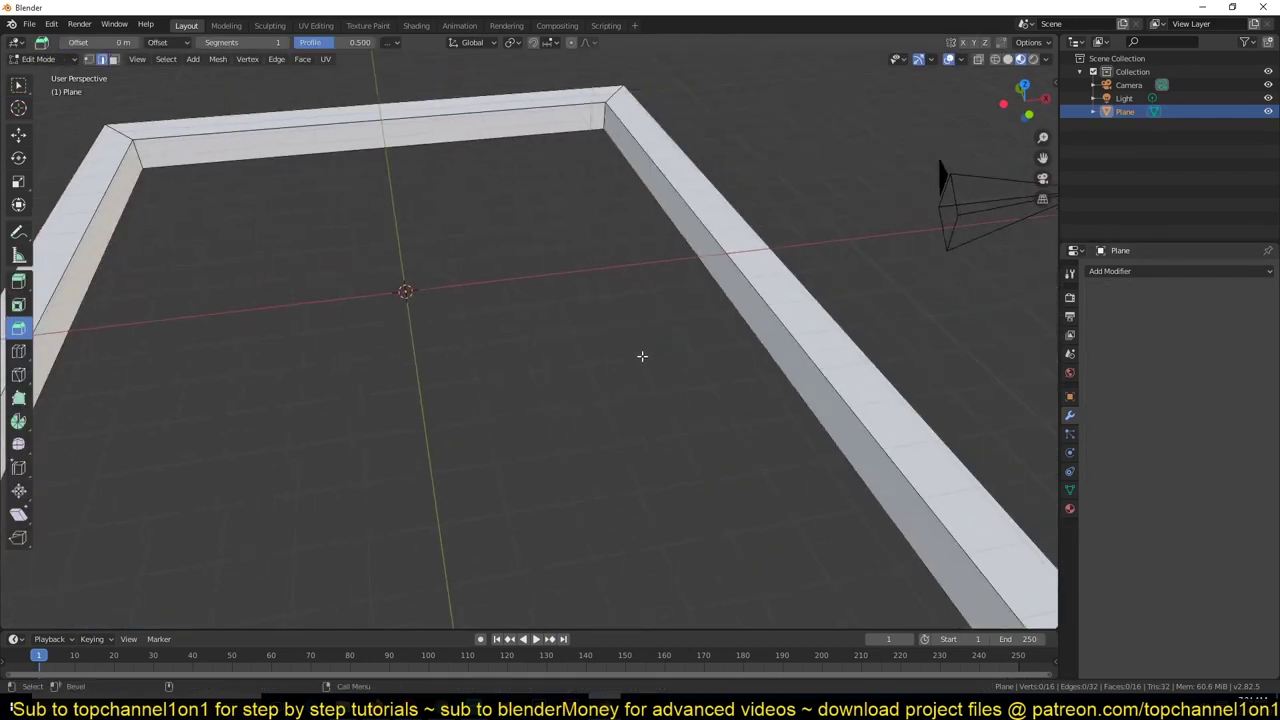
pyautogui.keyDown('alt'); pyautogui.click(729, 265); pyautogui.keyUp('alt')
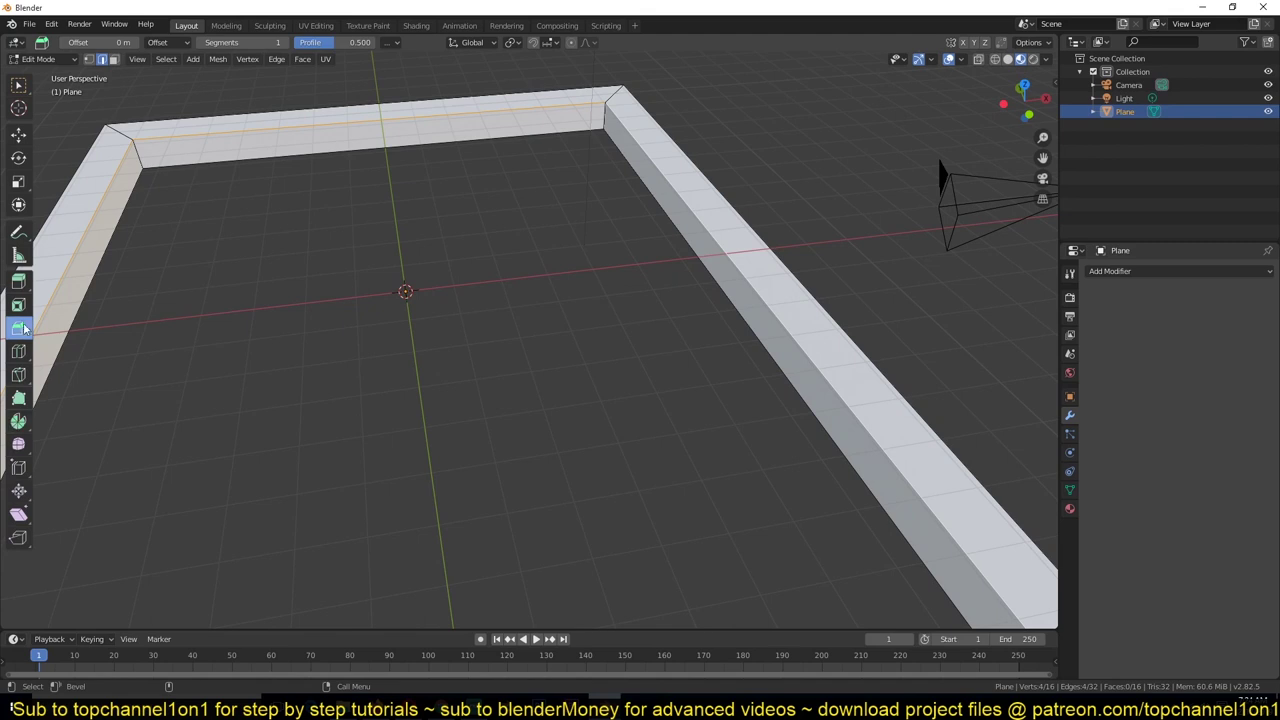
pyautogui.moveTo(768, 177); pyautogui.dragTo(794, 157)
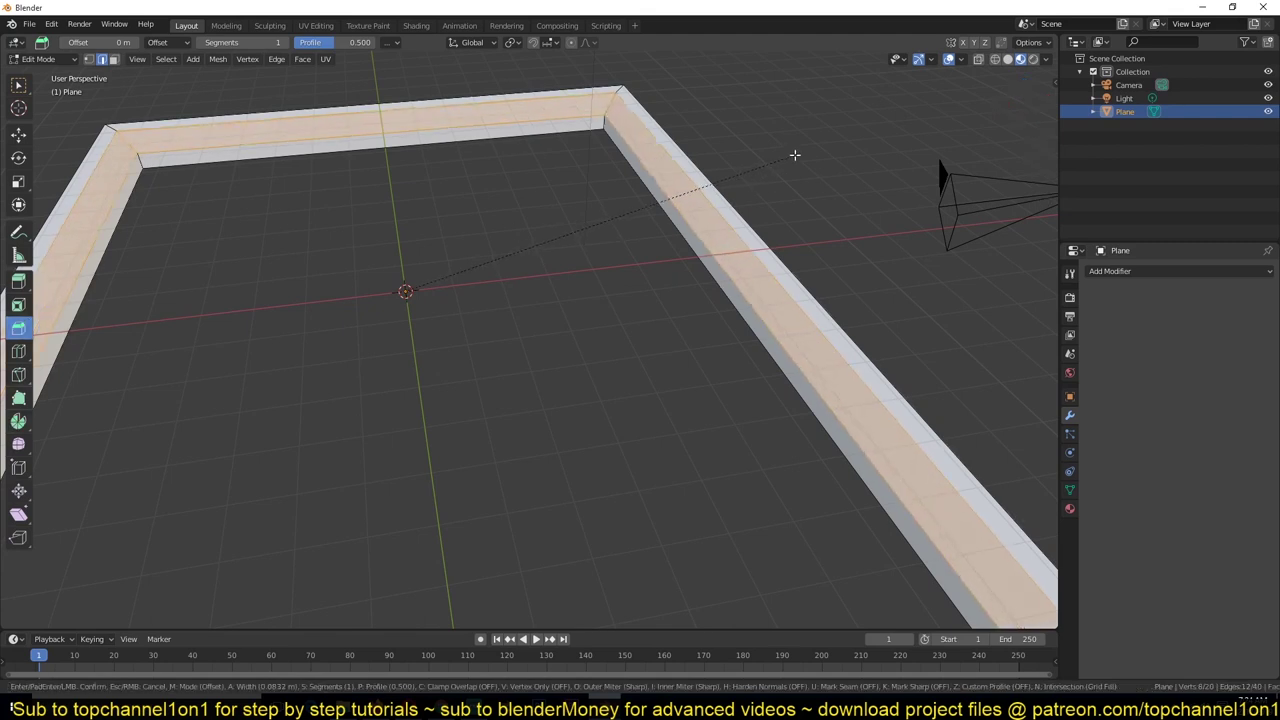
# - Set the frame bevel to 20 segments with a custom profile and view the frame in Object Mode with Solid shading
pyautogui.moveTo(138, 467); pyautogui.dragTo(168, 467)
pyautogui.click(108, 611)
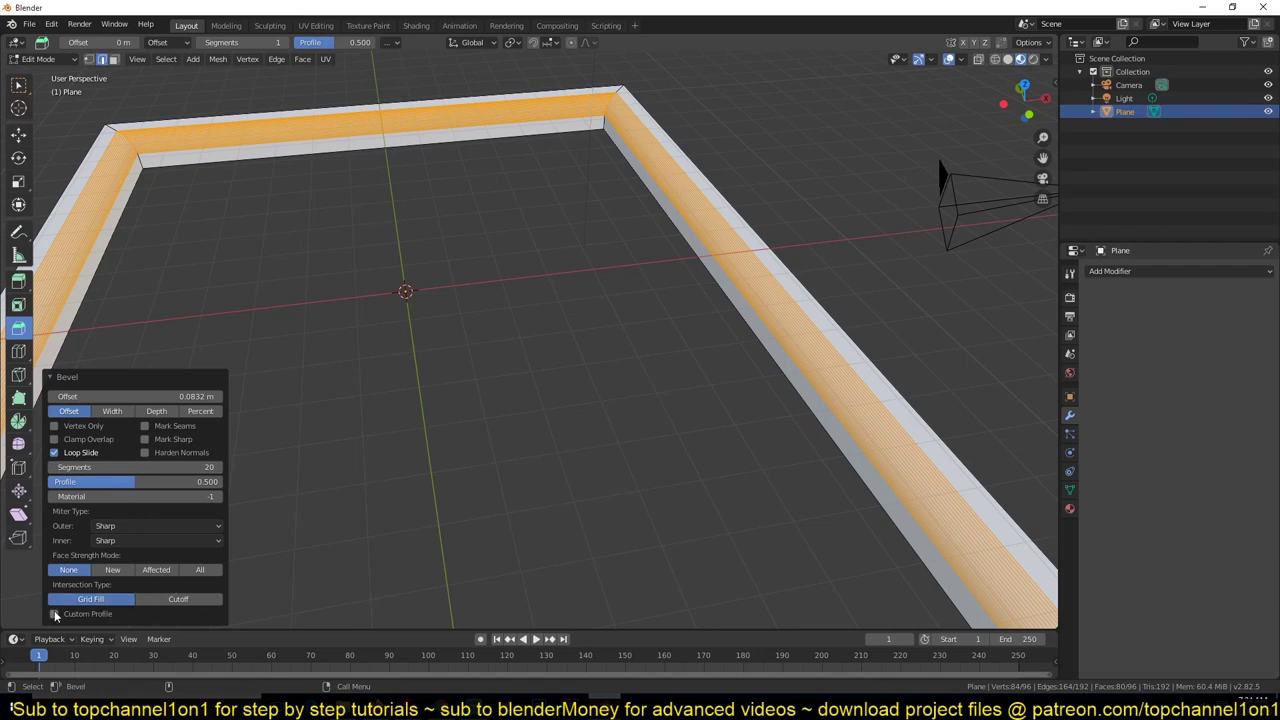
pyautogui.press('Tab')
pyautogui.moveTo(524, 342); pyautogui.dragTo(768, 187, button='middle')
pyautogui.click(1009, 60)
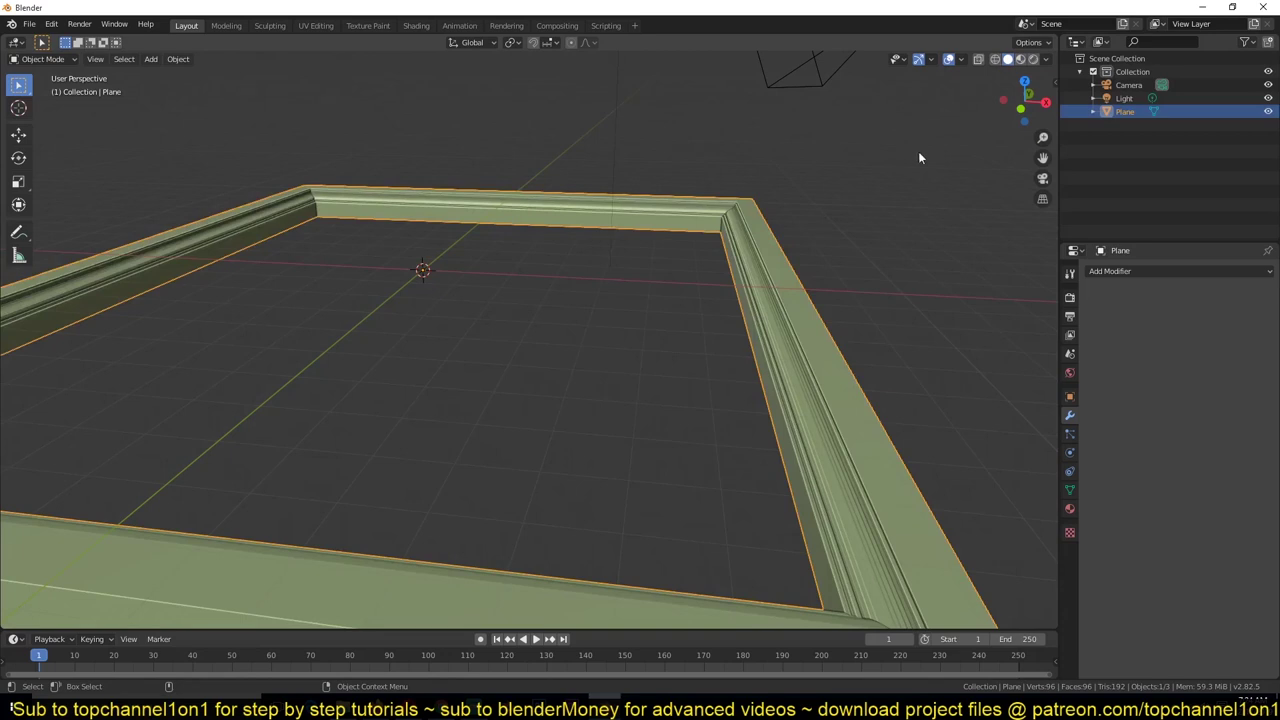
# - Bevel the frame's upper outer edge loop with an offset of about 0.0226 m
pyautogui.click(918, 155)
pyautogui.moveTo(918, 155)
pyautogui.mouseDown(button='middle')
pyautogui.moveTo(897, 283)
pyautogui.moveTo(725, 222)
pyautogui.moveTo(722, 202)
pyautogui.moveTo(796, 256)
pyautogui.moveTo(628, 296)
pyautogui.moveTo(816, 258)
pyautogui.moveTo(601, 276)
pyautogui.mouseUp(button='middle')
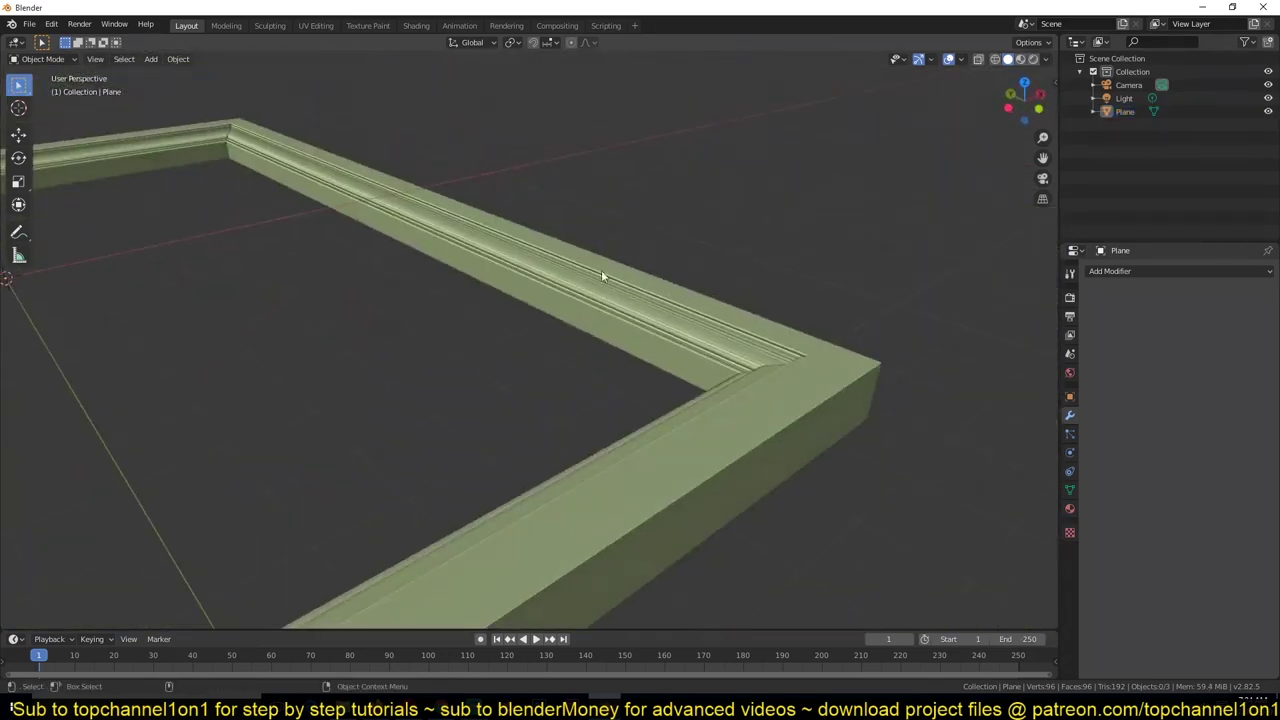
pyautogui.moveTo(960, 133); pyautogui.dragTo(838, 258, button='middle')
pyautogui.scroll(-2, 838, 258)
pyautogui.press('Tab')
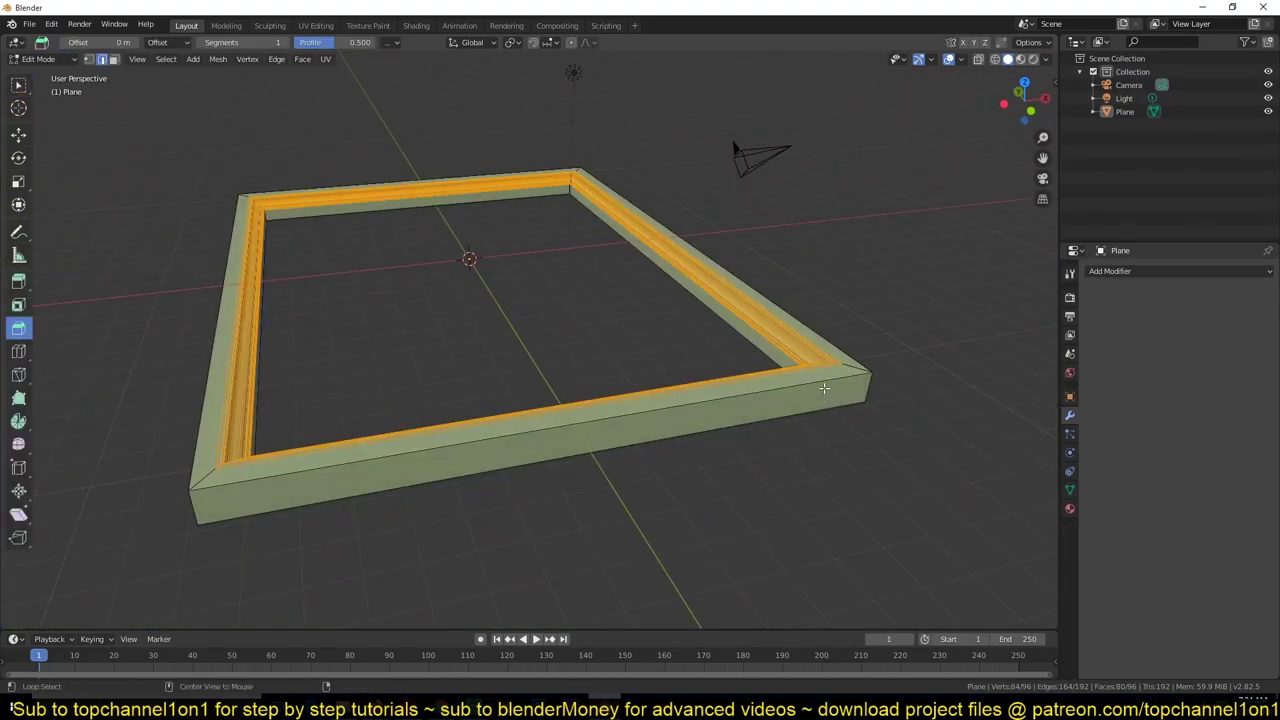
pyautogui.keyDown('alt'); pyautogui.click(827, 383); pyautogui.keyUp('alt')
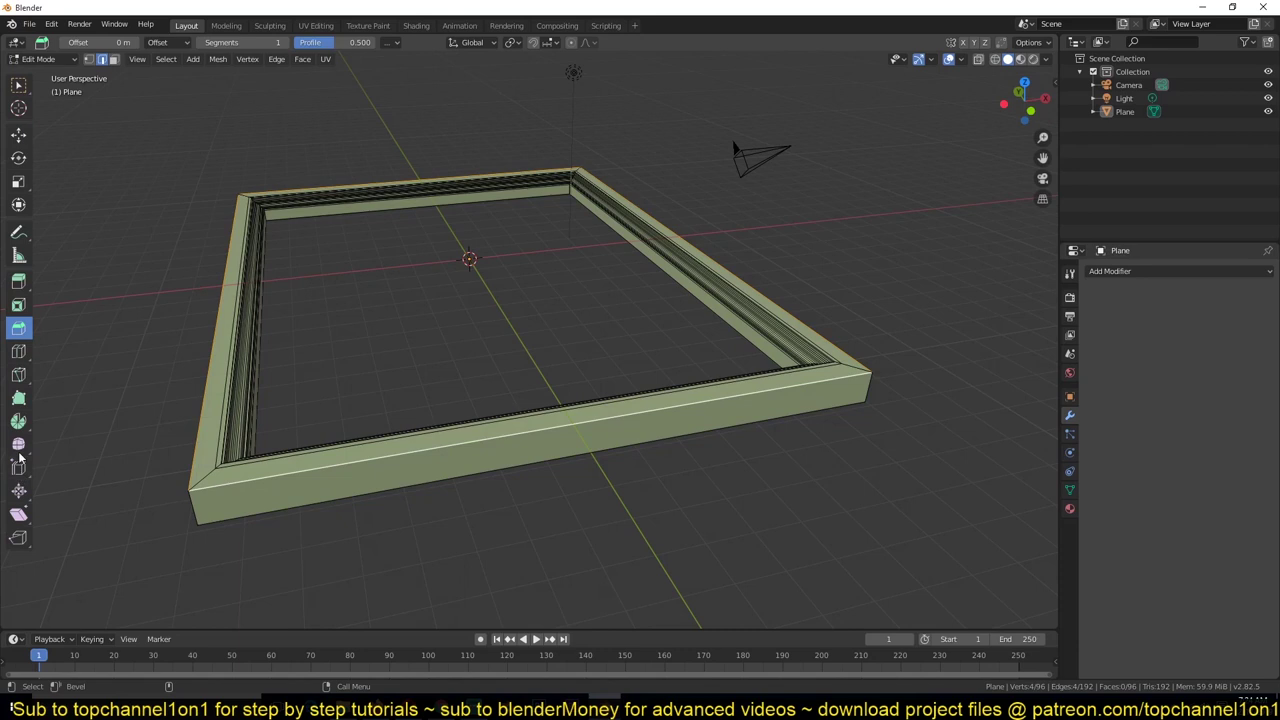
pyautogui.moveTo(415, 466); pyautogui.dragTo(398, 496)
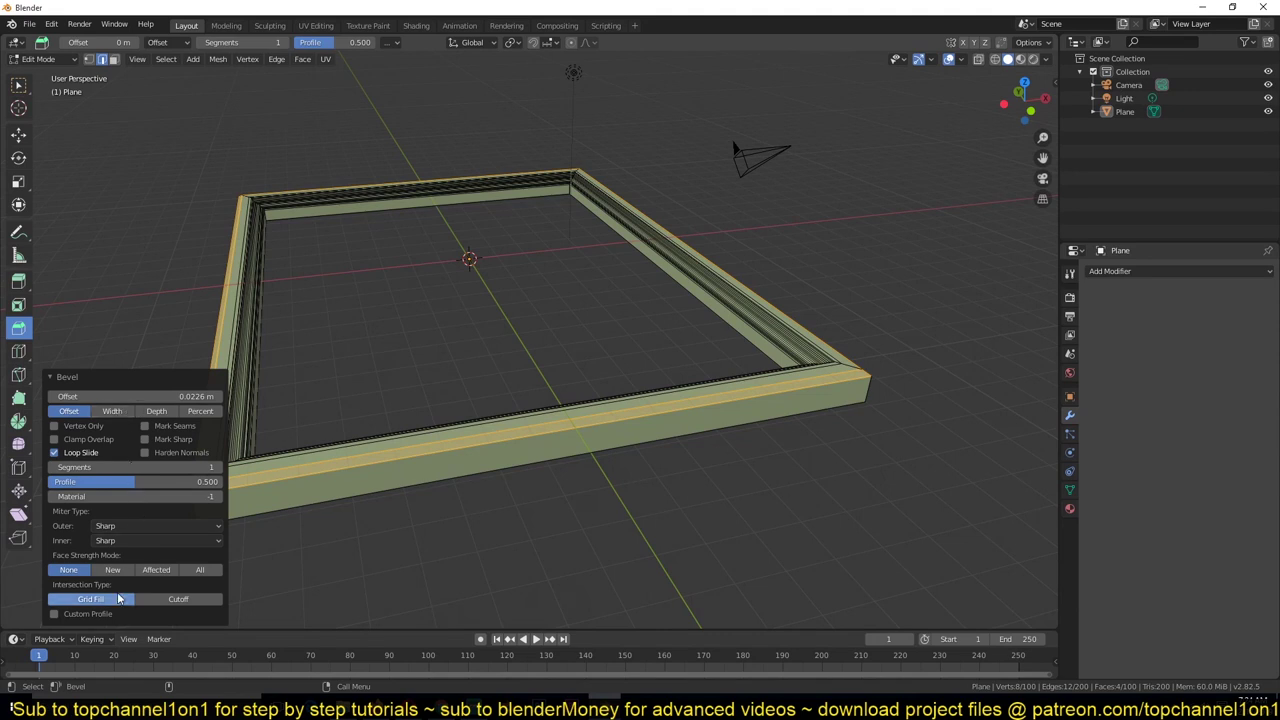
# - Set the outer edge bevel to 11 segments with a custom profile and check the frame in Object Mode
pyautogui.click(140, 467)
pyautogui.write('11')
pyautogui.press('Return')
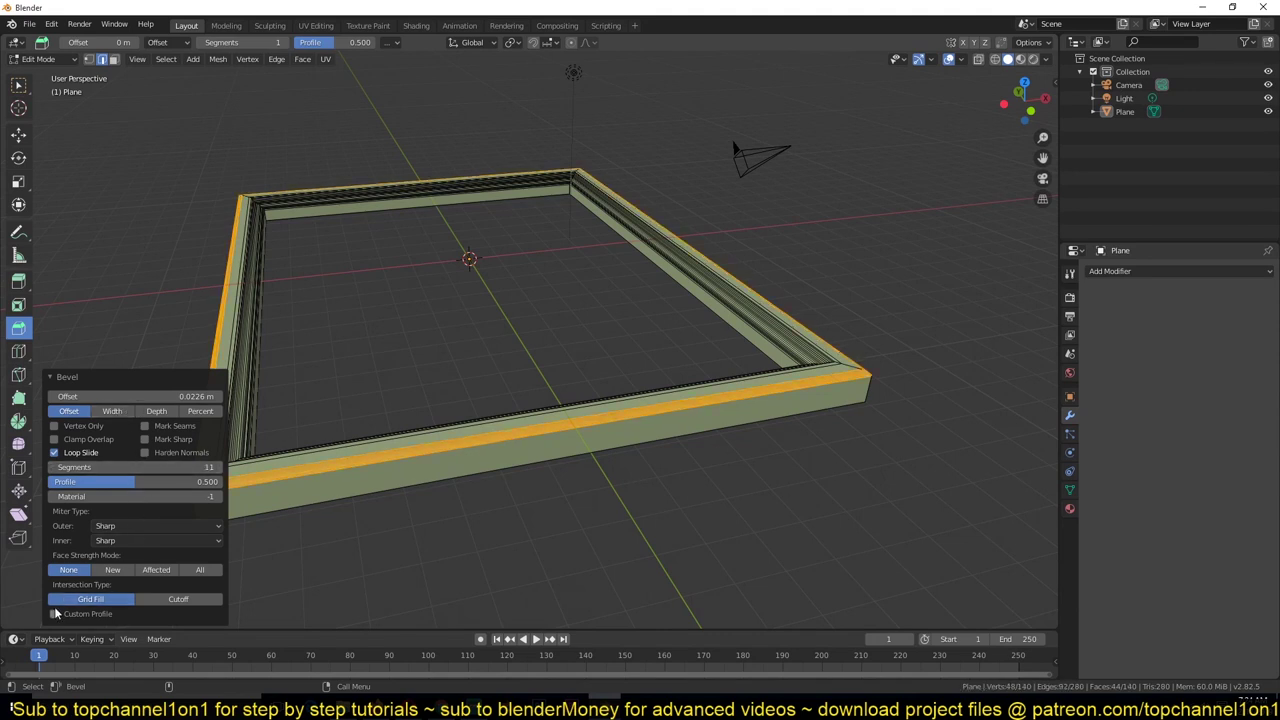
pyautogui.click(54, 613)
pyautogui.scroll(3, 689, 400)
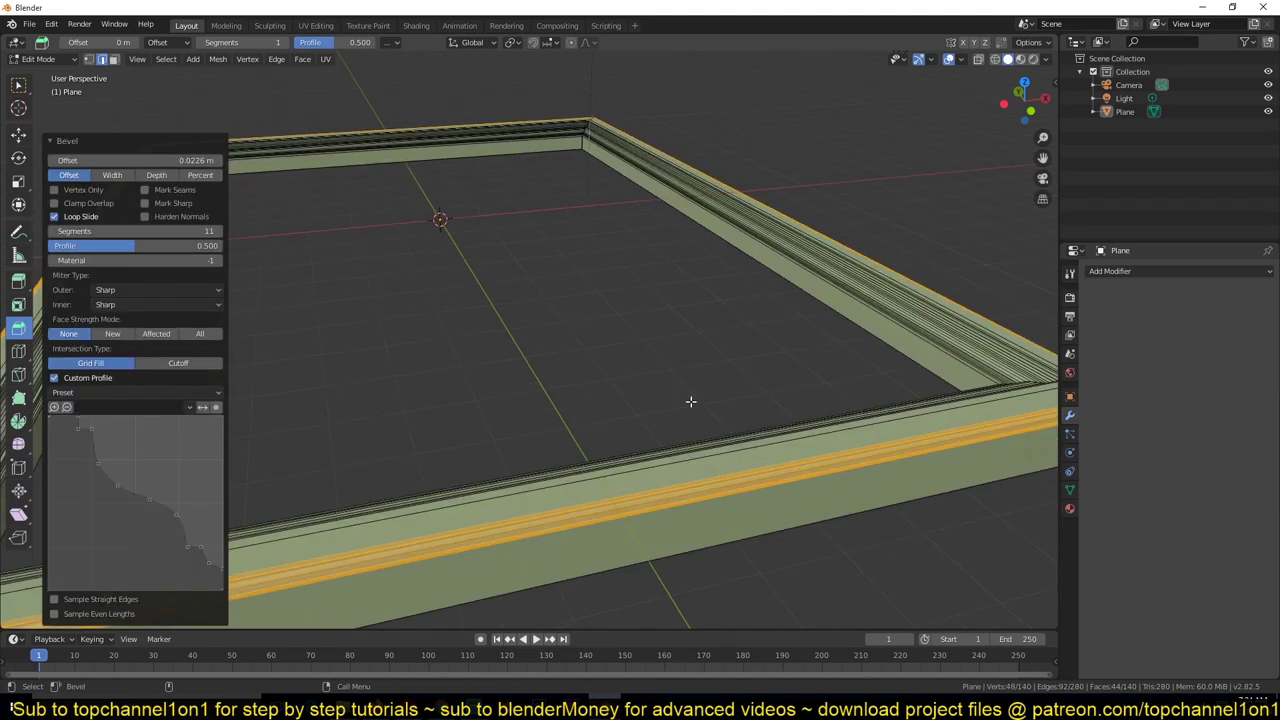
pyautogui.press('Tab')
pyautogui.moveTo(689, 403); pyautogui.dragTo(780, 334, button='middle')
pyautogui.scroll(2, 714, 400)
pyautogui.press('Tab')
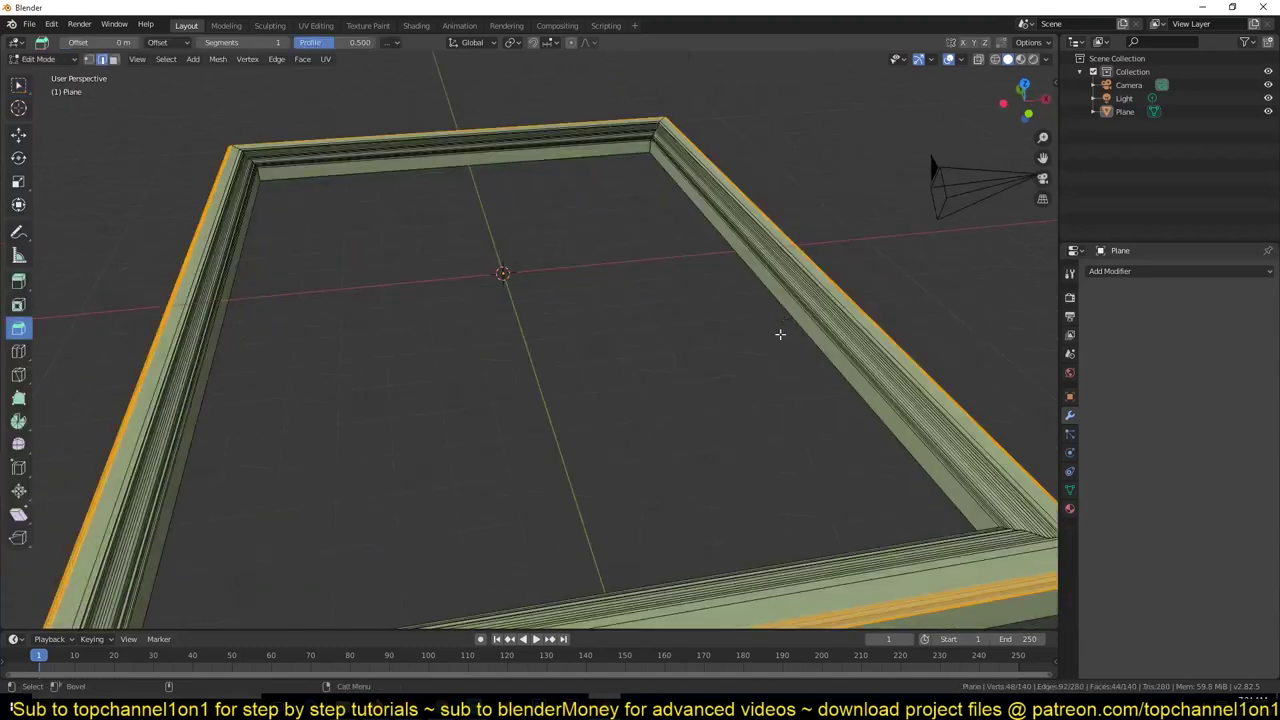
# - Add a centred loop cut around the frame's inner wall and bevel it with an offset of about 0.0214 m
pyautogui.keyDown('shift'); pyautogui.moveTo(614, 226); pyautogui.dragTo(609, 483, button='middle'); pyautogui.keyUp('shift')
pyautogui.scroll(7, 609, 483)
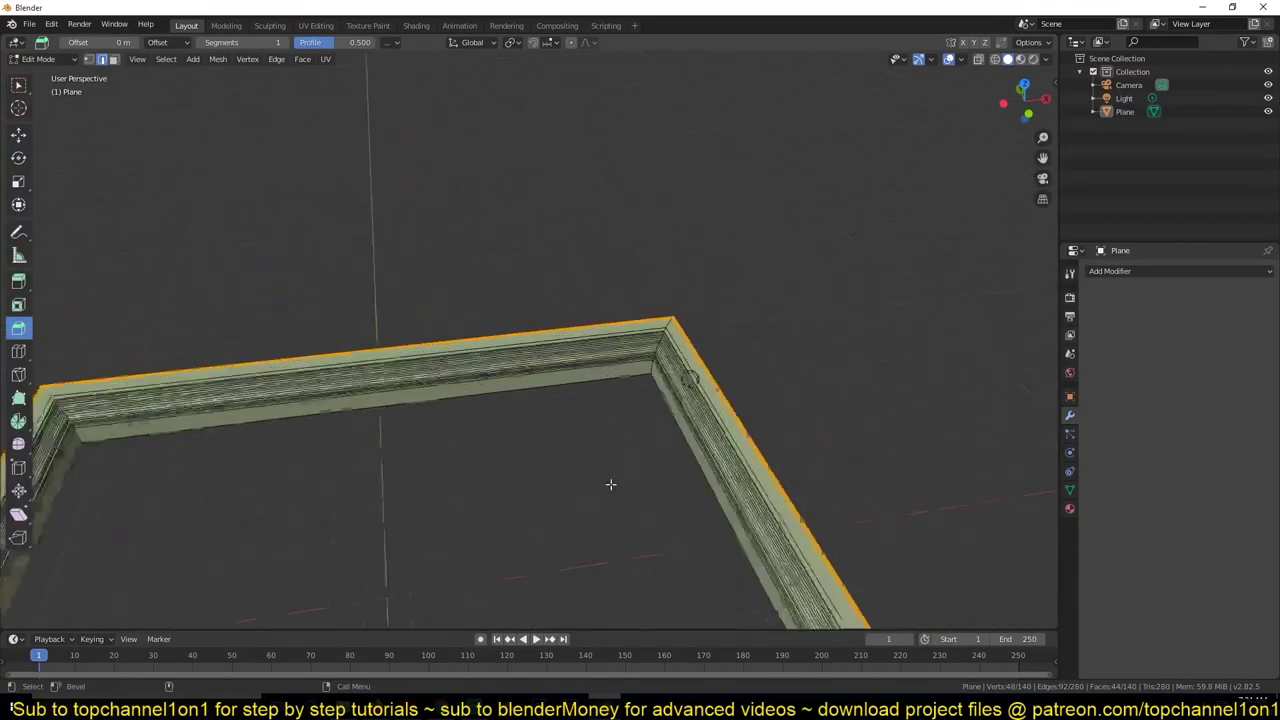
pyautogui.keyDown('shift'); pyautogui.moveTo(797, 463); pyautogui.dragTo(597, 280, button='middle'); pyautogui.keyUp('shift')
pyautogui.scroll(1, 600, 285)
pyautogui.click(666, 326)
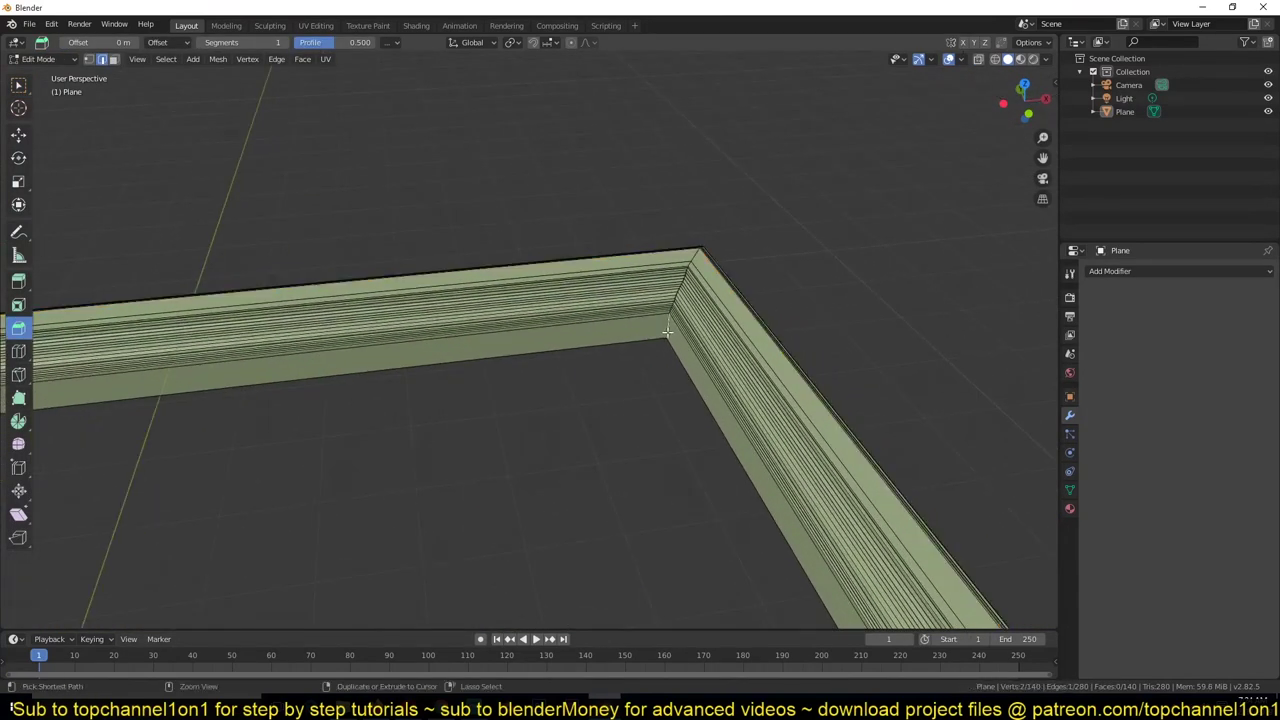
pyautogui.hotkey('ctrl', 'r')
pyautogui.click(666, 332)
pyautogui.rightClick(666, 332)
pyautogui.hotkey('ctrl', 'b')
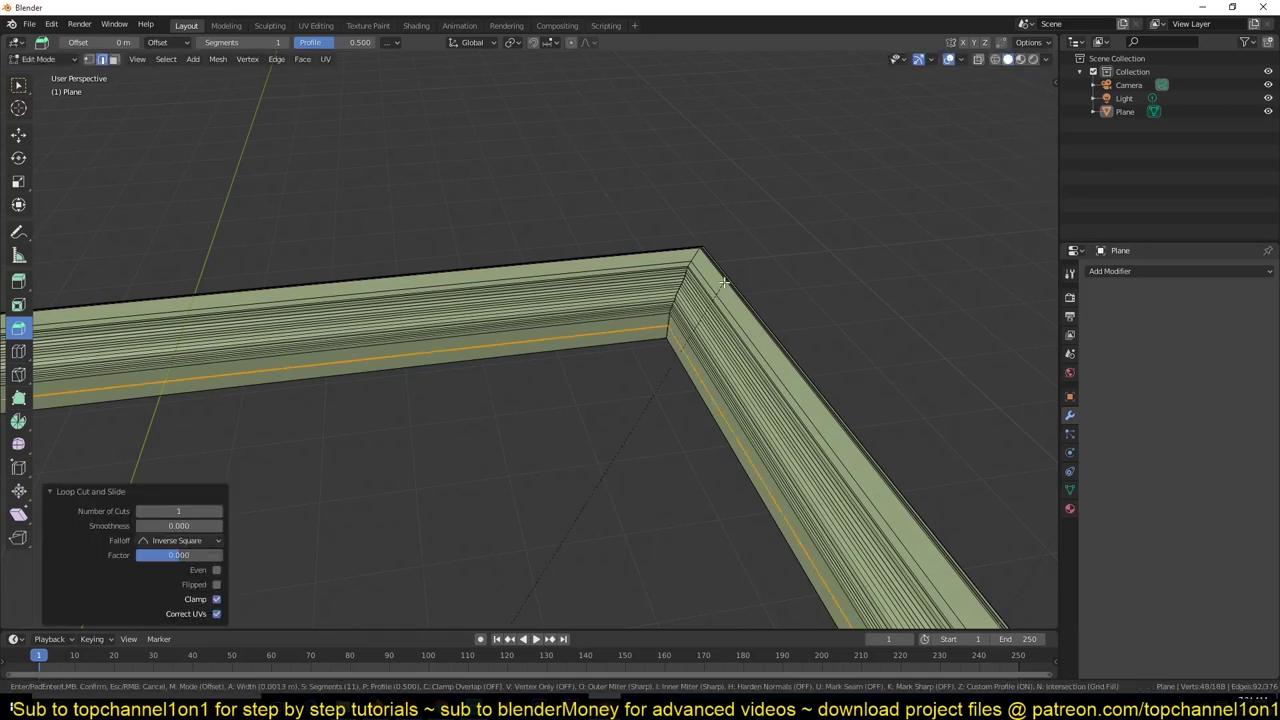
pyautogui.click(749, 258)
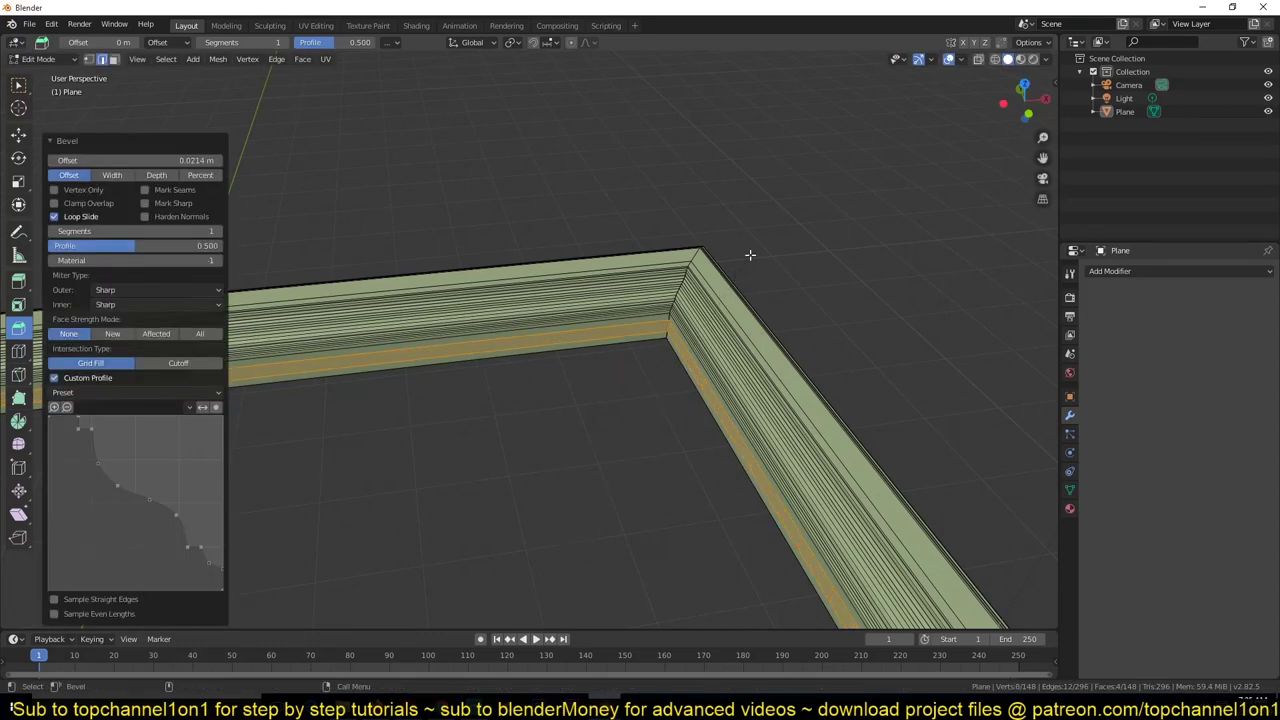
# - Extrude the beveled band on the inner wall along its normals by about 0.0524 m
pyautogui.hotkey('alt', 'e')
pyautogui.click(749, 269)
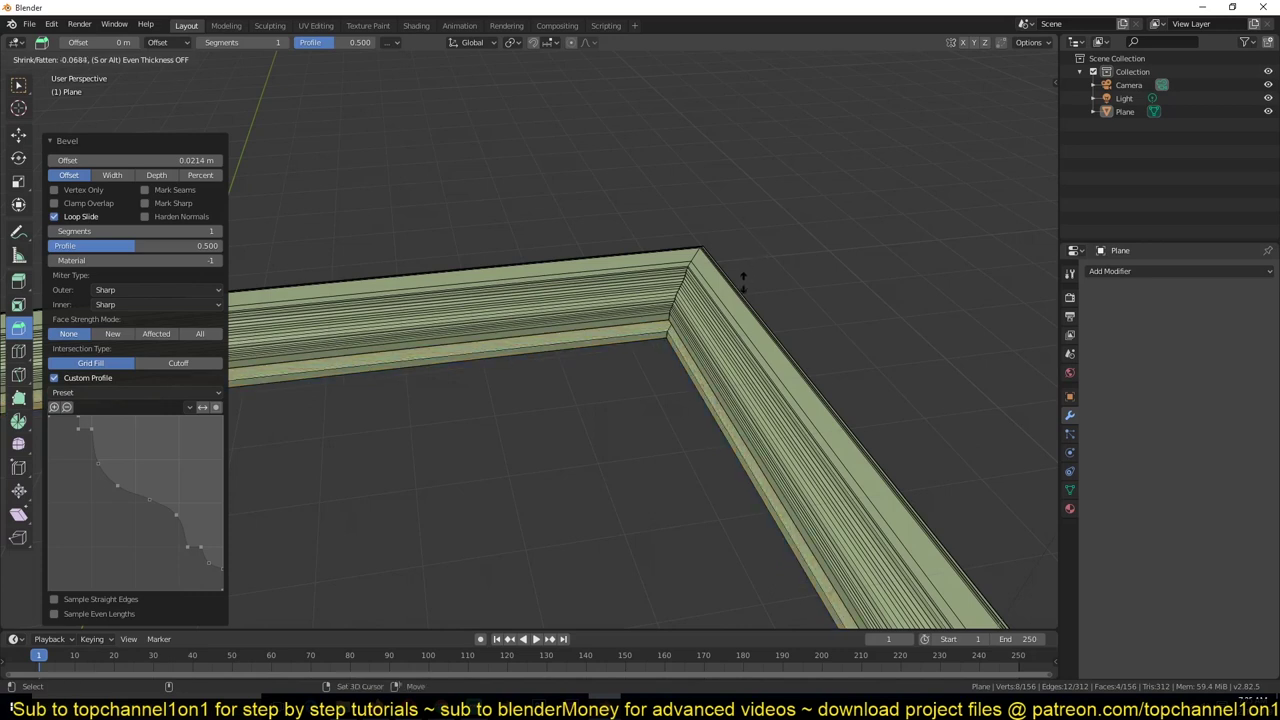
pyautogui.click(762, 262)
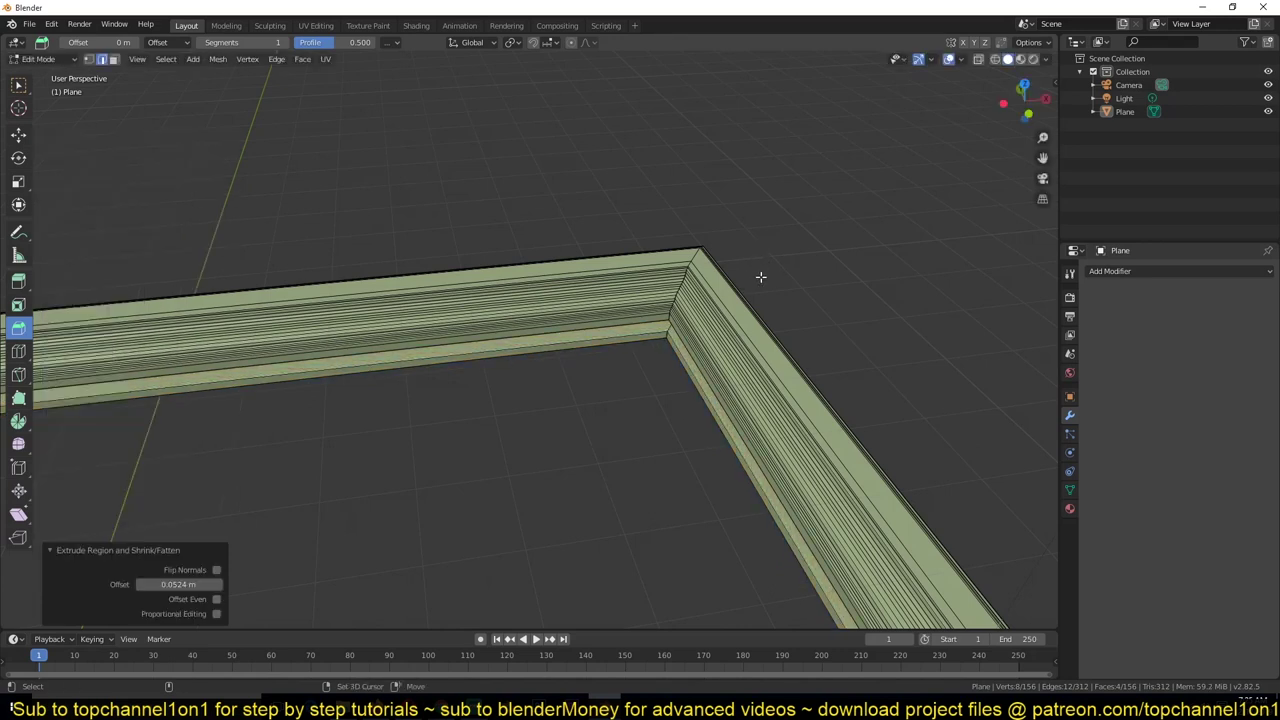
# - Duplicate the extruded band in place and scale the copy to about 0.972 in X and Y, leaving Z locked
pyautogui.hotkey('shift', 'd')
pyautogui.rightClick(760, 277)
pyautogui.scroll(-1, 796, 258)
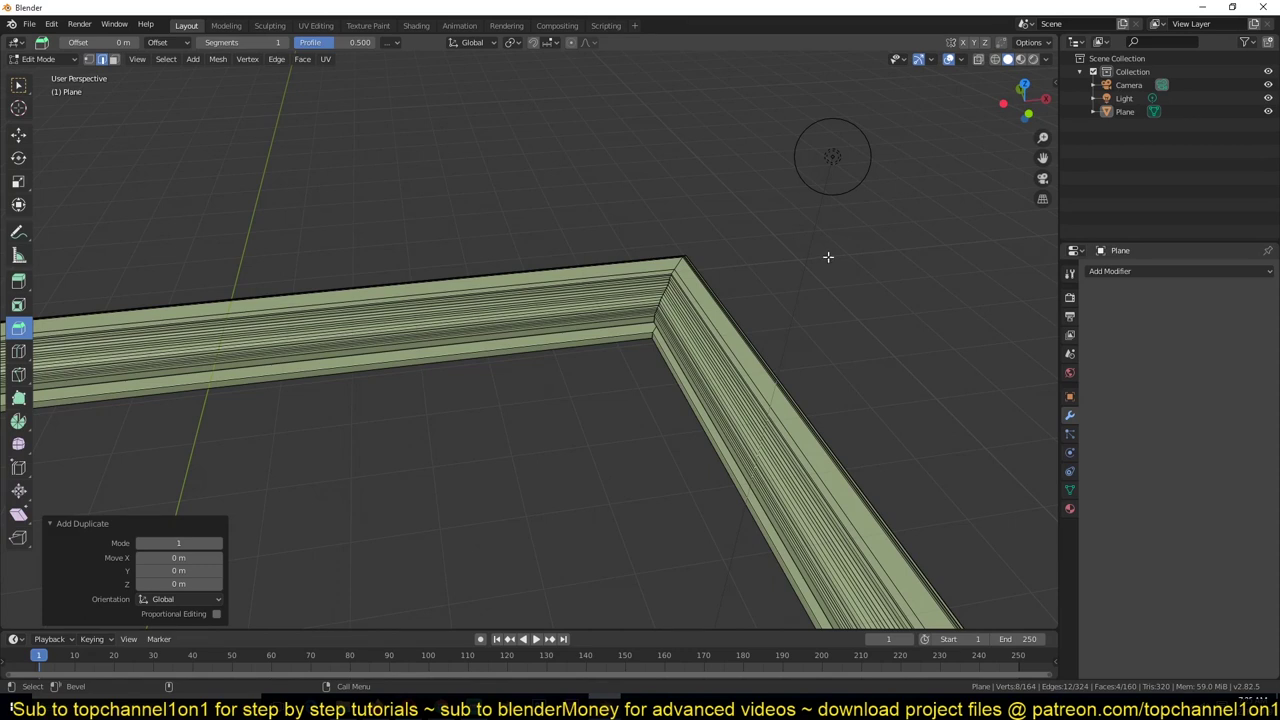
pyautogui.press('s')
pyautogui.hotkey('shift', 'z')
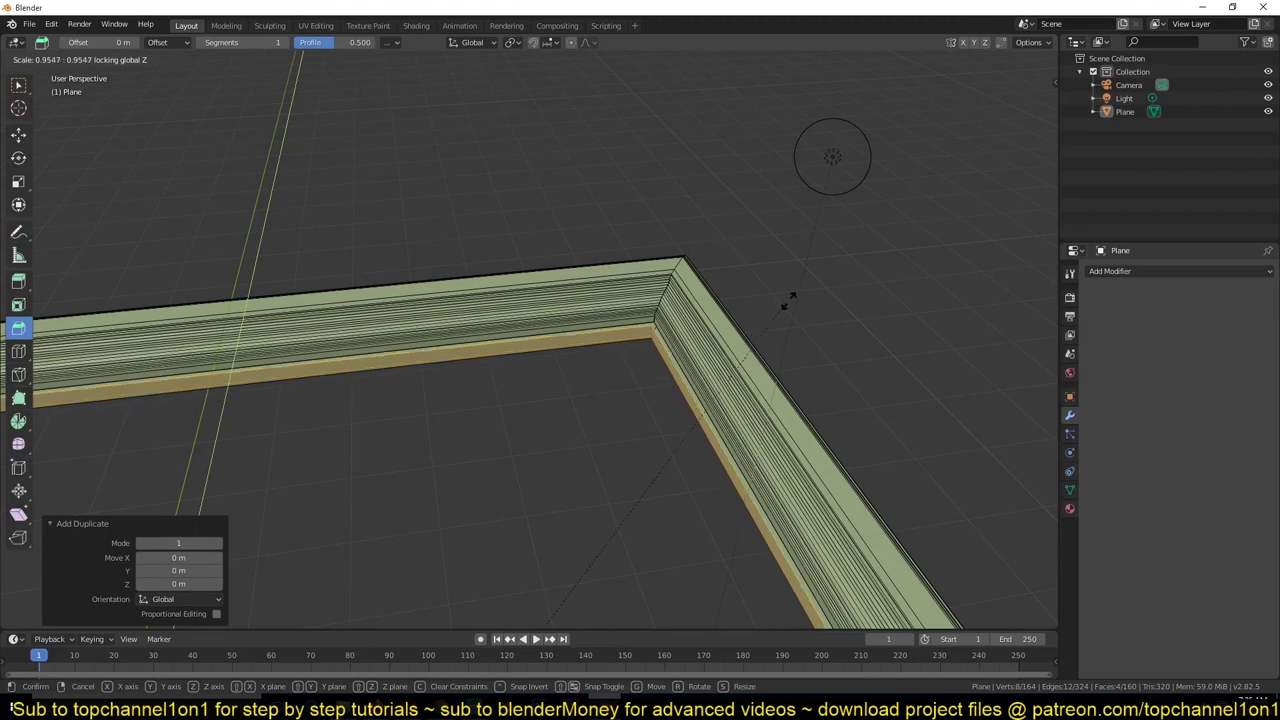
pyautogui.click(816, 296)
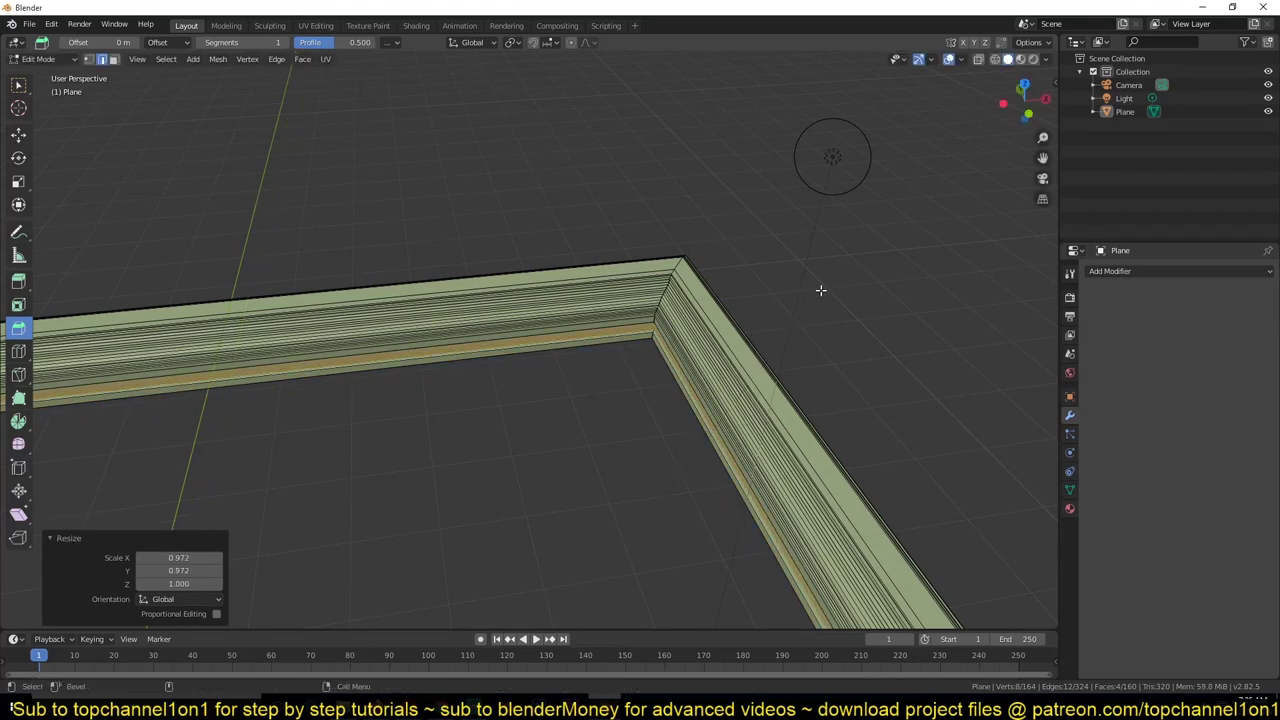
# - Extrude the duplicated band and Shrink/Fatten it far inward to form a wide flat border inside the frame
pyautogui.press('e')
pyautogui.rightClick(820, 289)
pyautogui.hotkey('alt', 's')
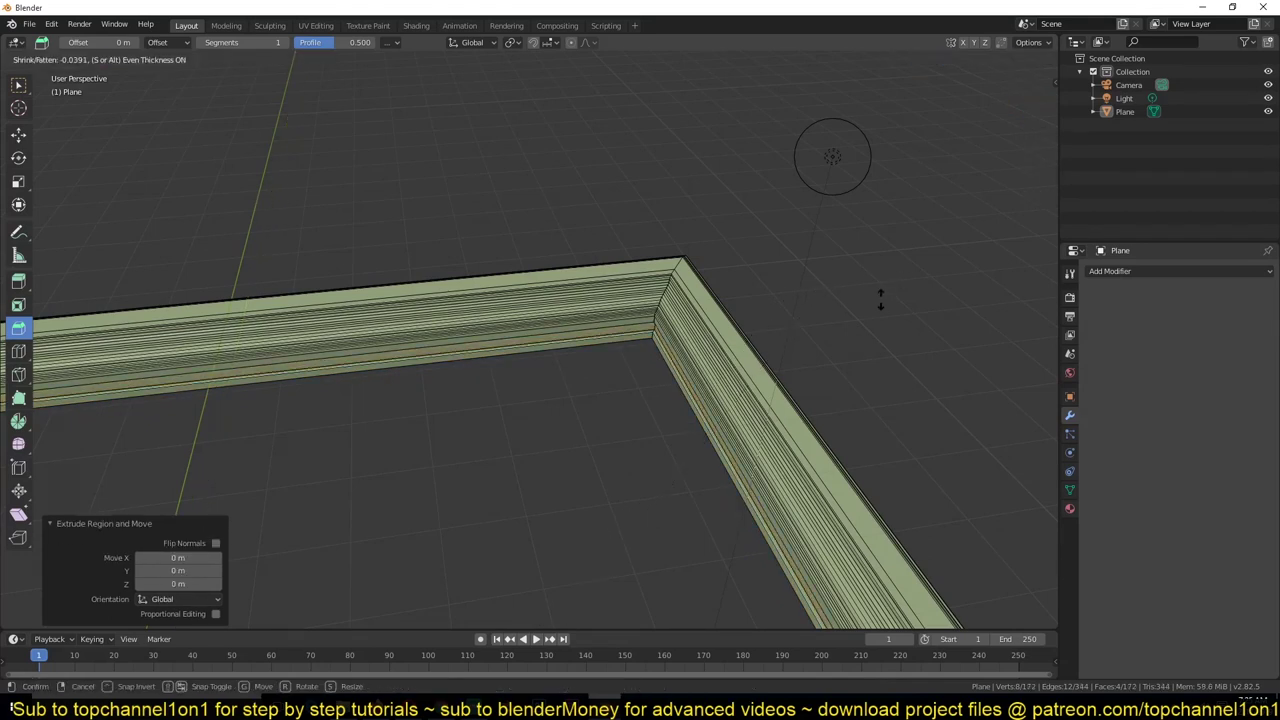
pyautogui.click(966, 249)
# - Fill the border's upper inner edge loop with a face to close the opening, and check the frame in Object Mode
pyautogui.moveTo(877, 340); pyautogui.dragTo(752, 290, button='middle')
pyautogui.keyDown('alt'); pyautogui.click(747, 343); pyautogui.keyUp('alt')
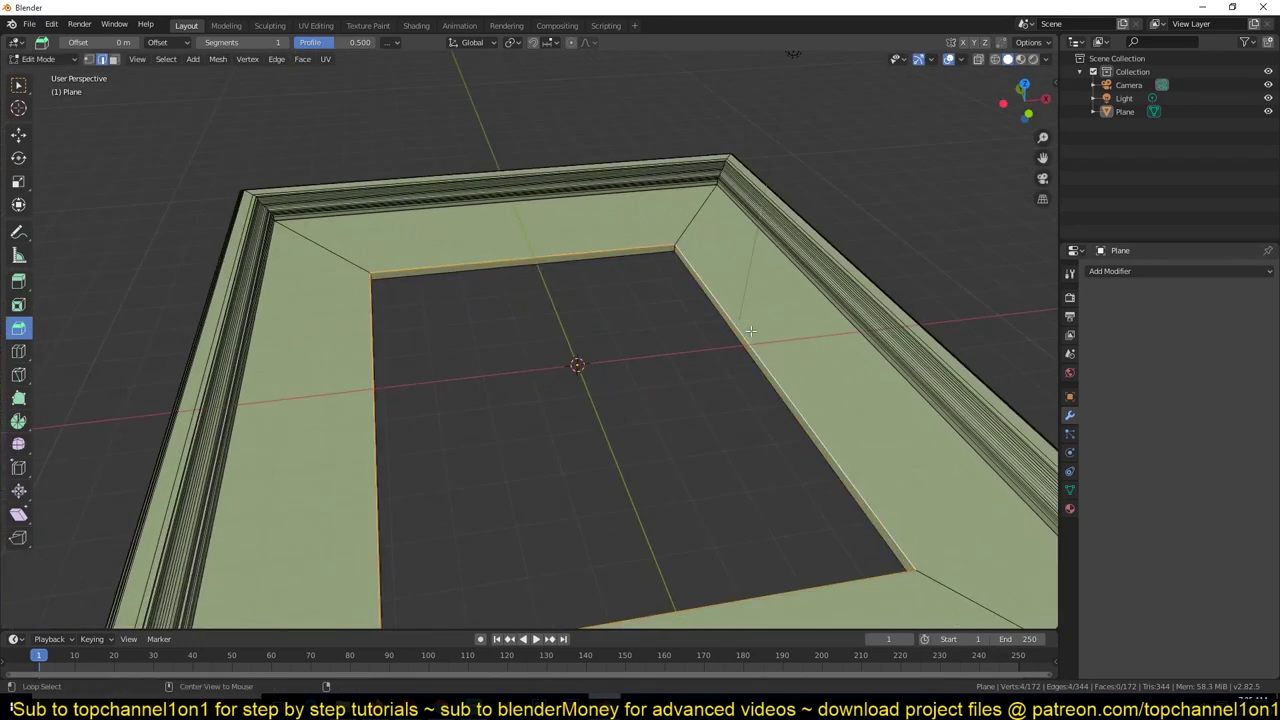
pyautogui.press('f')
pyautogui.press('Tab')
pyautogui.scroll(-3, 726, 381)
pyautogui.moveTo(725, 381); pyautogui.dragTo(619, 368, button='middle')
pyautogui.press('Tab')
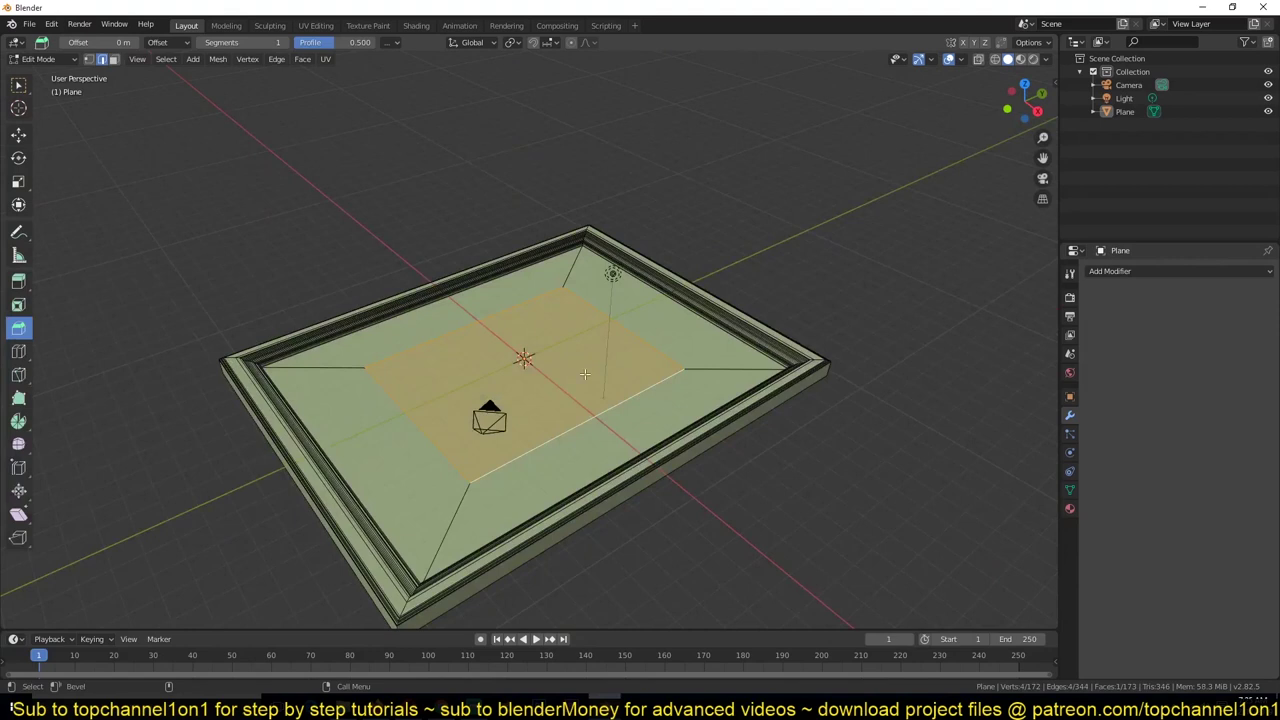
# - Switch to face selection, grow the selection from the centre face to the surrounding border, and open the material settings
pyautogui.press('3')
pyautogui.press('ctrl+KP_Add')
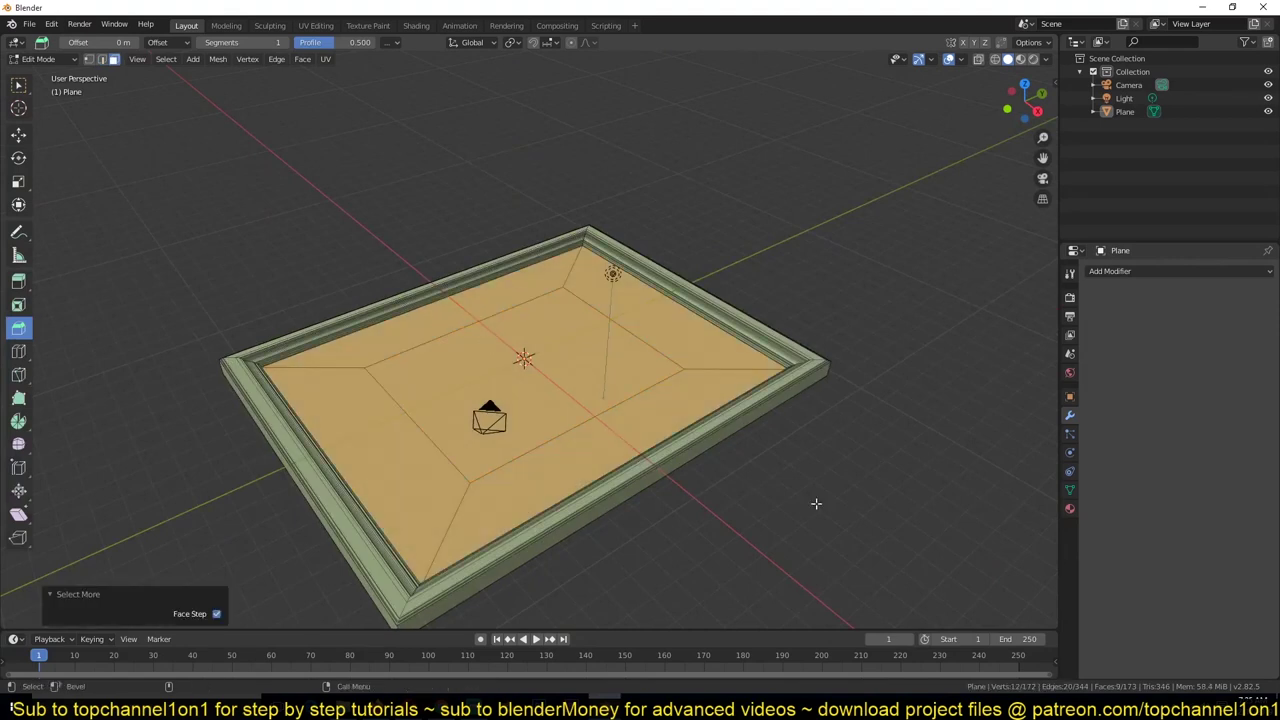
pyautogui.click(1070, 509)
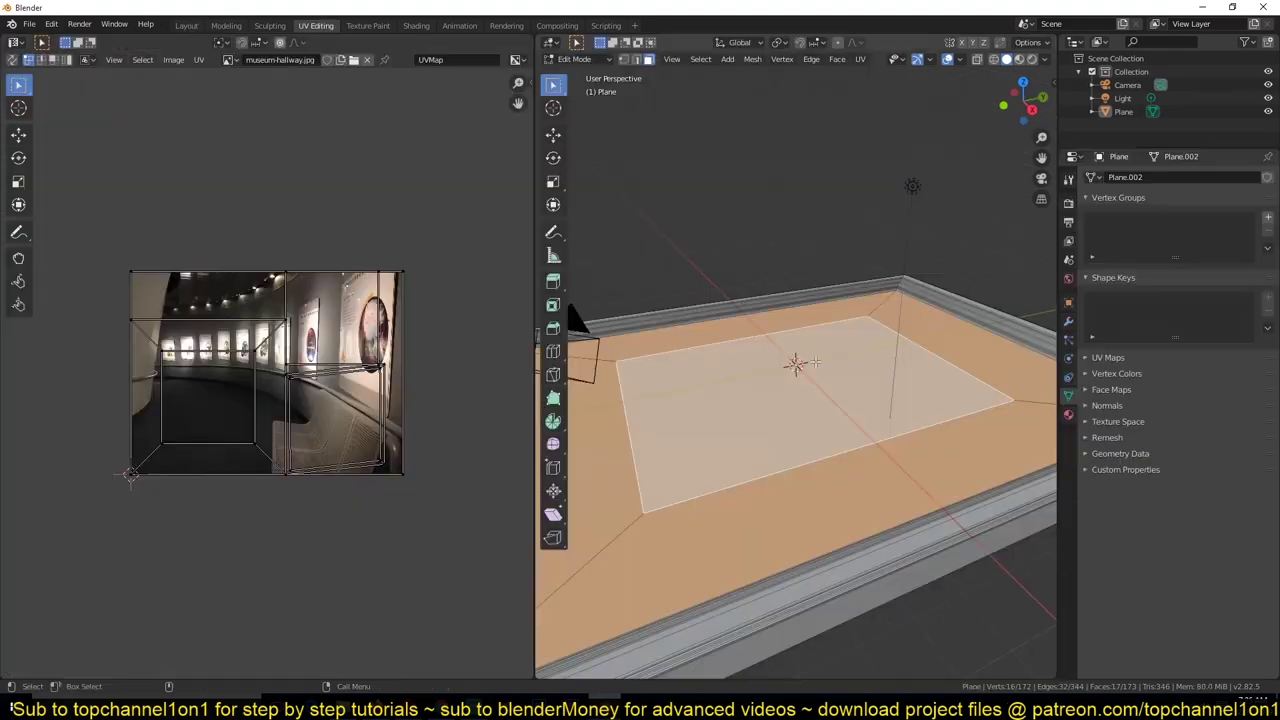
# - UV-map the selected picture panel faces with Project From View from the top view
pyautogui.press('KP_7')
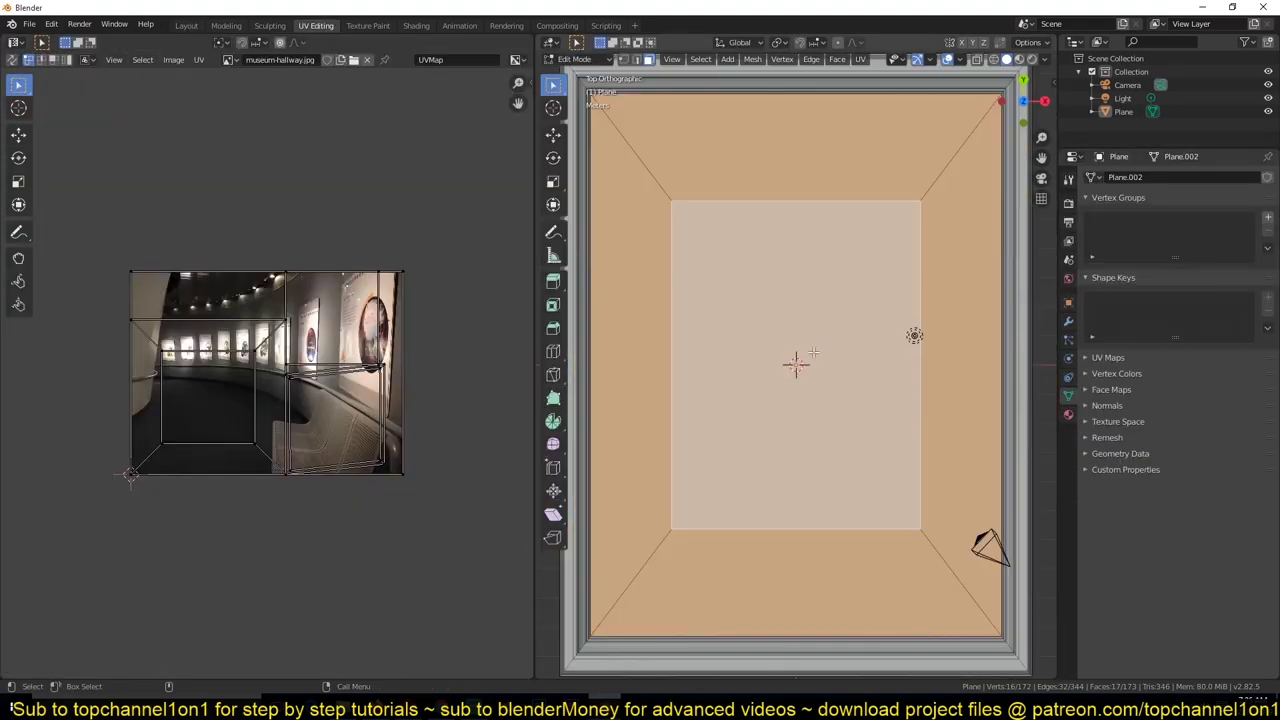
pyautogui.scroll(-2, 793, 347)
pyautogui.press('u')
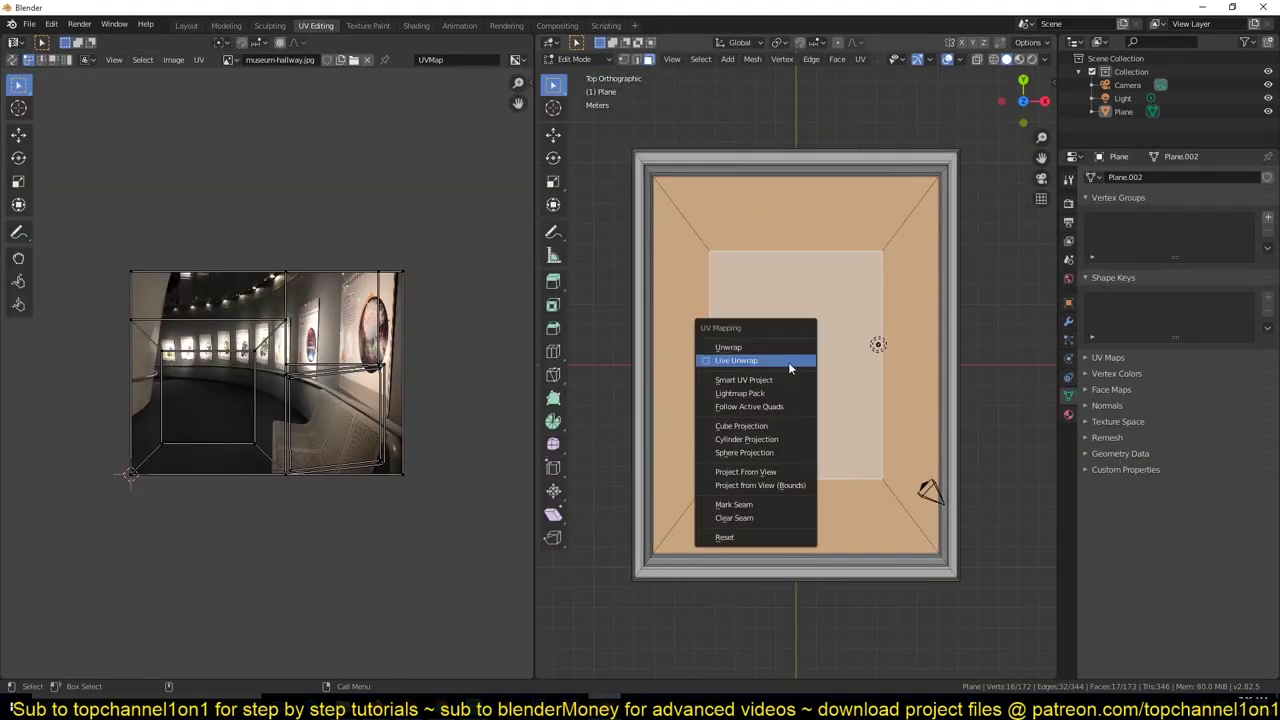
pyautogui.click(778, 471)
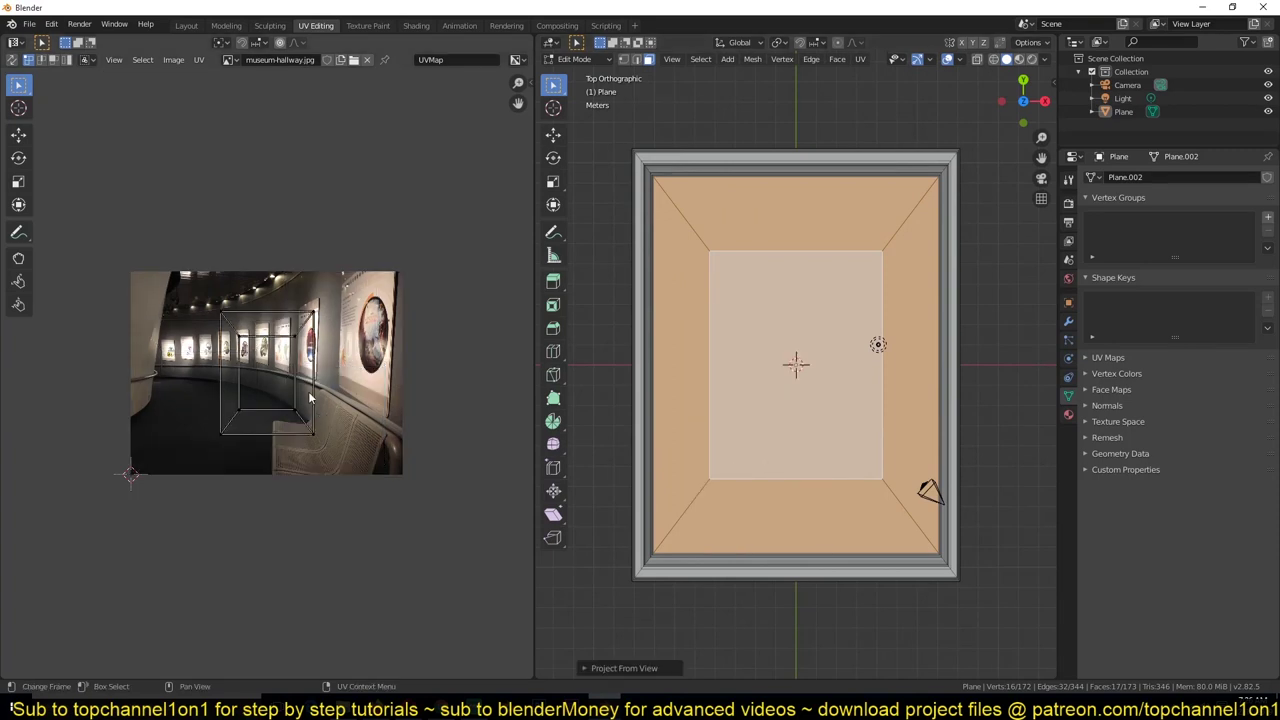
# - Display the textured frame in Object Mode with Material Preview shading
pyautogui.press('Tab')
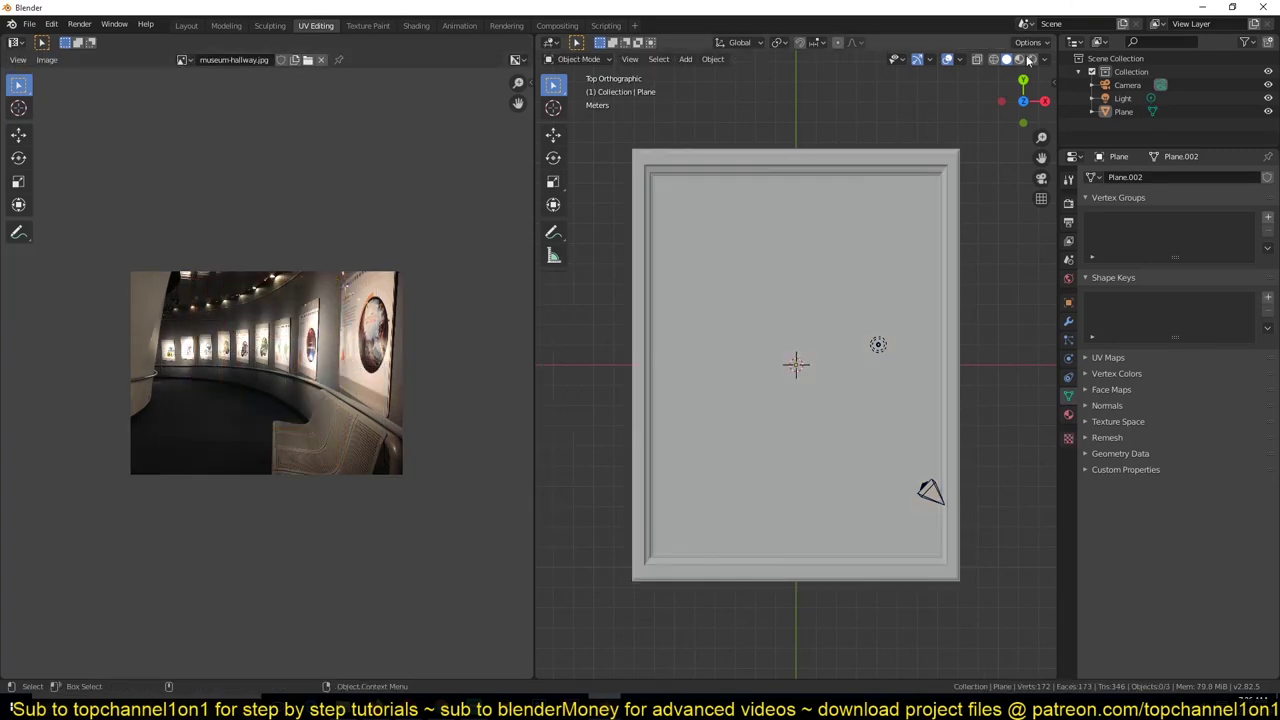
pyautogui.click(1021, 59)
pyautogui.moveTo(855, 110)
pyautogui.mouseDown(button='middle')
pyautogui.moveTo(857, 177)
pyautogui.moveTo(894, 266)
pyautogui.moveTo(843, 393)
pyautogui.mouseUp(button='middle')
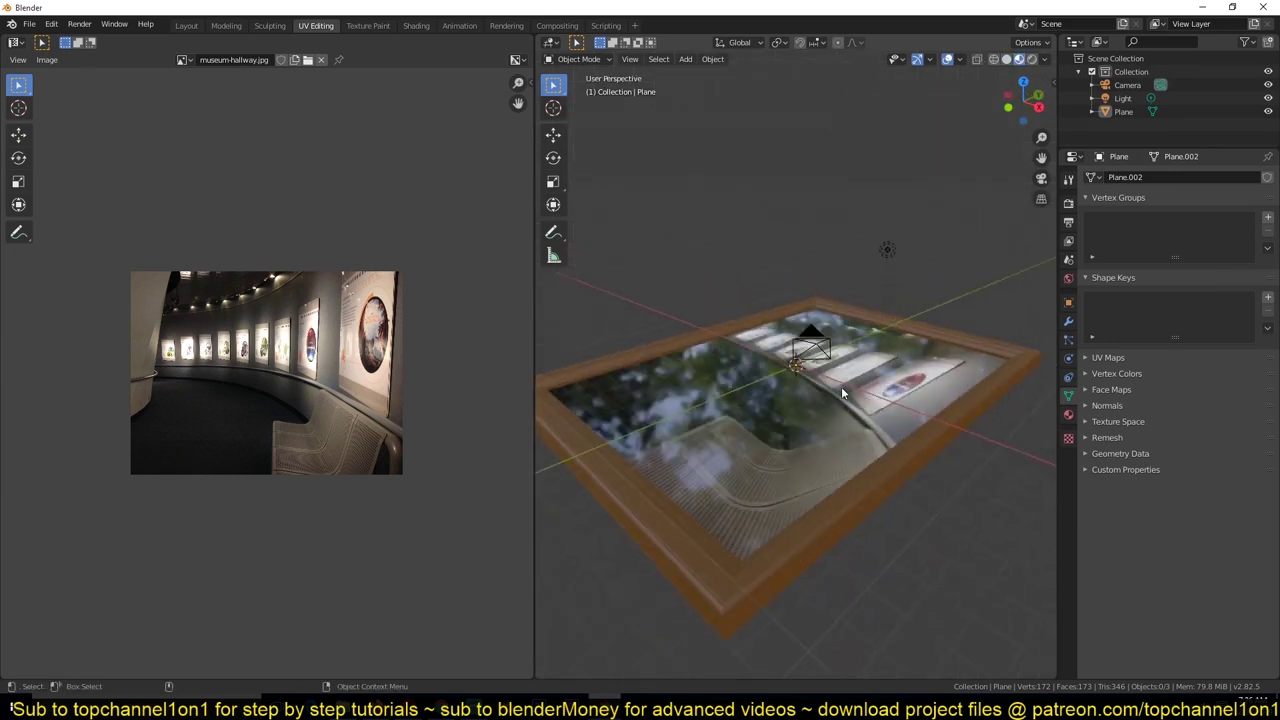
# - Switch to the Shading workspace, select the frame, and examine its moulding and picture from several angles
pyautogui.click(416, 25)
pyautogui.moveTo(566, 228)
pyautogui.mouseDown(button='middle')
pyautogui.moveTo(671, 290)
pyautogui.moveTo(466, 314)
pyautogui.moveTo(486, 318)
pyautogui.moveTo(476, 271)
pyautogui.mouseUp(button='middle')
pyautogui.click(476, 271)
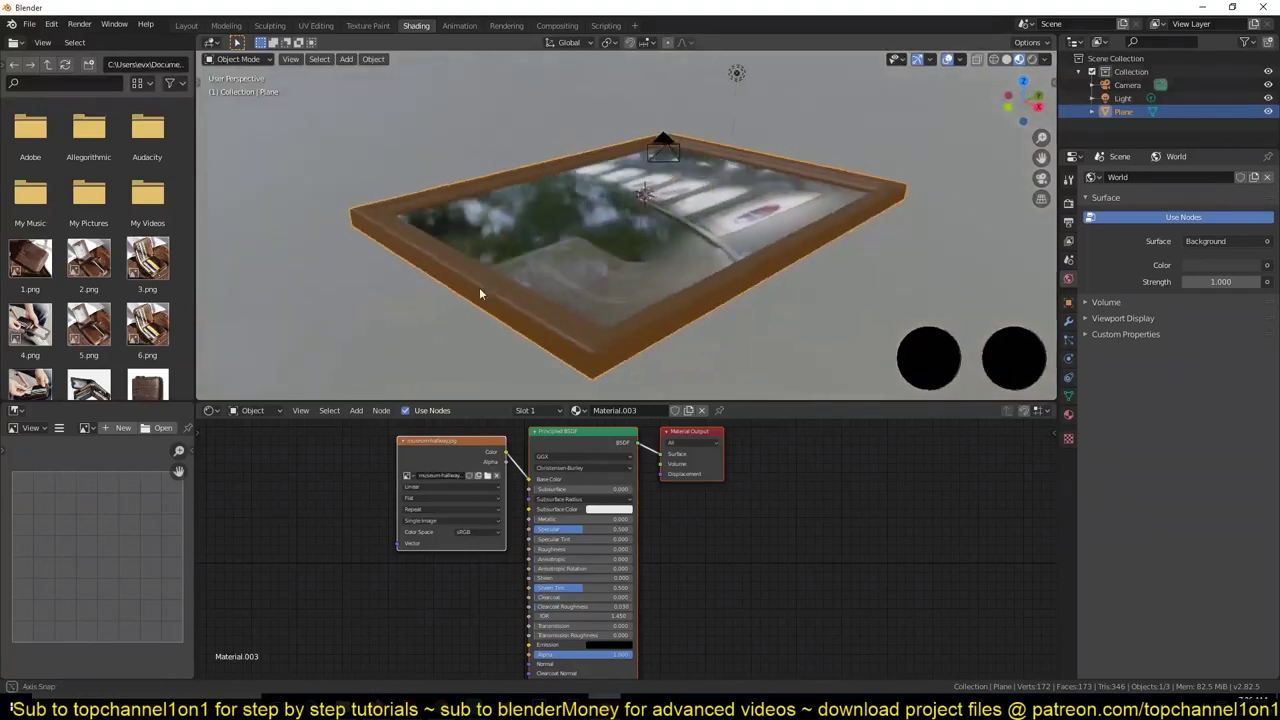
pyautogui.moveTo(479, 293); pyautogui.dragTo(280, 266, button='middle')
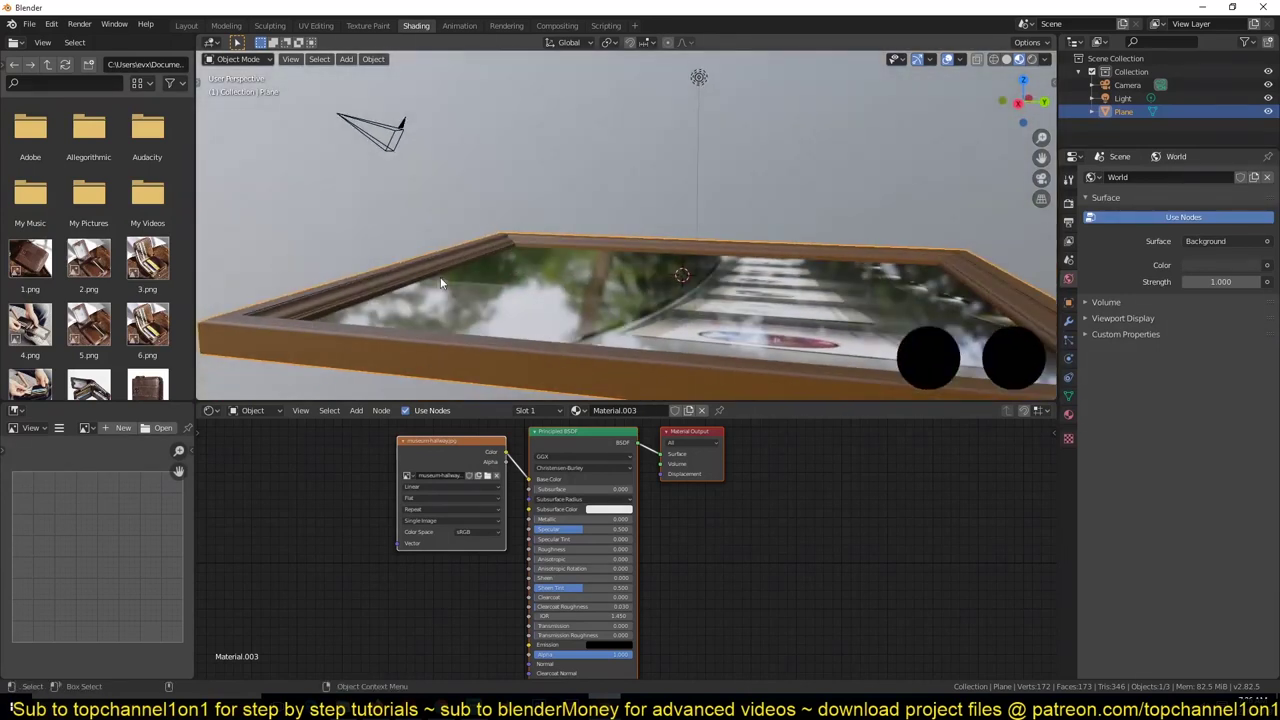
pyautogui.moveTo(441, 283); pyautogui.dragTo(600, 158, button='middle')
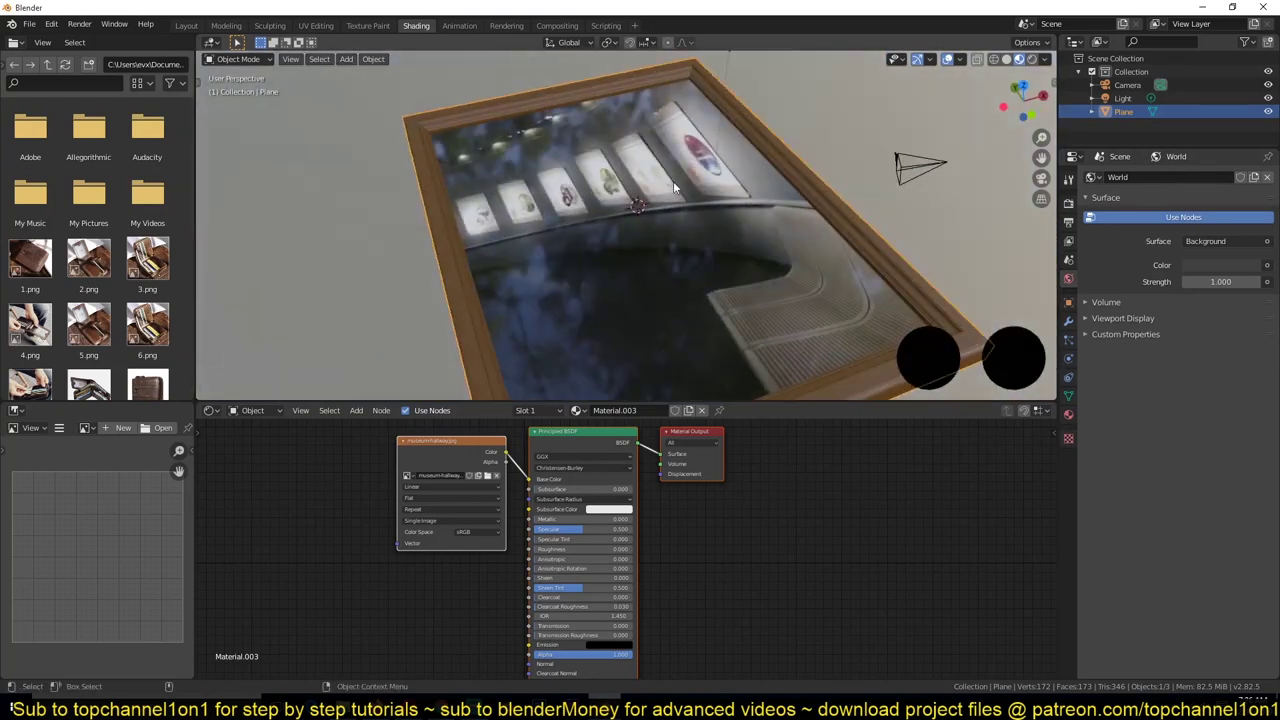
pyautogui.moveTo(673, 184); pyautogui.dragTo(801, 238, button='middle')
pyautogui.moveTo(895, 278); pyautogui.dragTo(714, 206, button='middle')
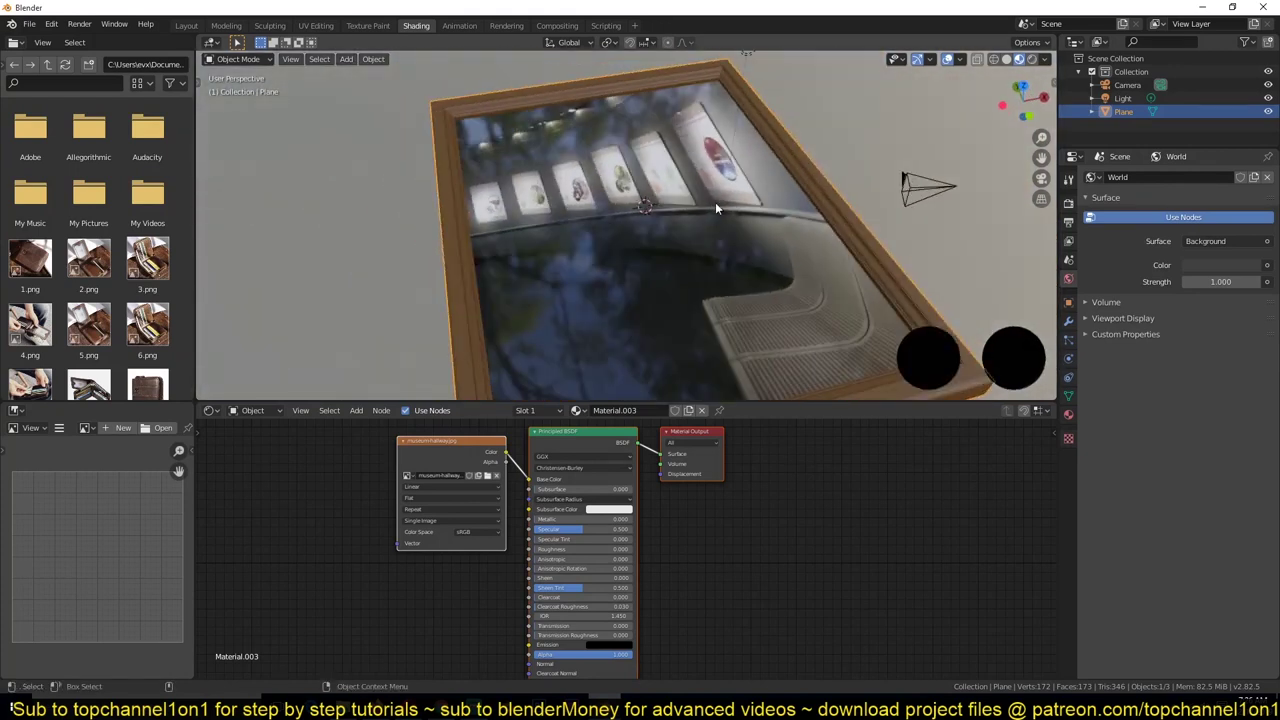
pyautogui.click(1203, 8)
pyautogui.click(1203, 8)
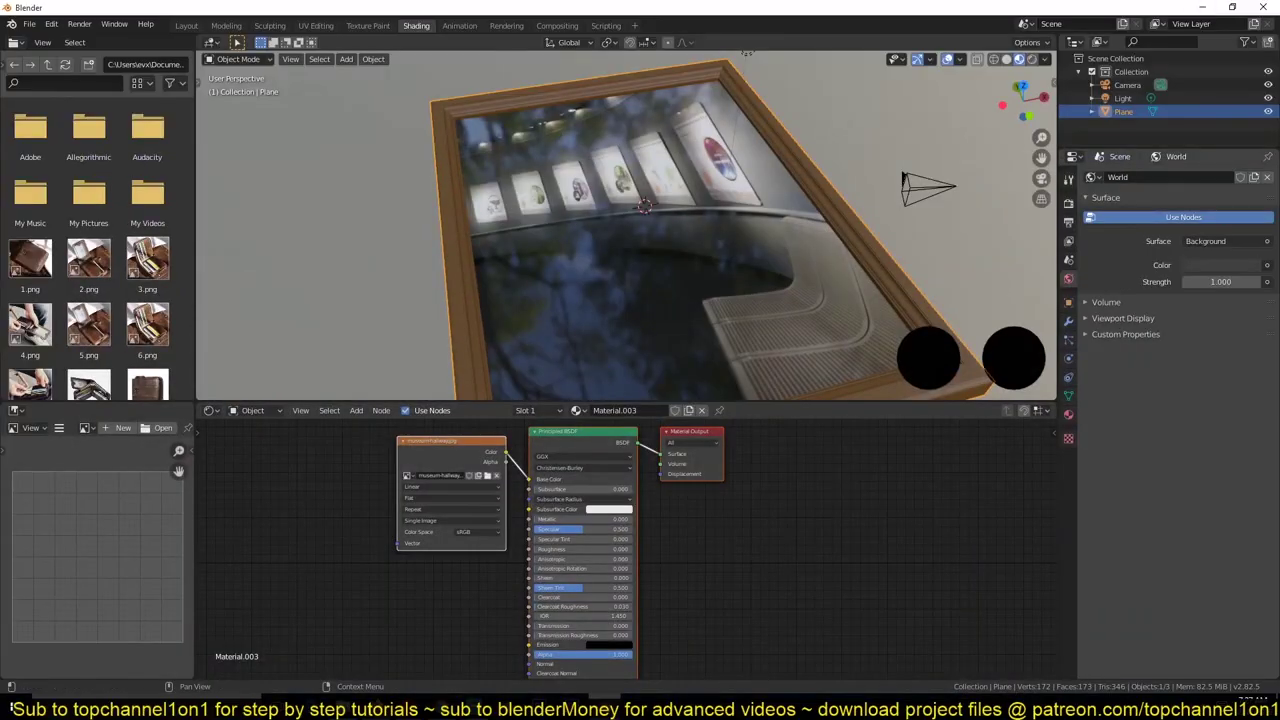